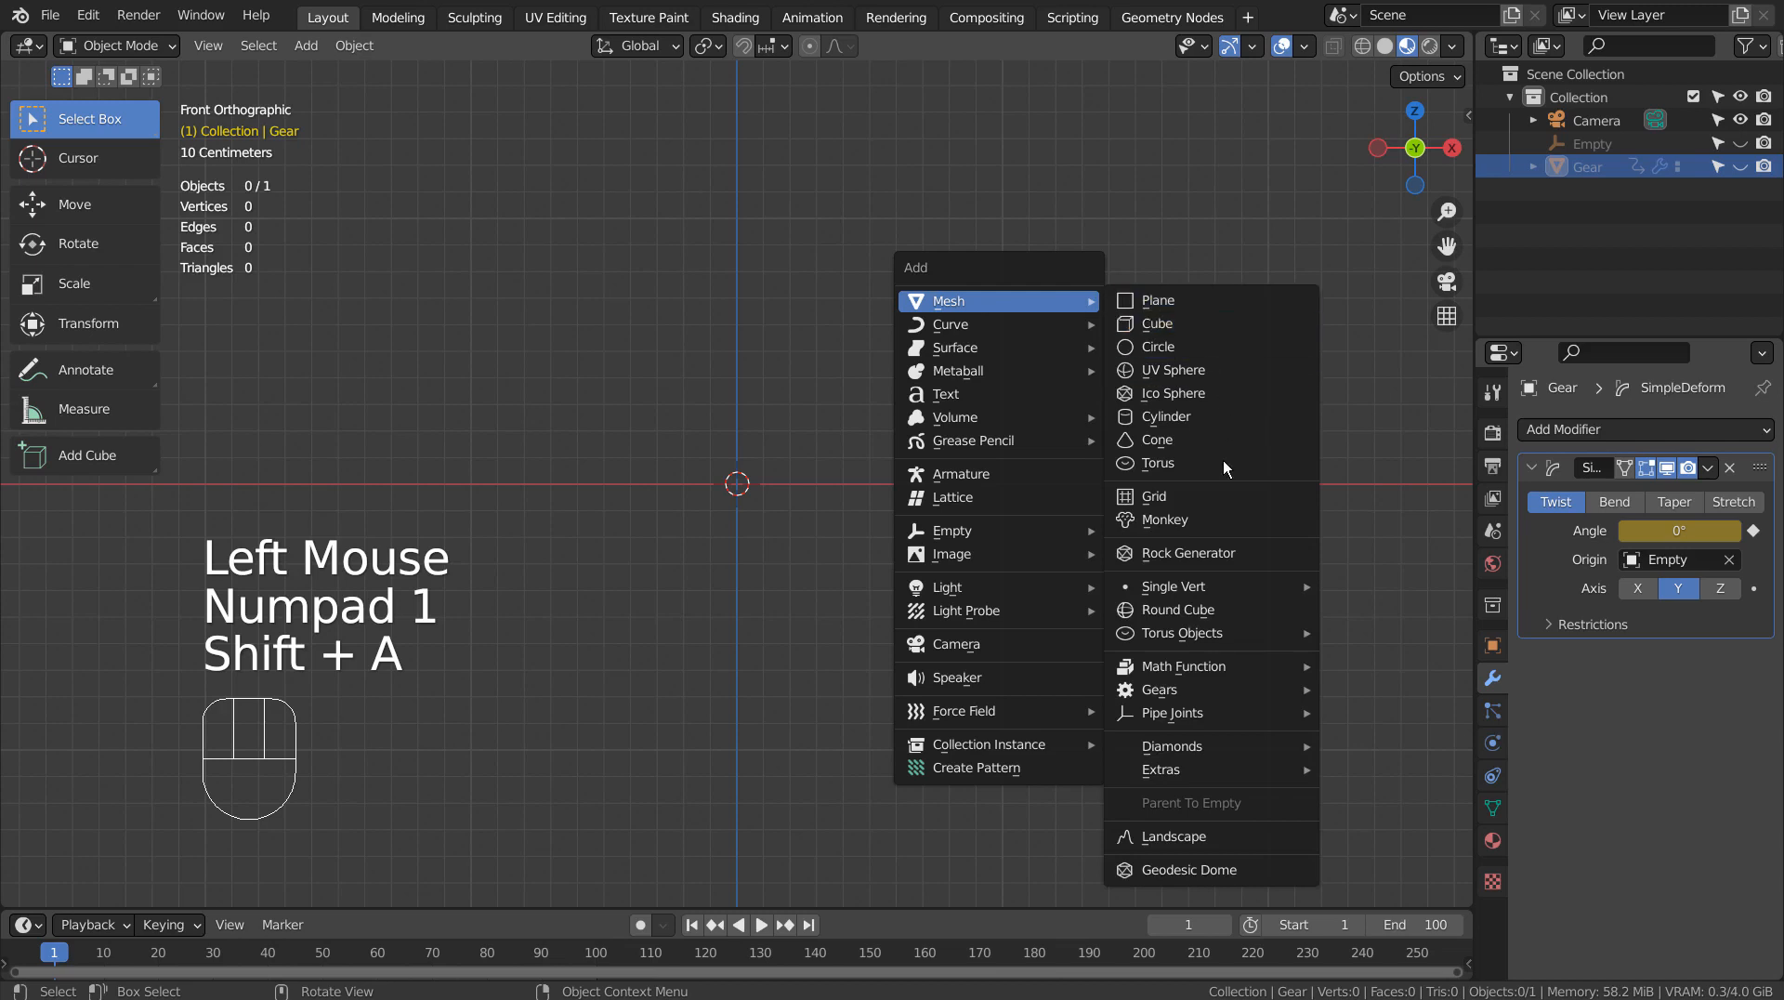
Step: Add a 12-tooth gear mesh with the default dimensions at the world origin
mouse_move(1223, 688)
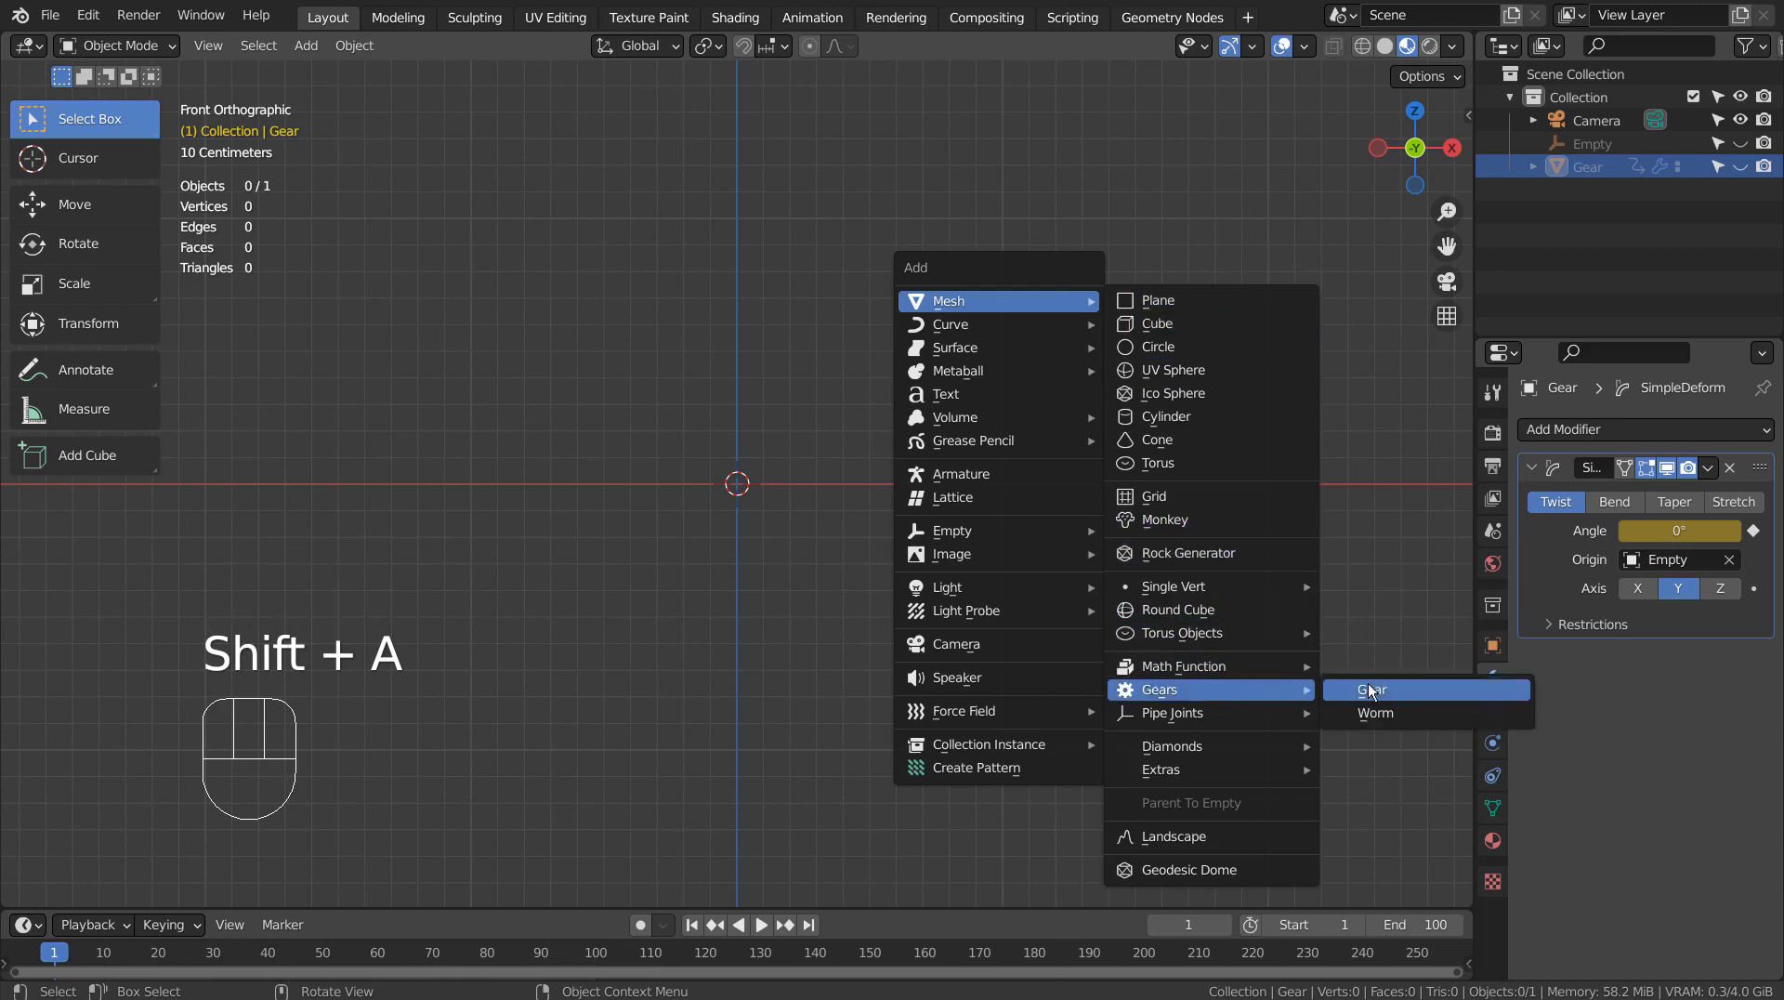
click(1429, 689)
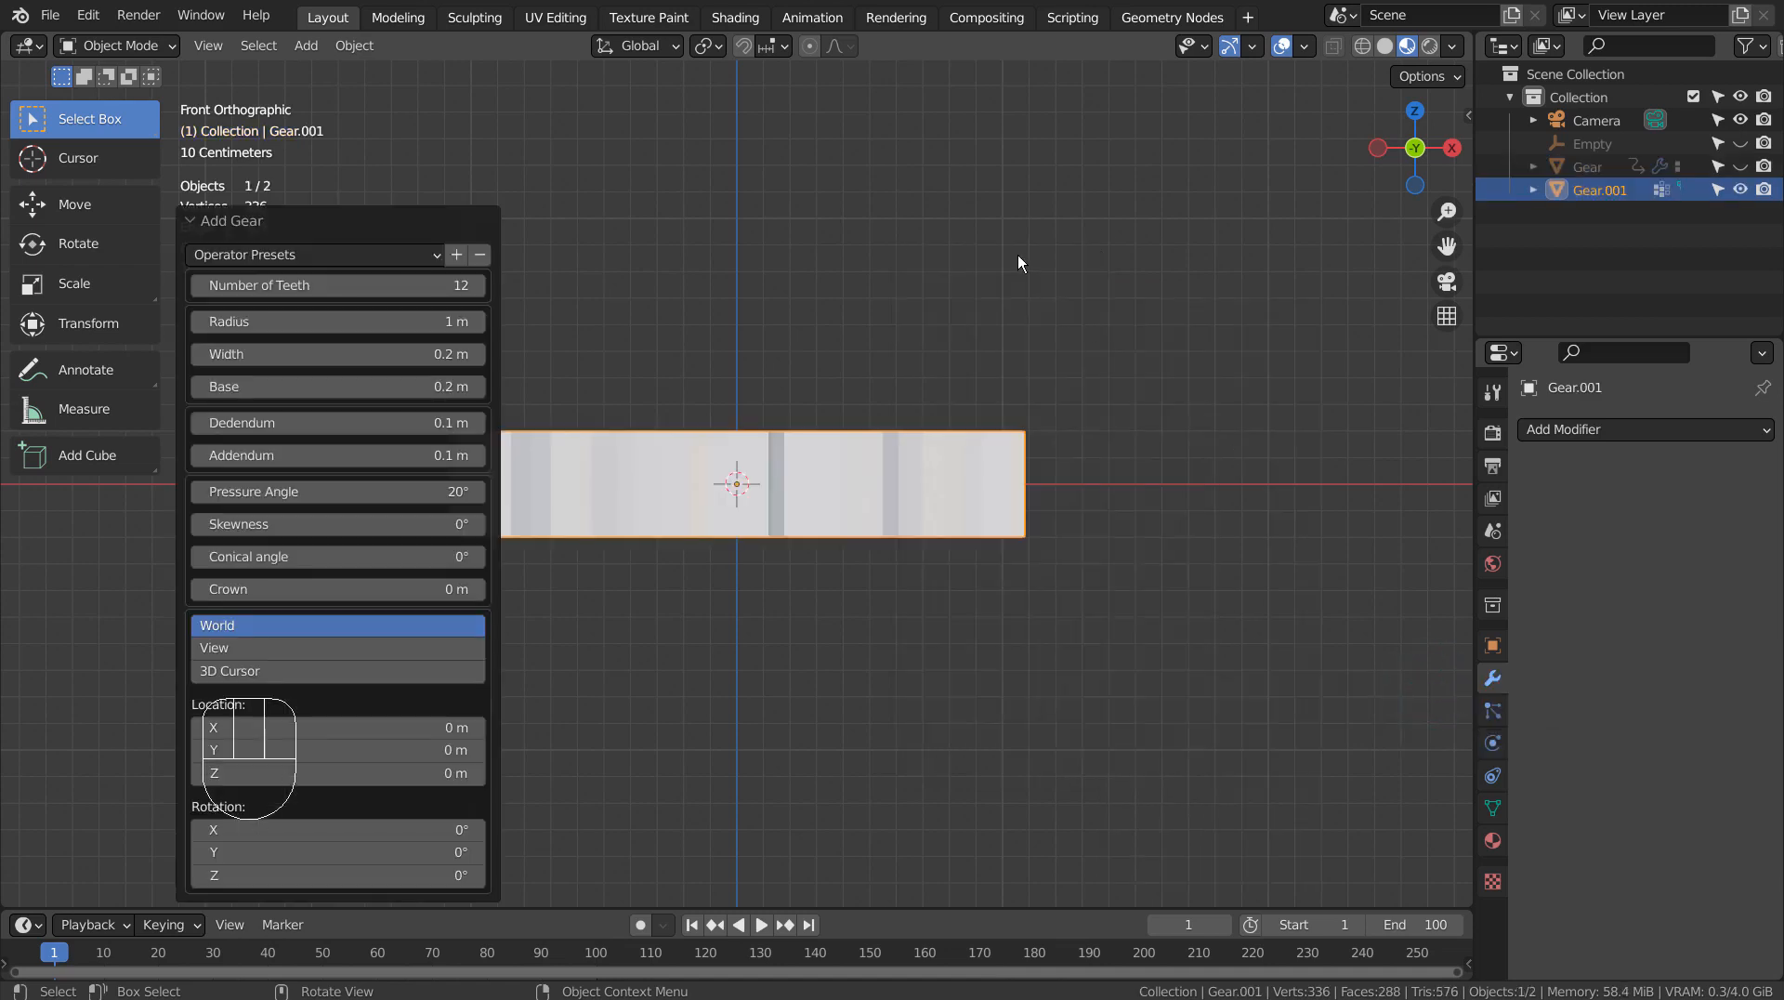
middle_drag(1019, 262, 978, 410)
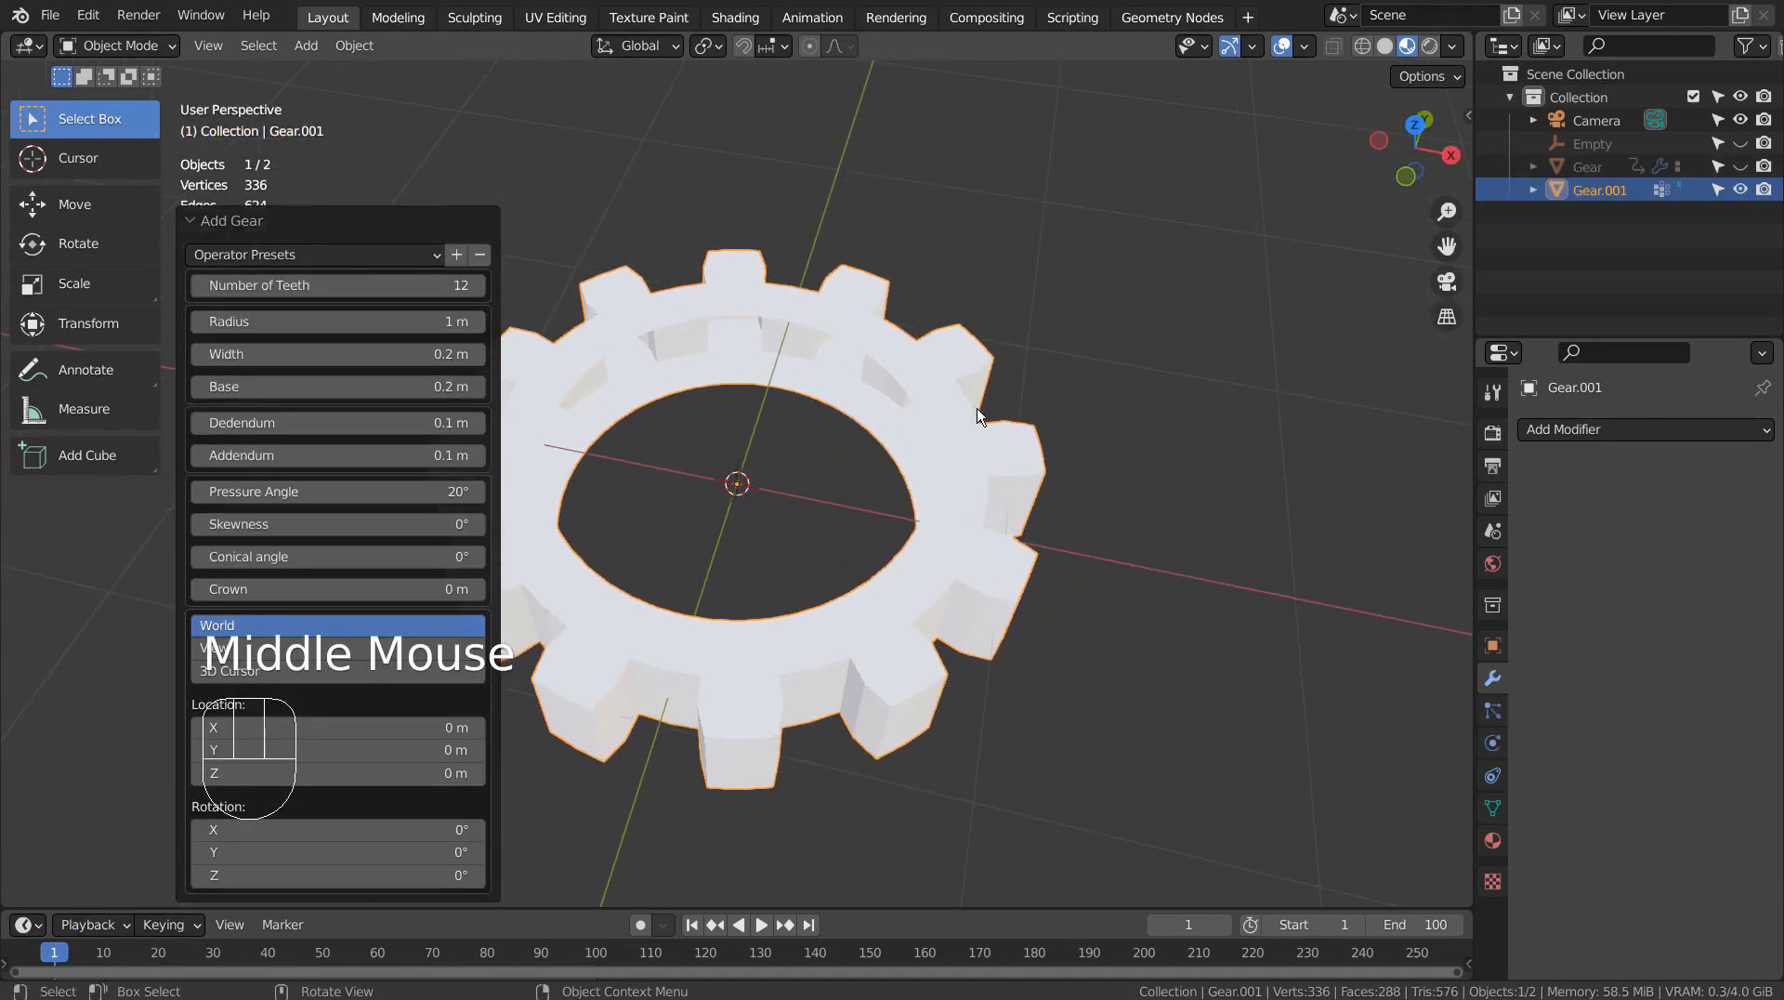
Step: Bridge the gear's upper and lower inner edge loops to close the inner wall, and return to Object Mode
key(Tab)
scroll(924, 399, up, 3)
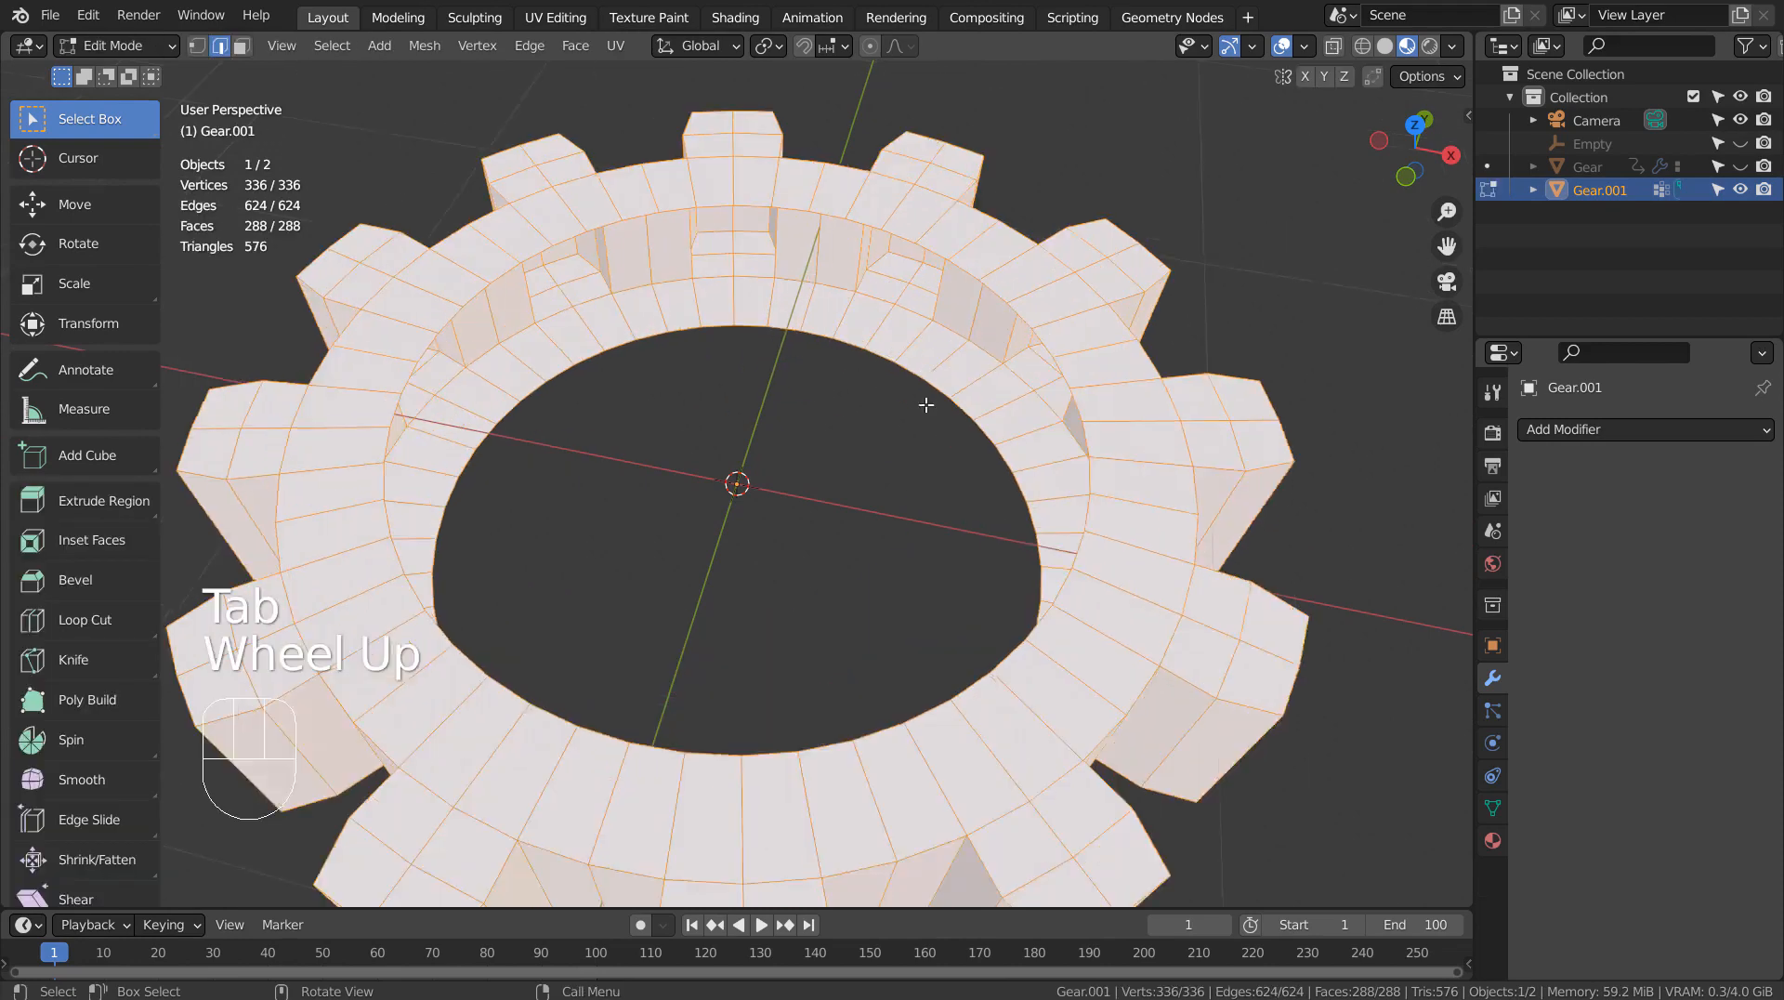
key(2)
scroll(749, 216, down, 1)
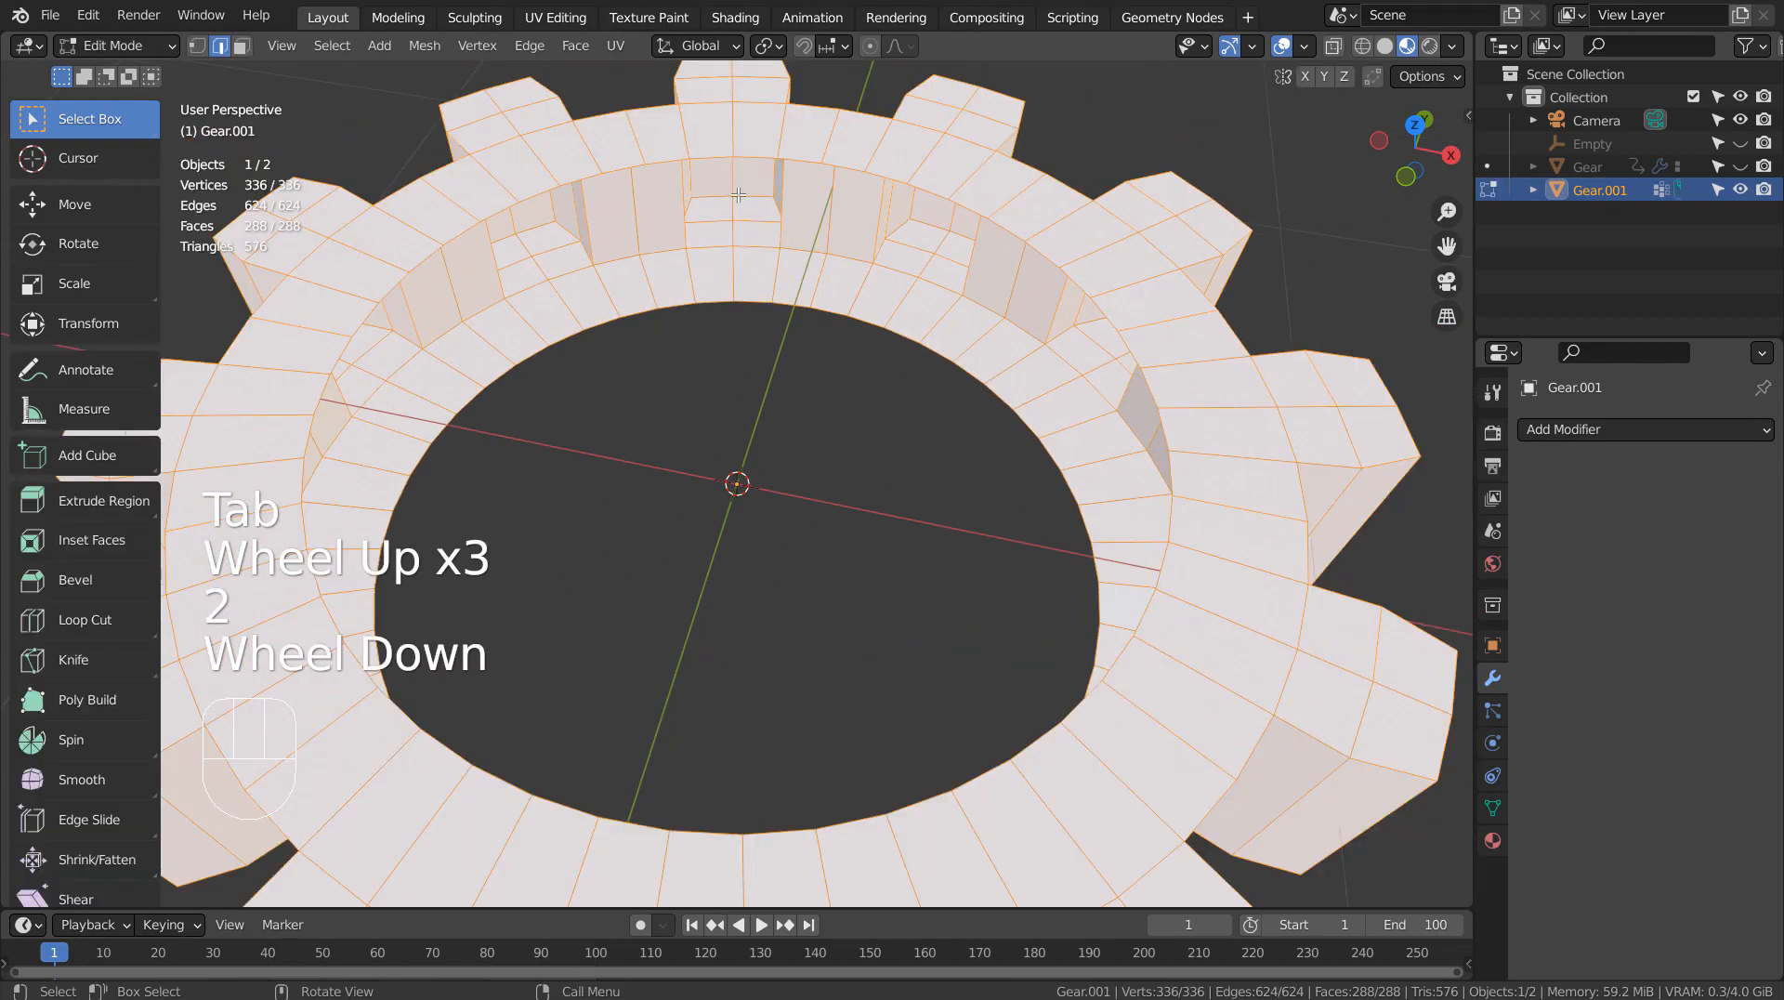
alt+click(717, 161)
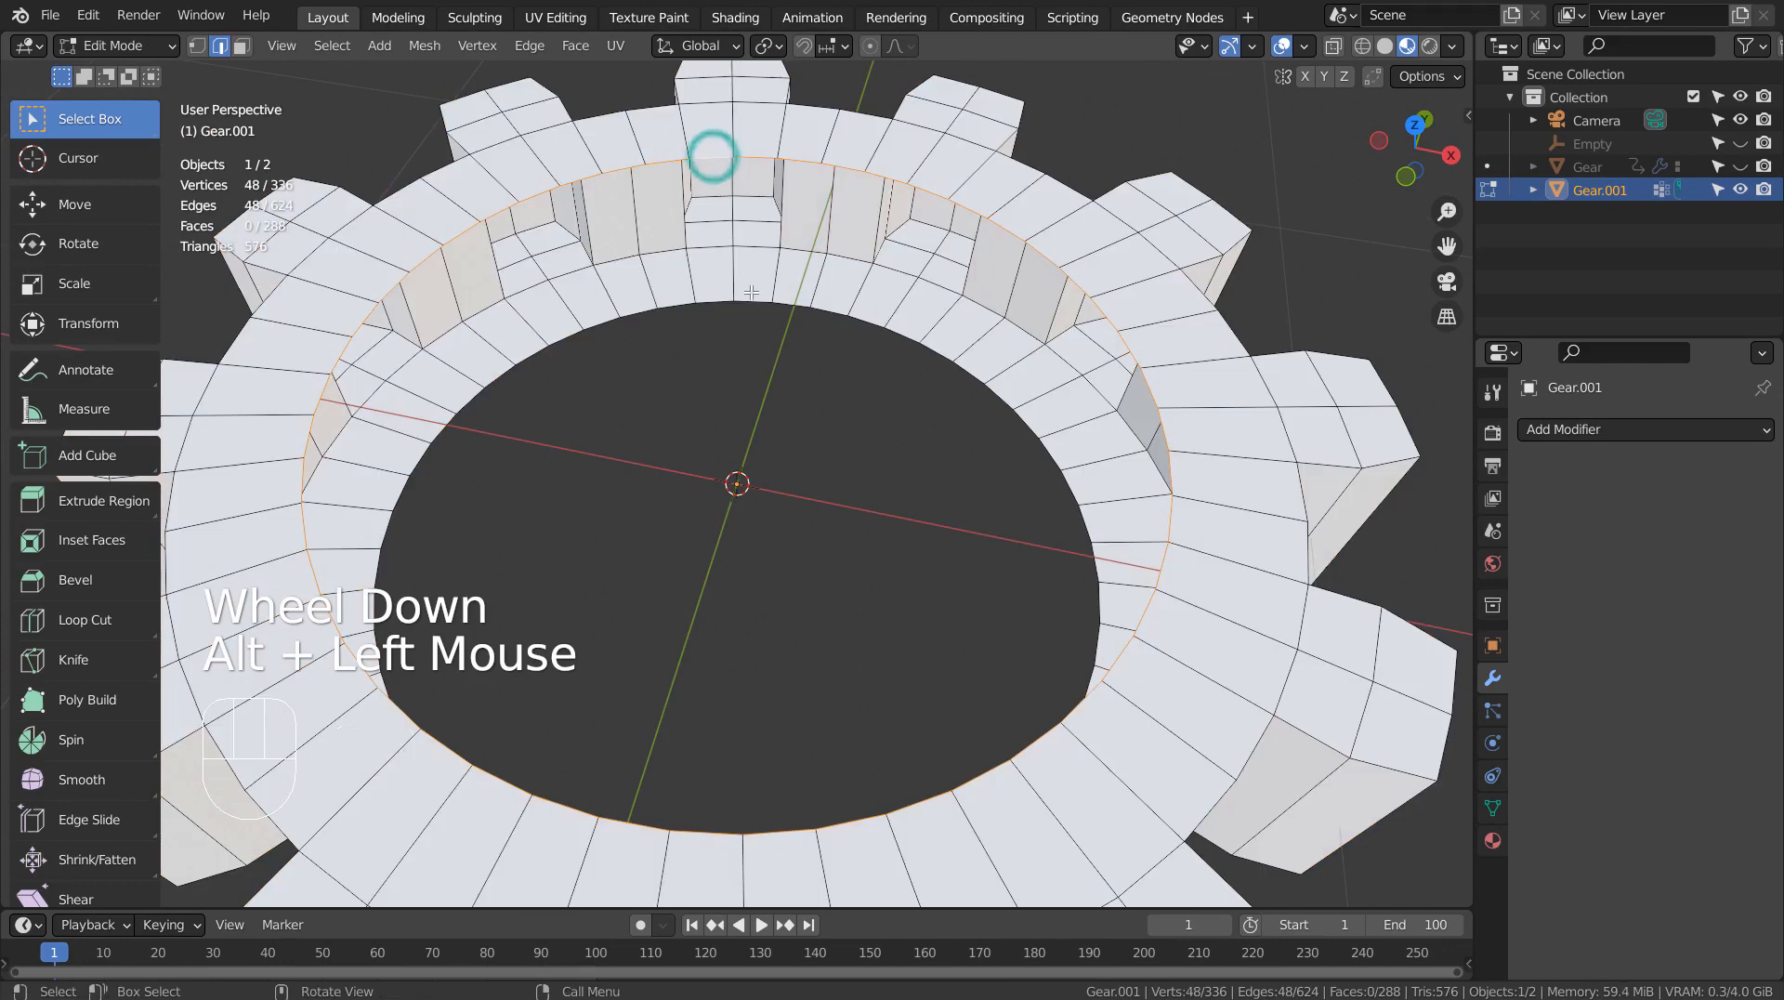
key(shift+z)
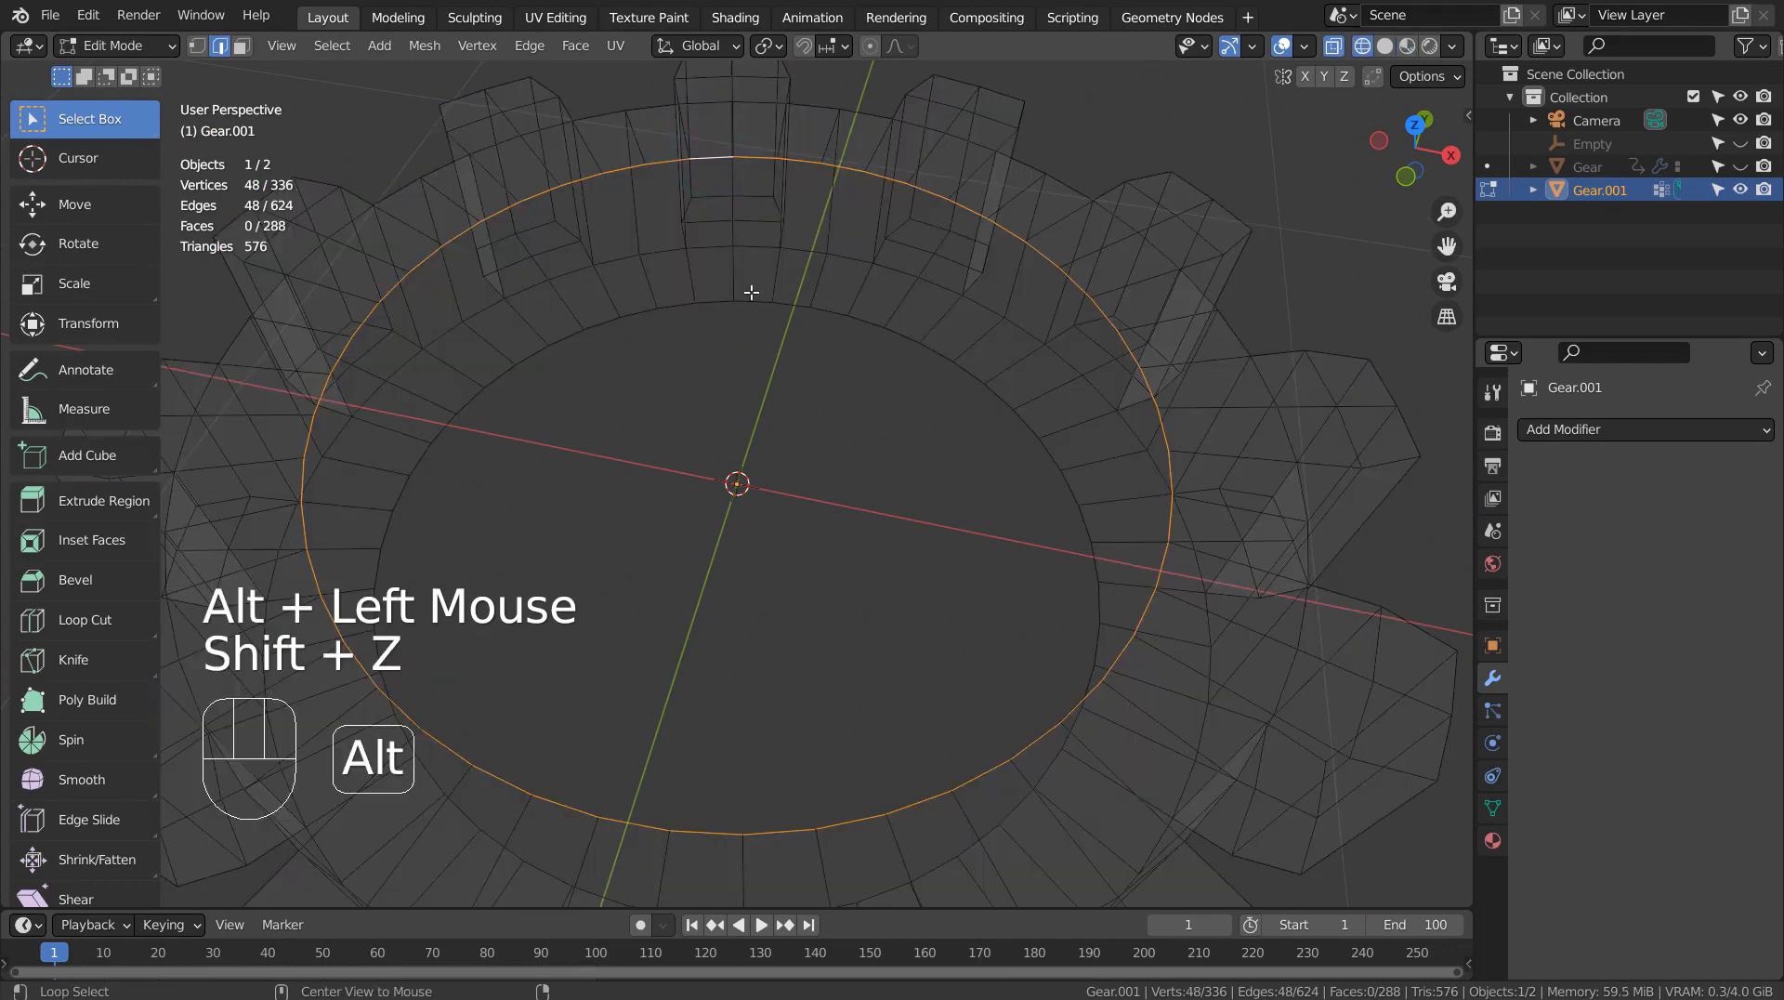
alt+shift+click(713, 295)
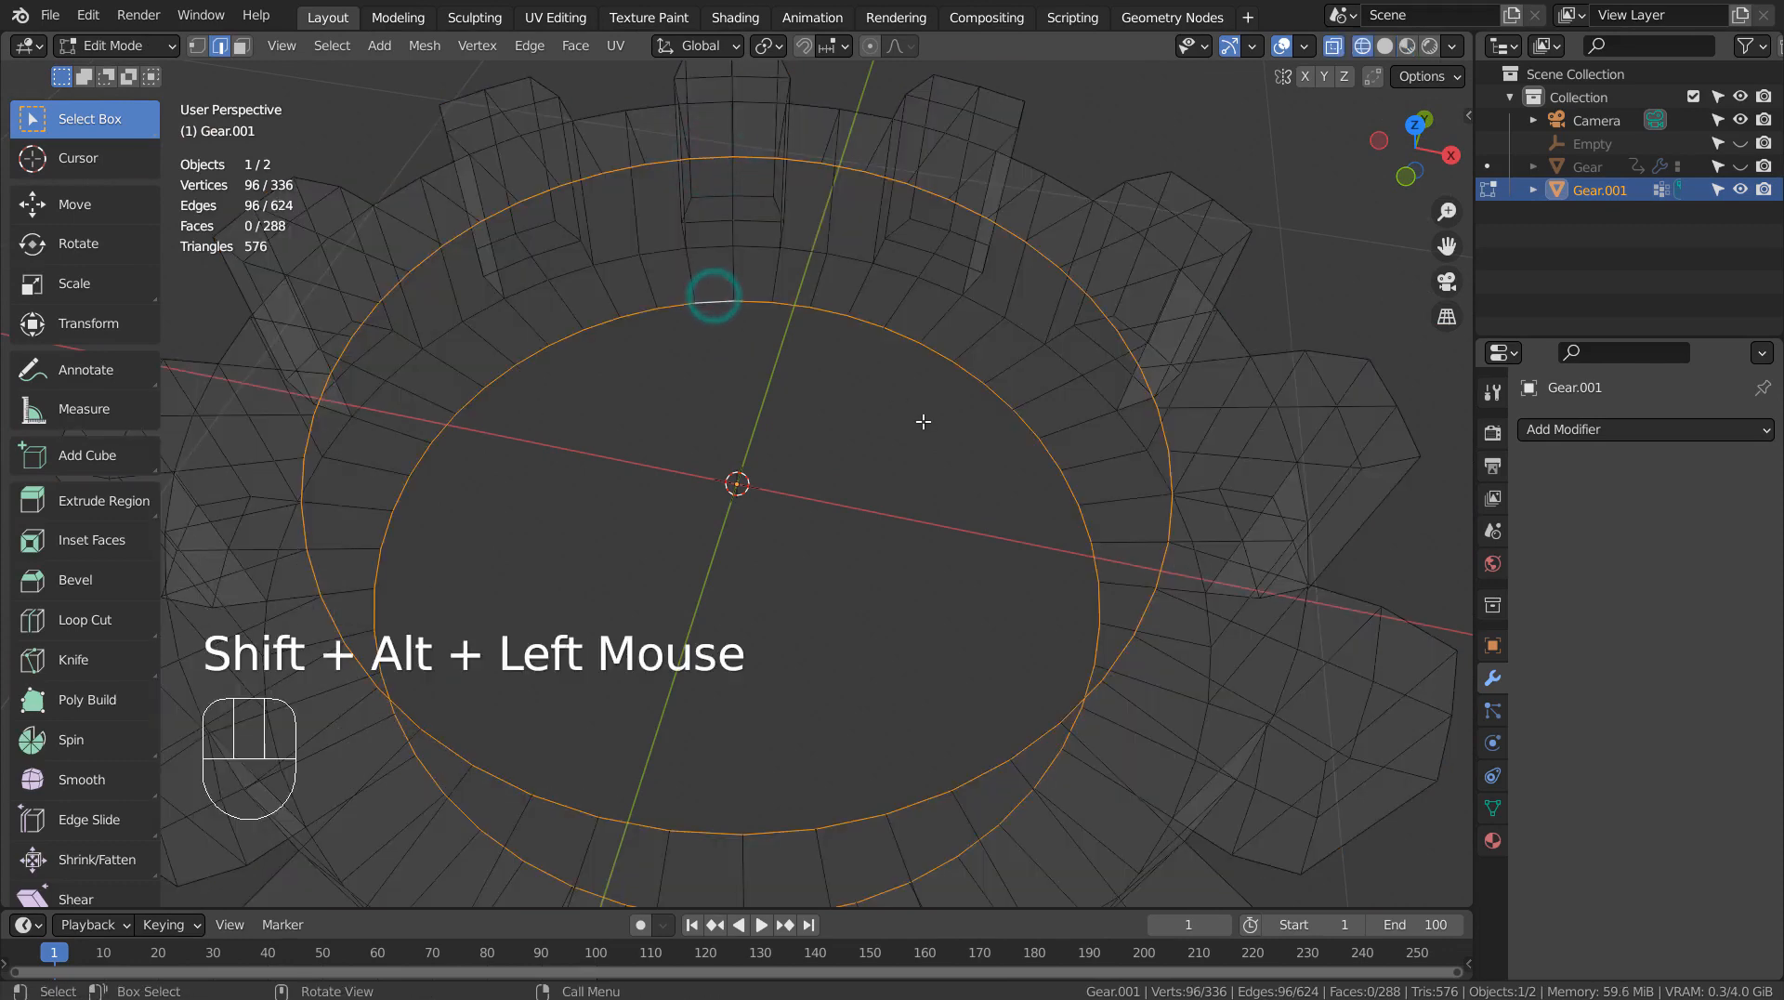
key(shift+z)
mouse_move(924, 431)
middle_down()
mouse_move(1014, 361)
mouse_move(962, 384)
middle_up()
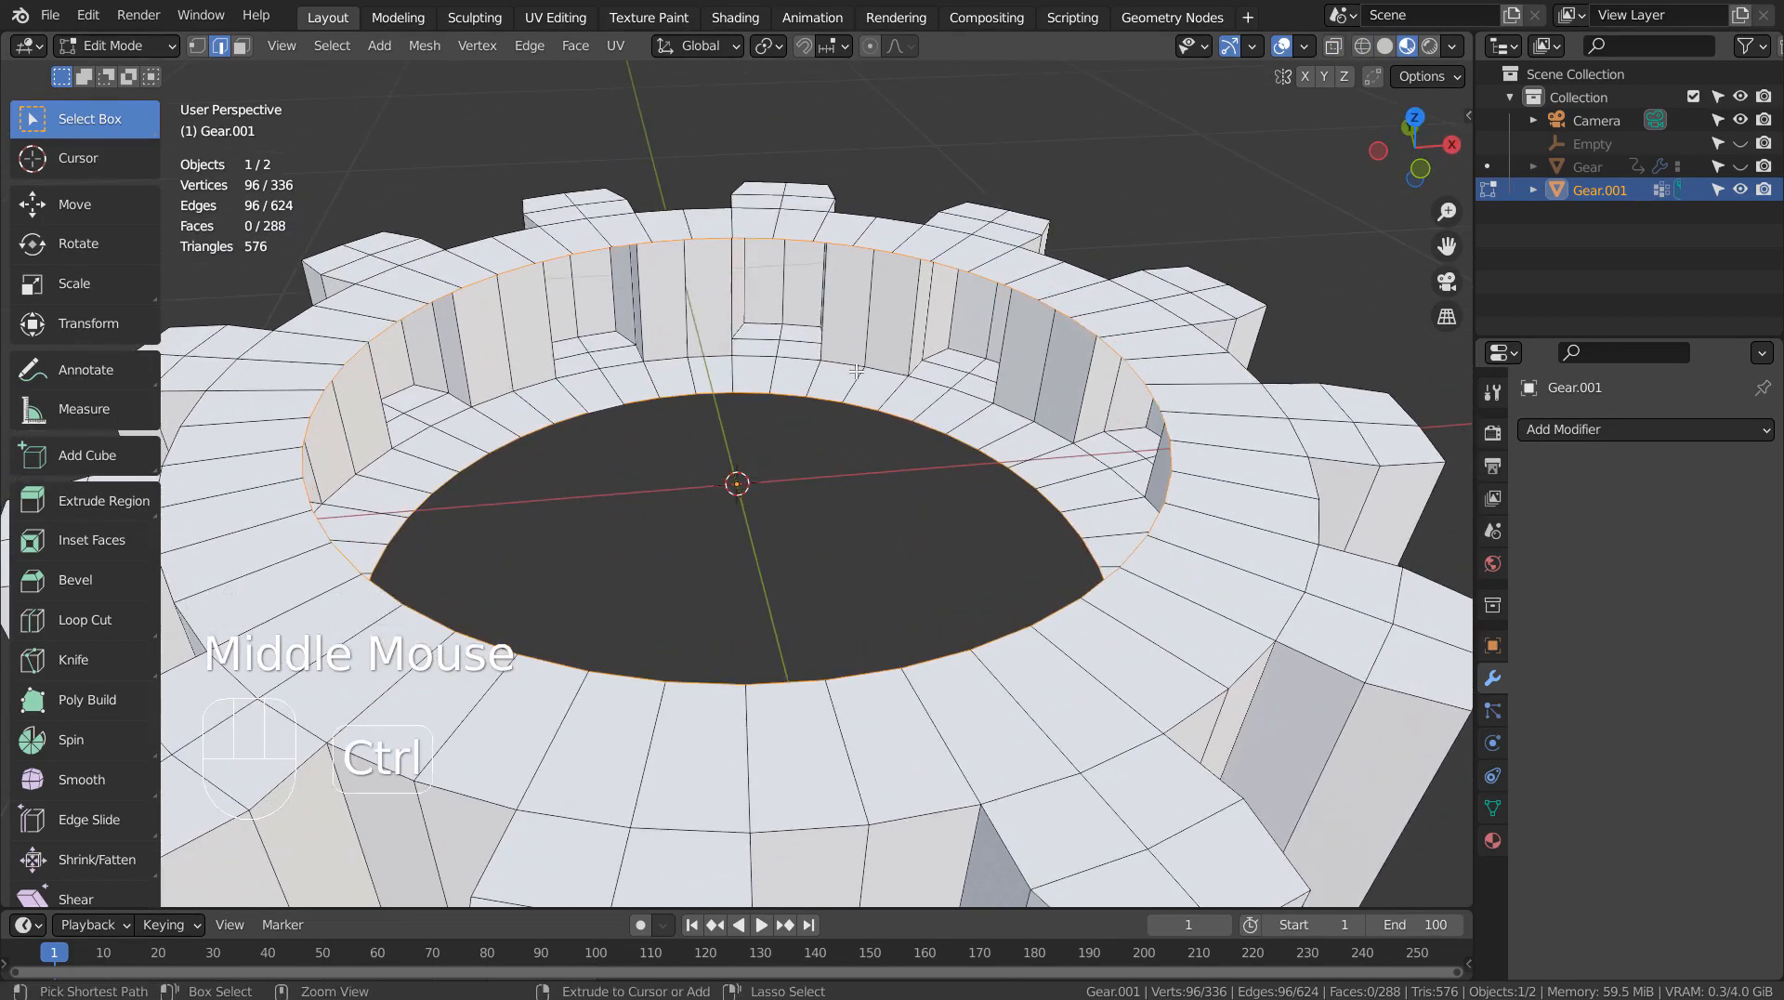
key(ctrl+e)
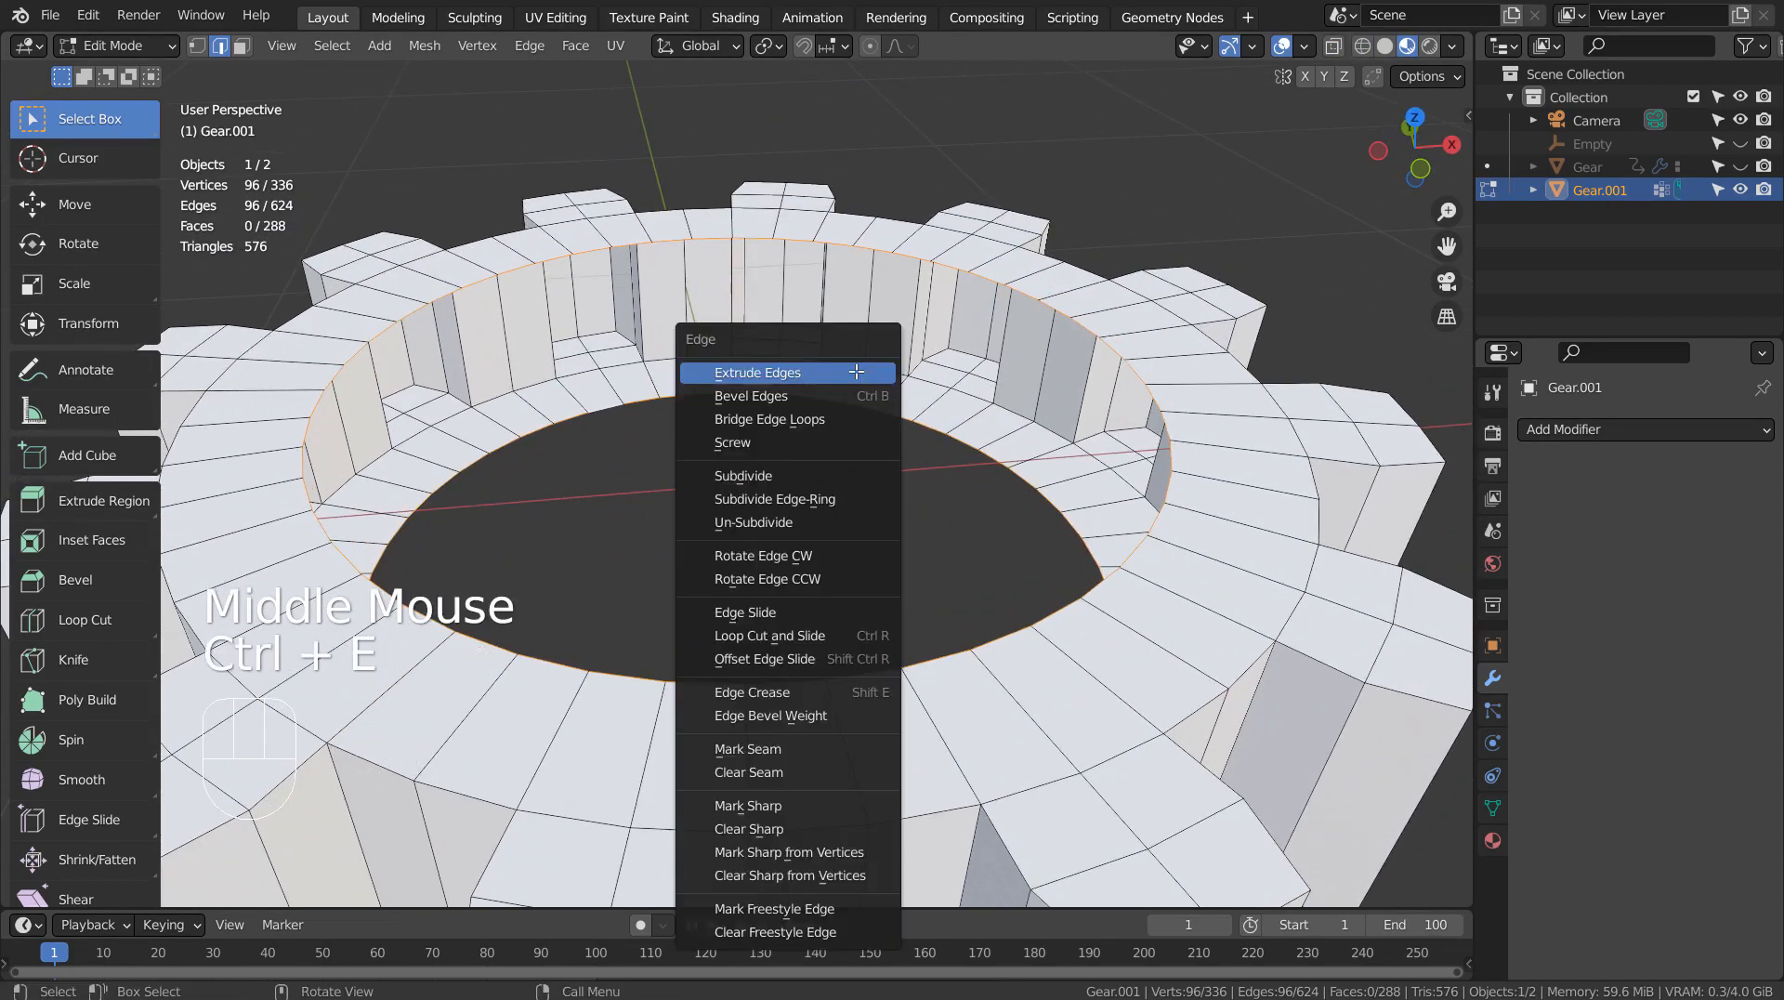
click(844, 419)
key(Tab)
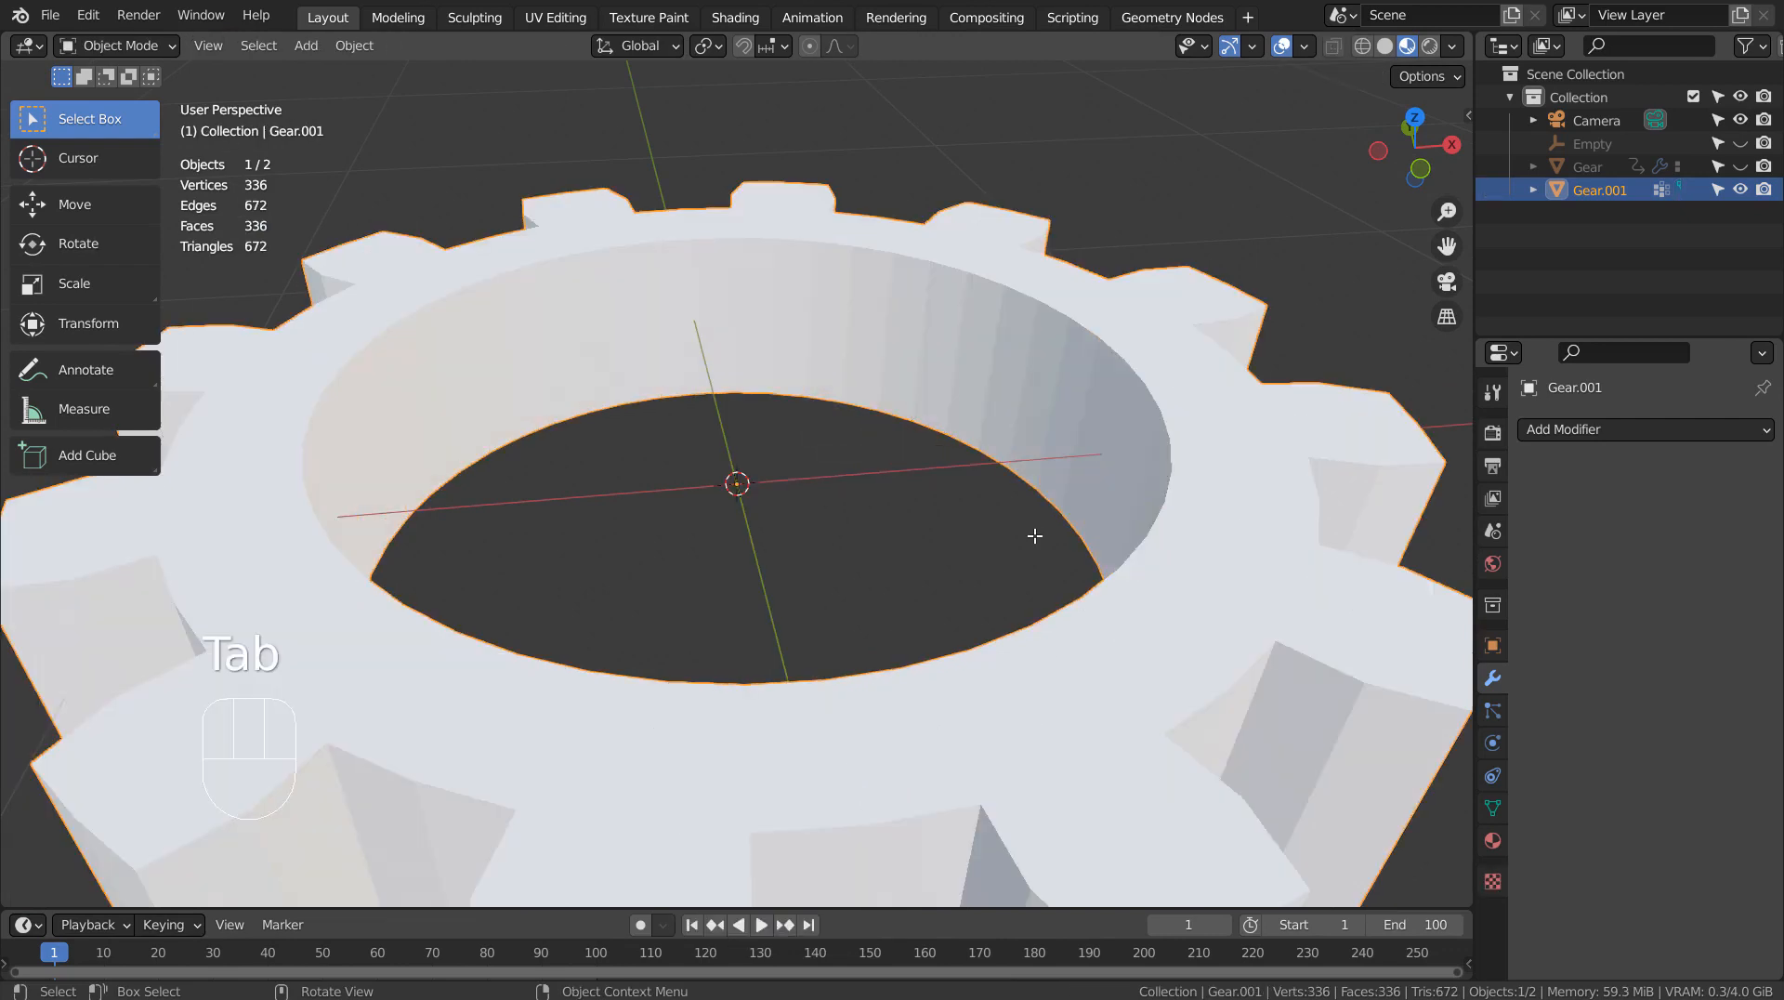
Step: Shade the gear smooth, display the viewport in Solid shading, and enable Auto Smooth at 30°
scroll(1034, 537, down, 2)
right_click(829, 377)
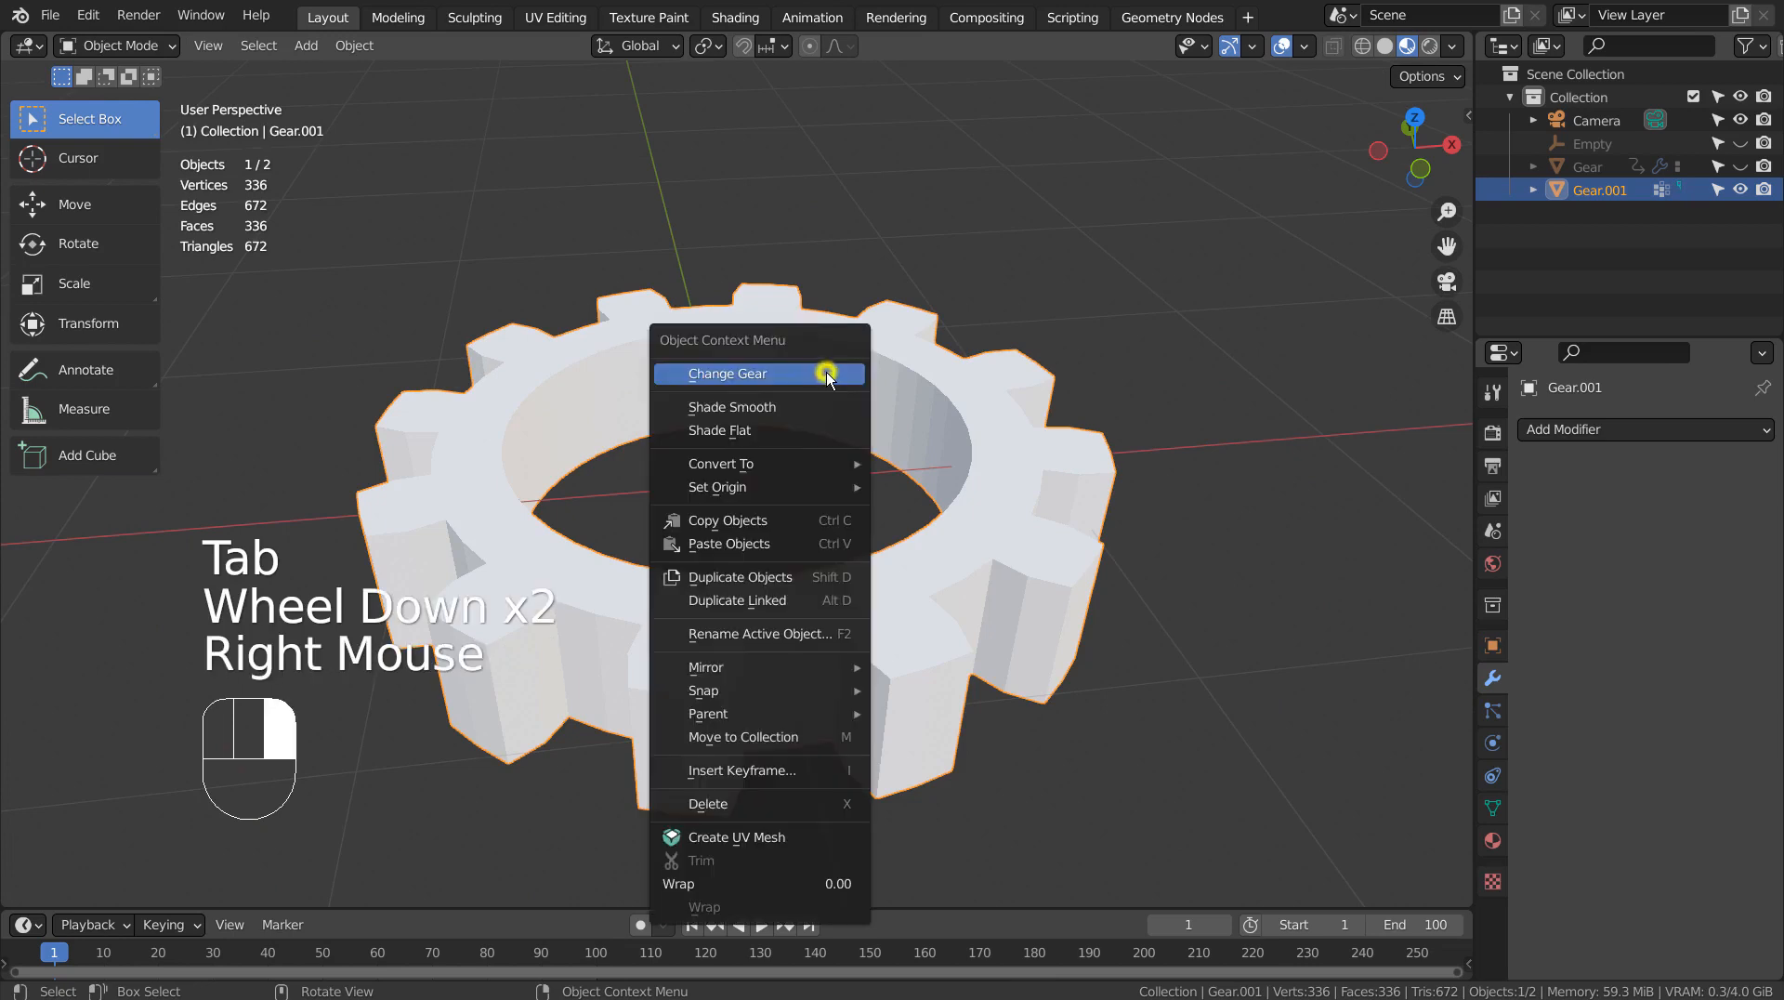
click(816, 403)
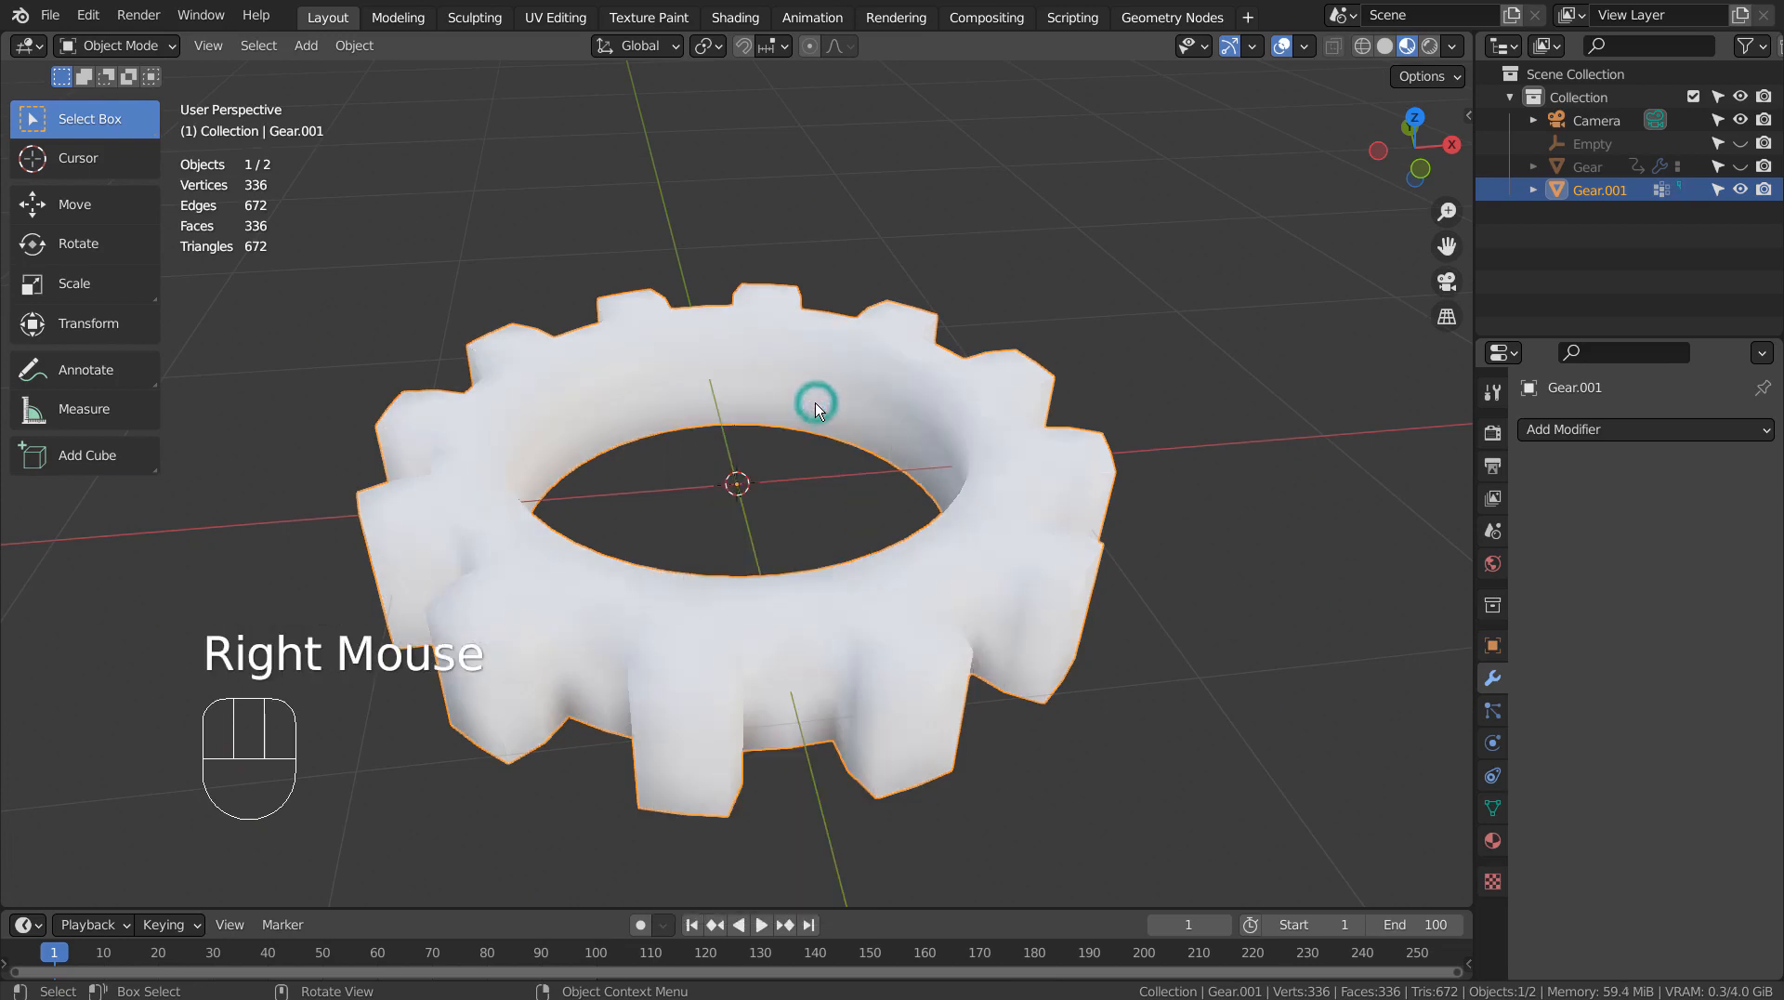
click(1009, 440)
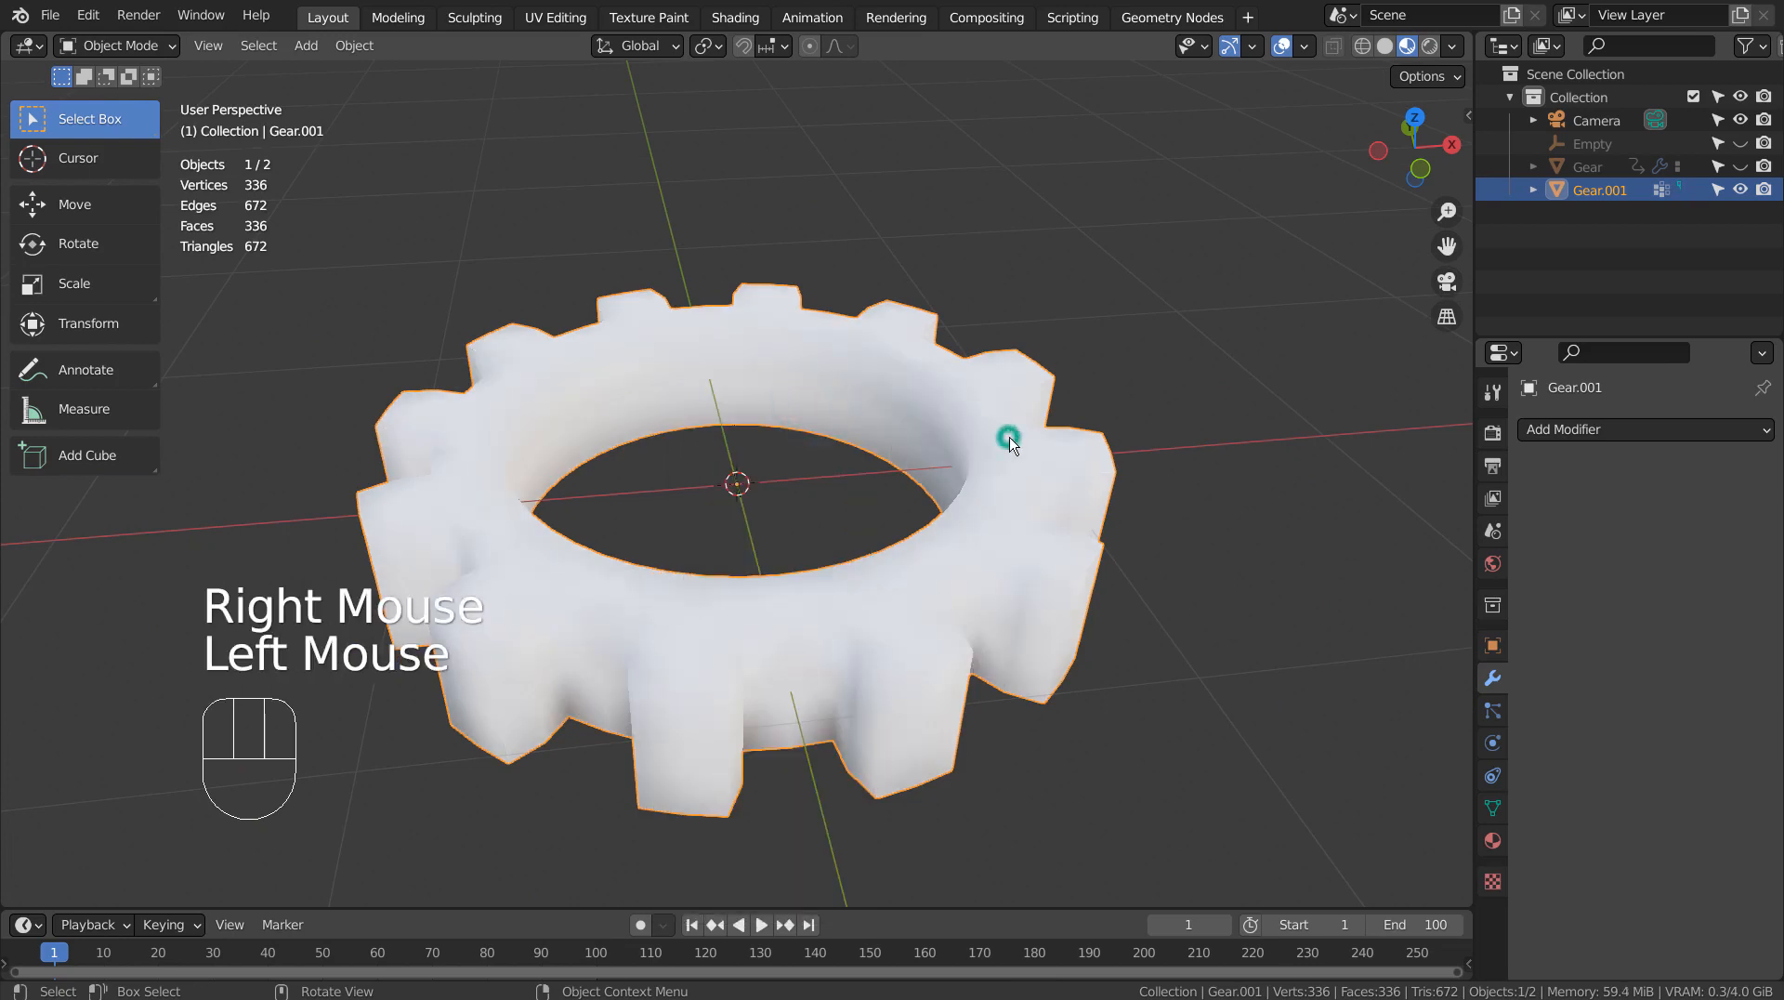
double_click(1384, 49)
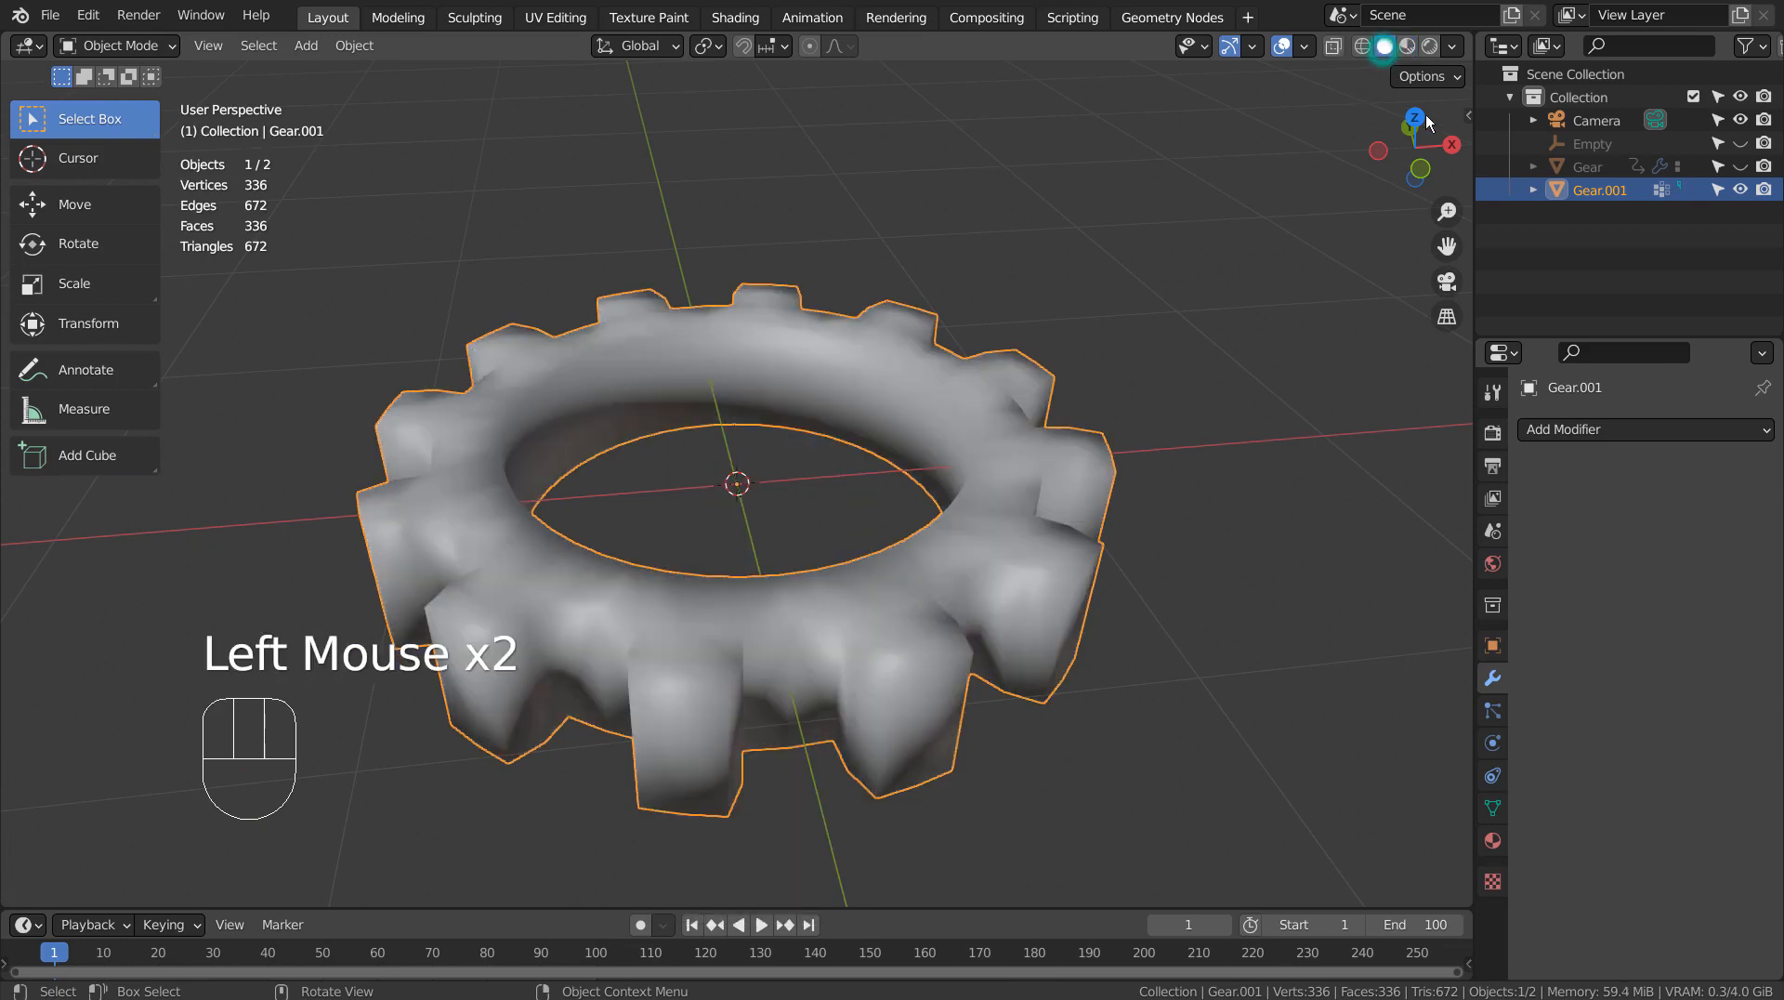
click(1493, 808)
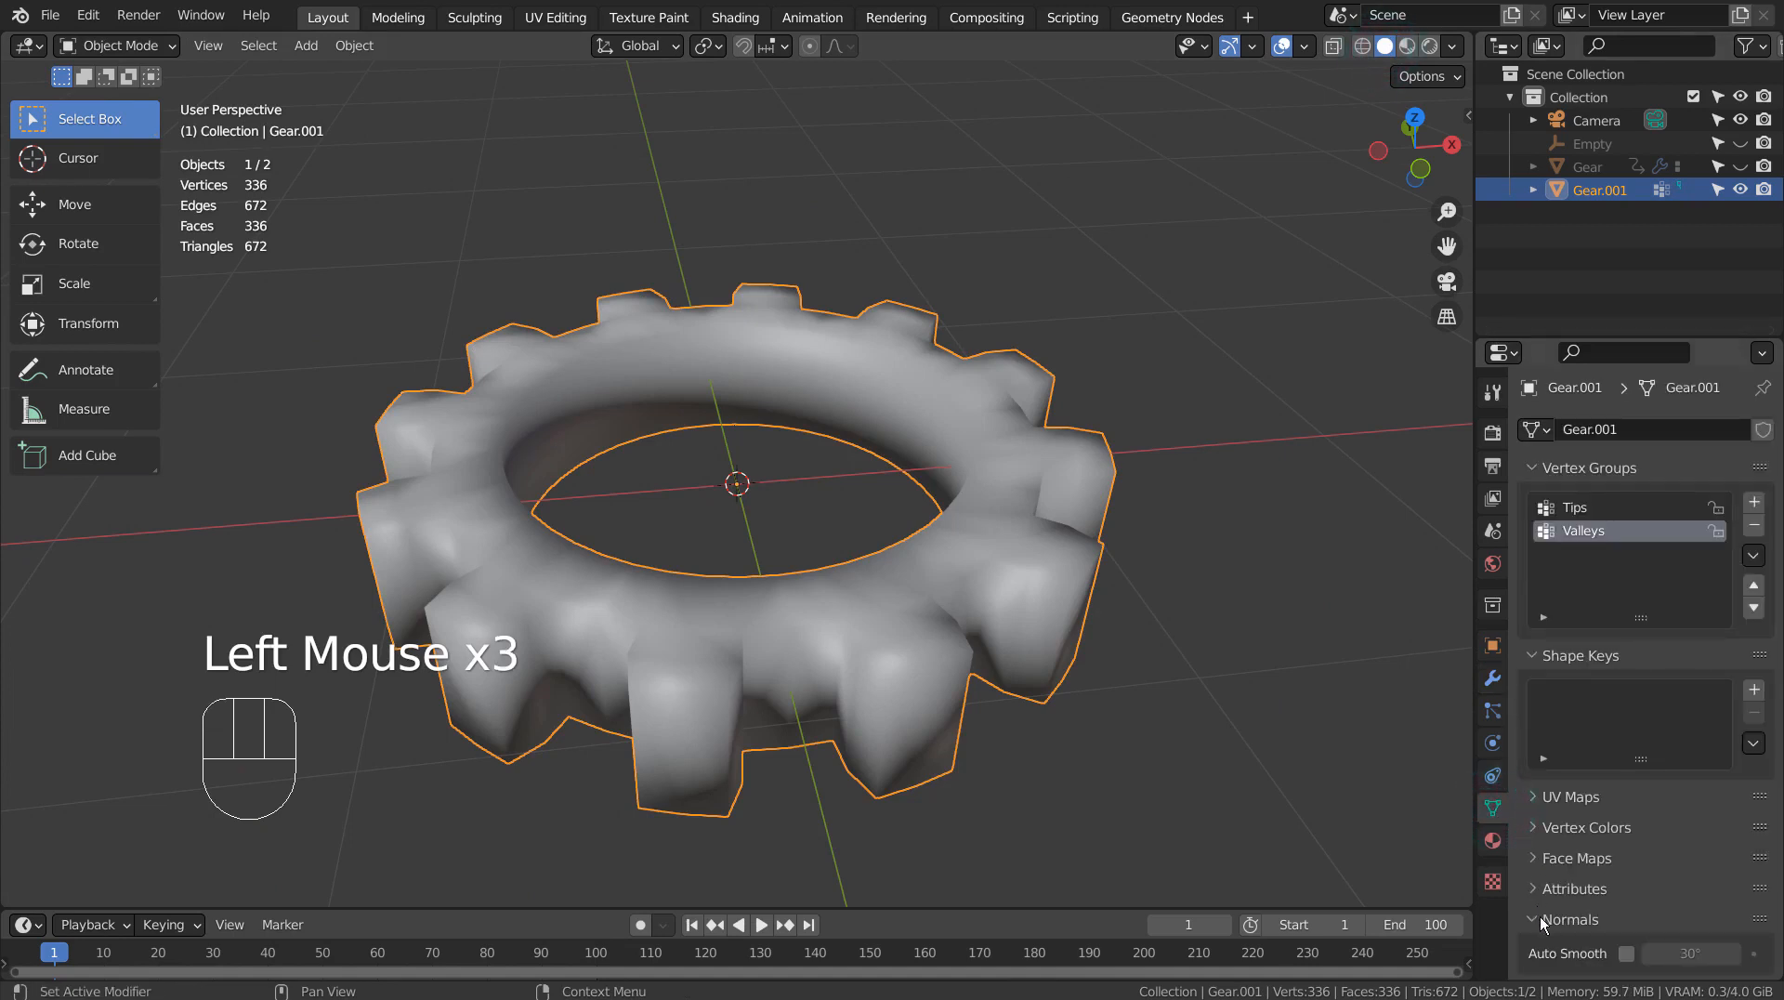
click(1625, 953)
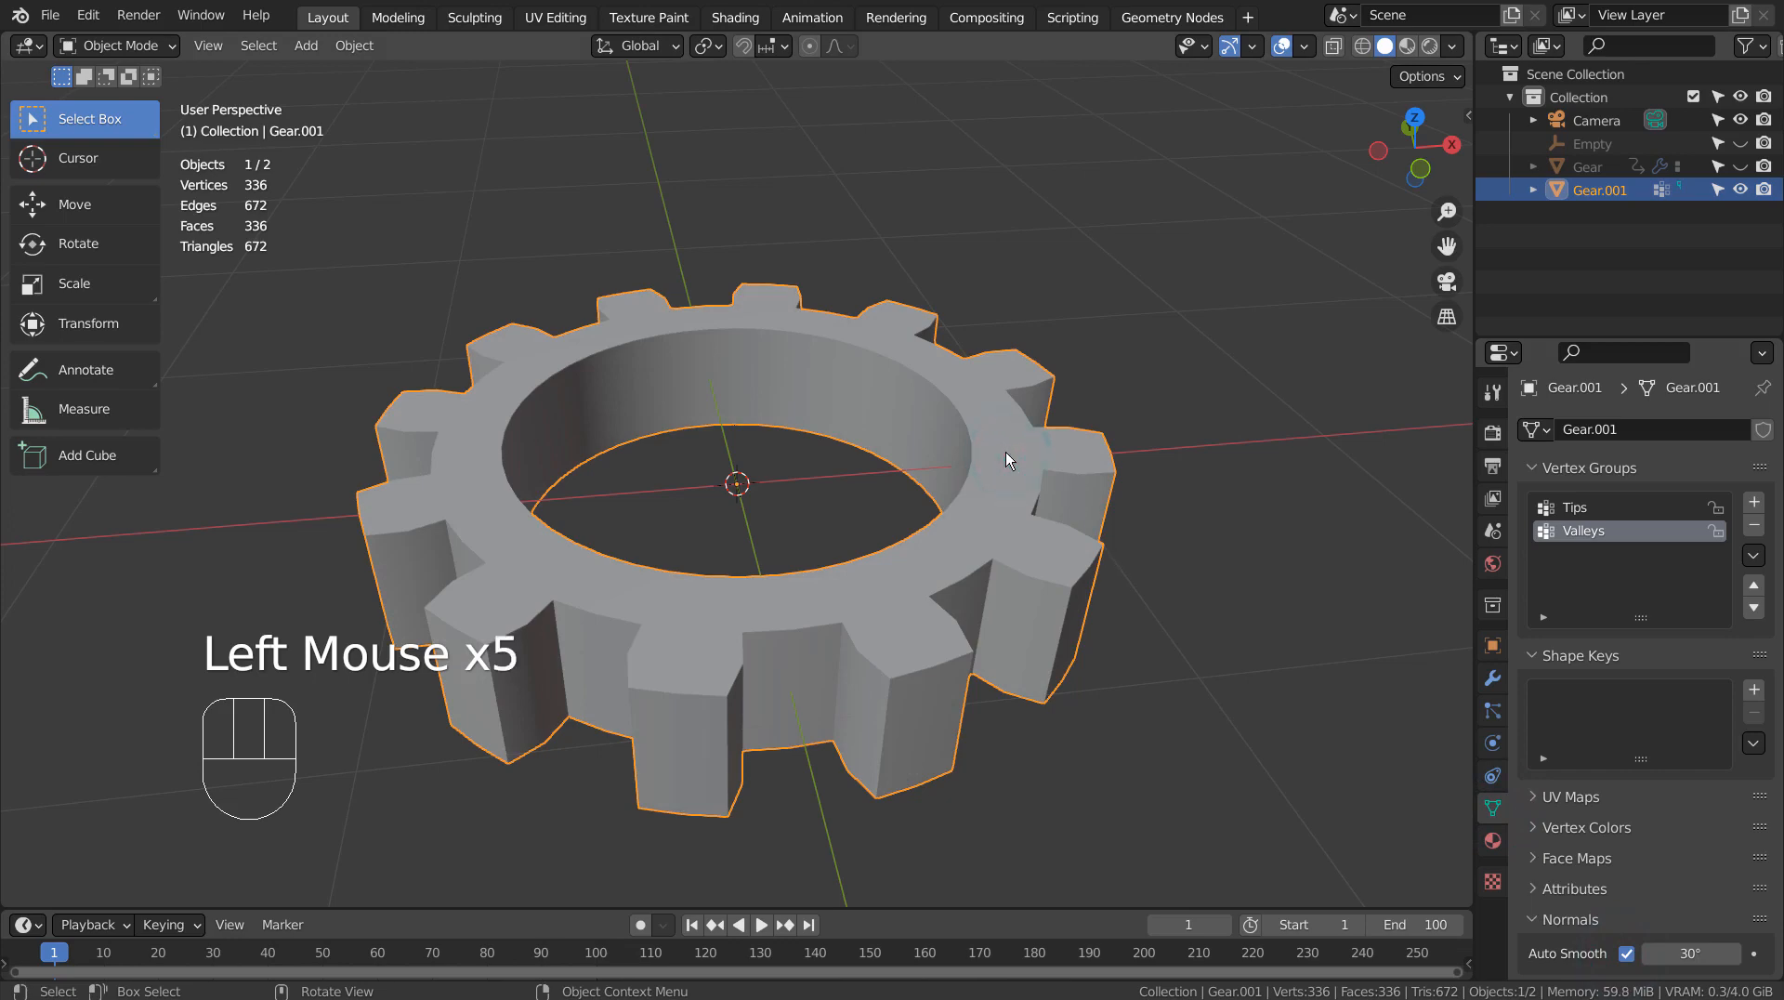
Step: Try a slight Z rotation of the gear in top view, undo it, and keyframe its rotation at 0° on frame 1
key(KP_7)
key(n)
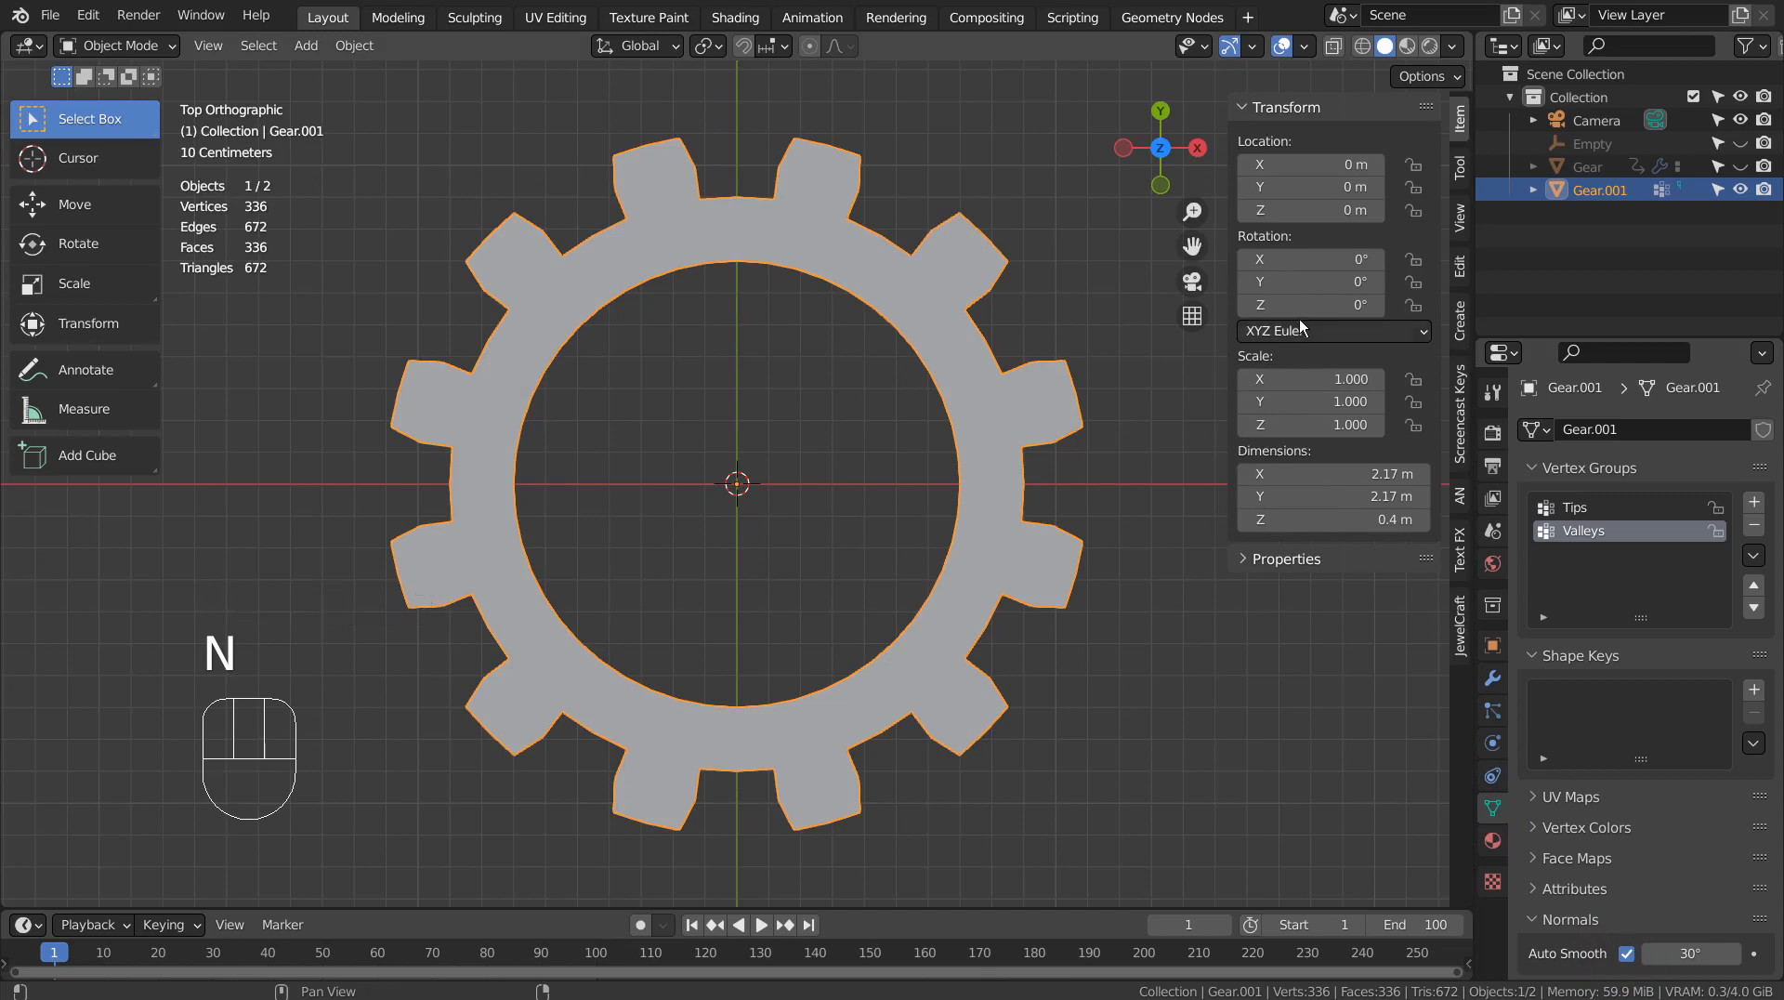
drag(1301, 305, 1255, 305)
key(ctrl+z)
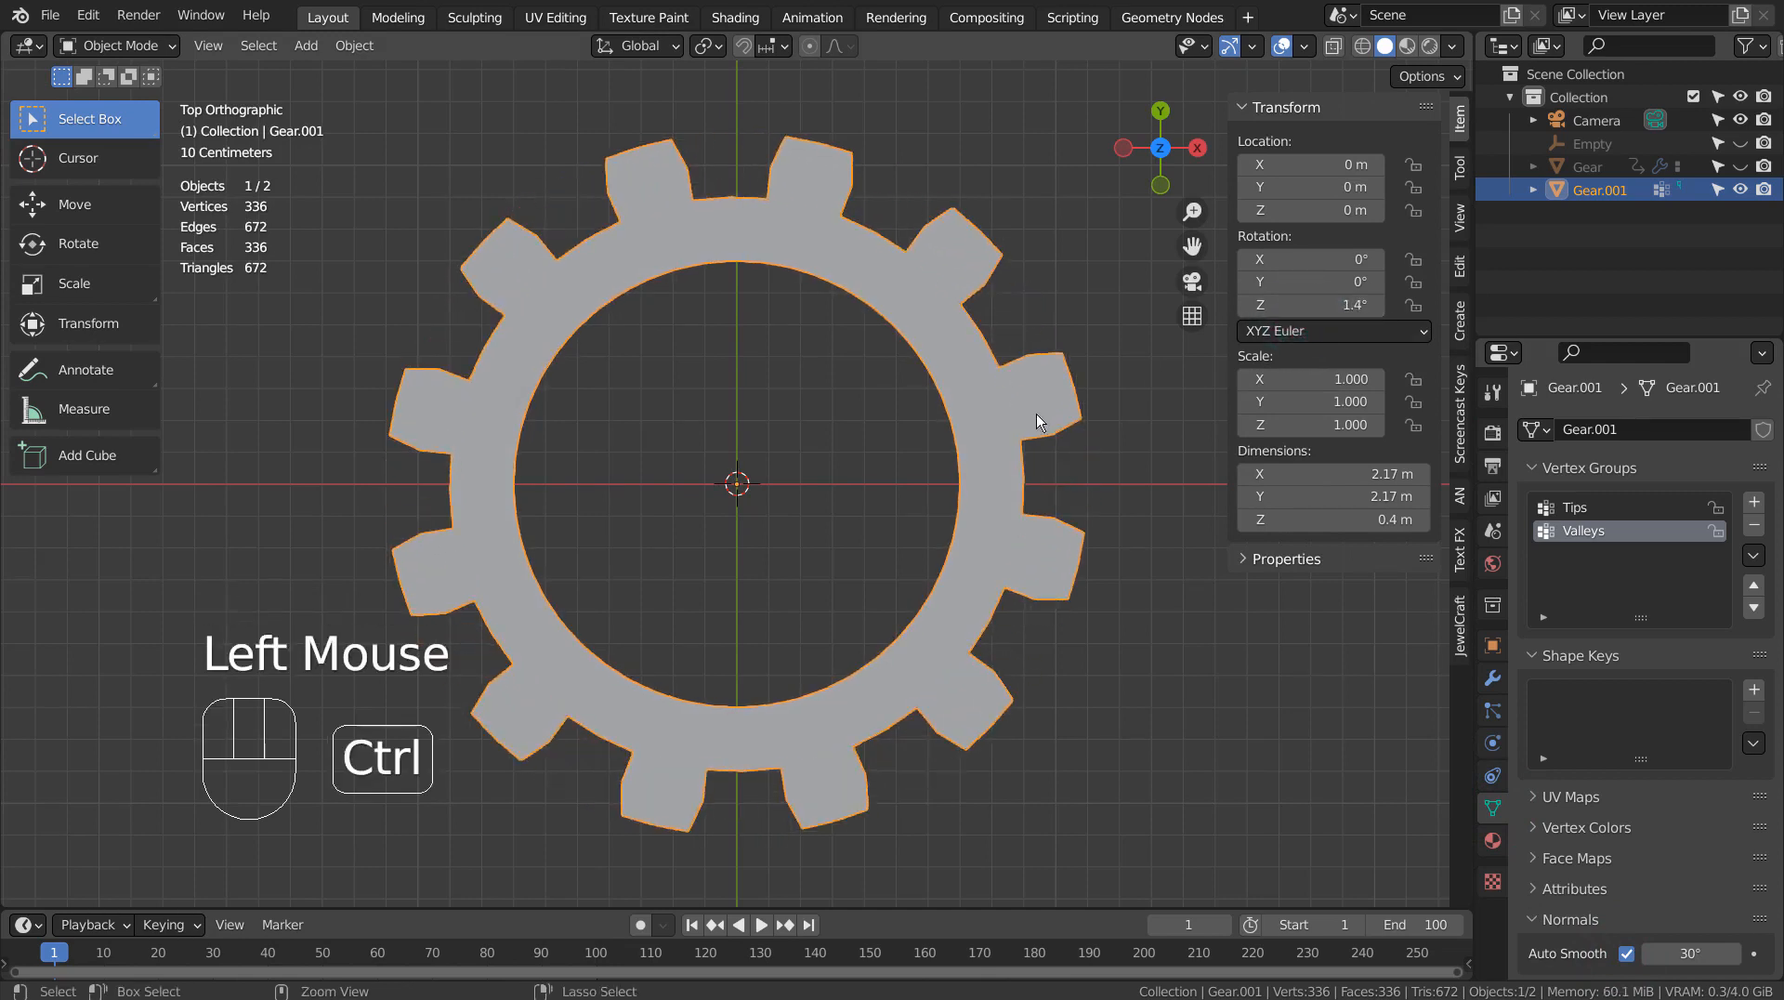
click(1397, 925)
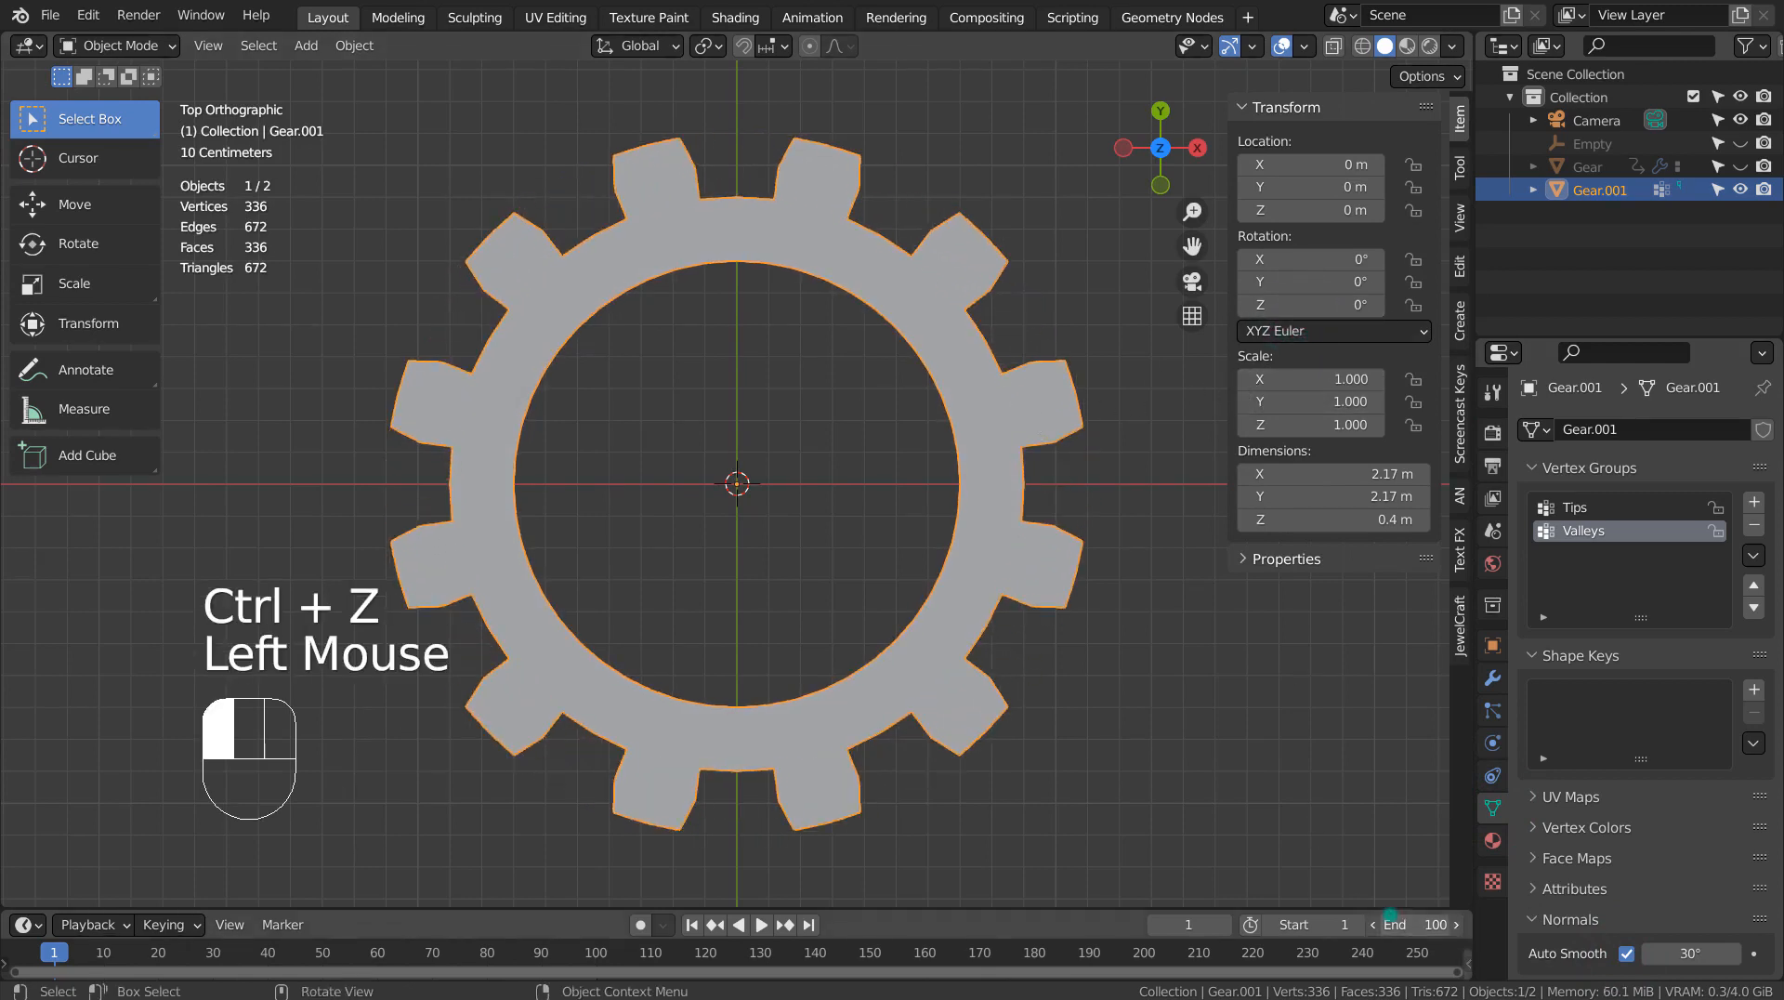
click(1379, 843)
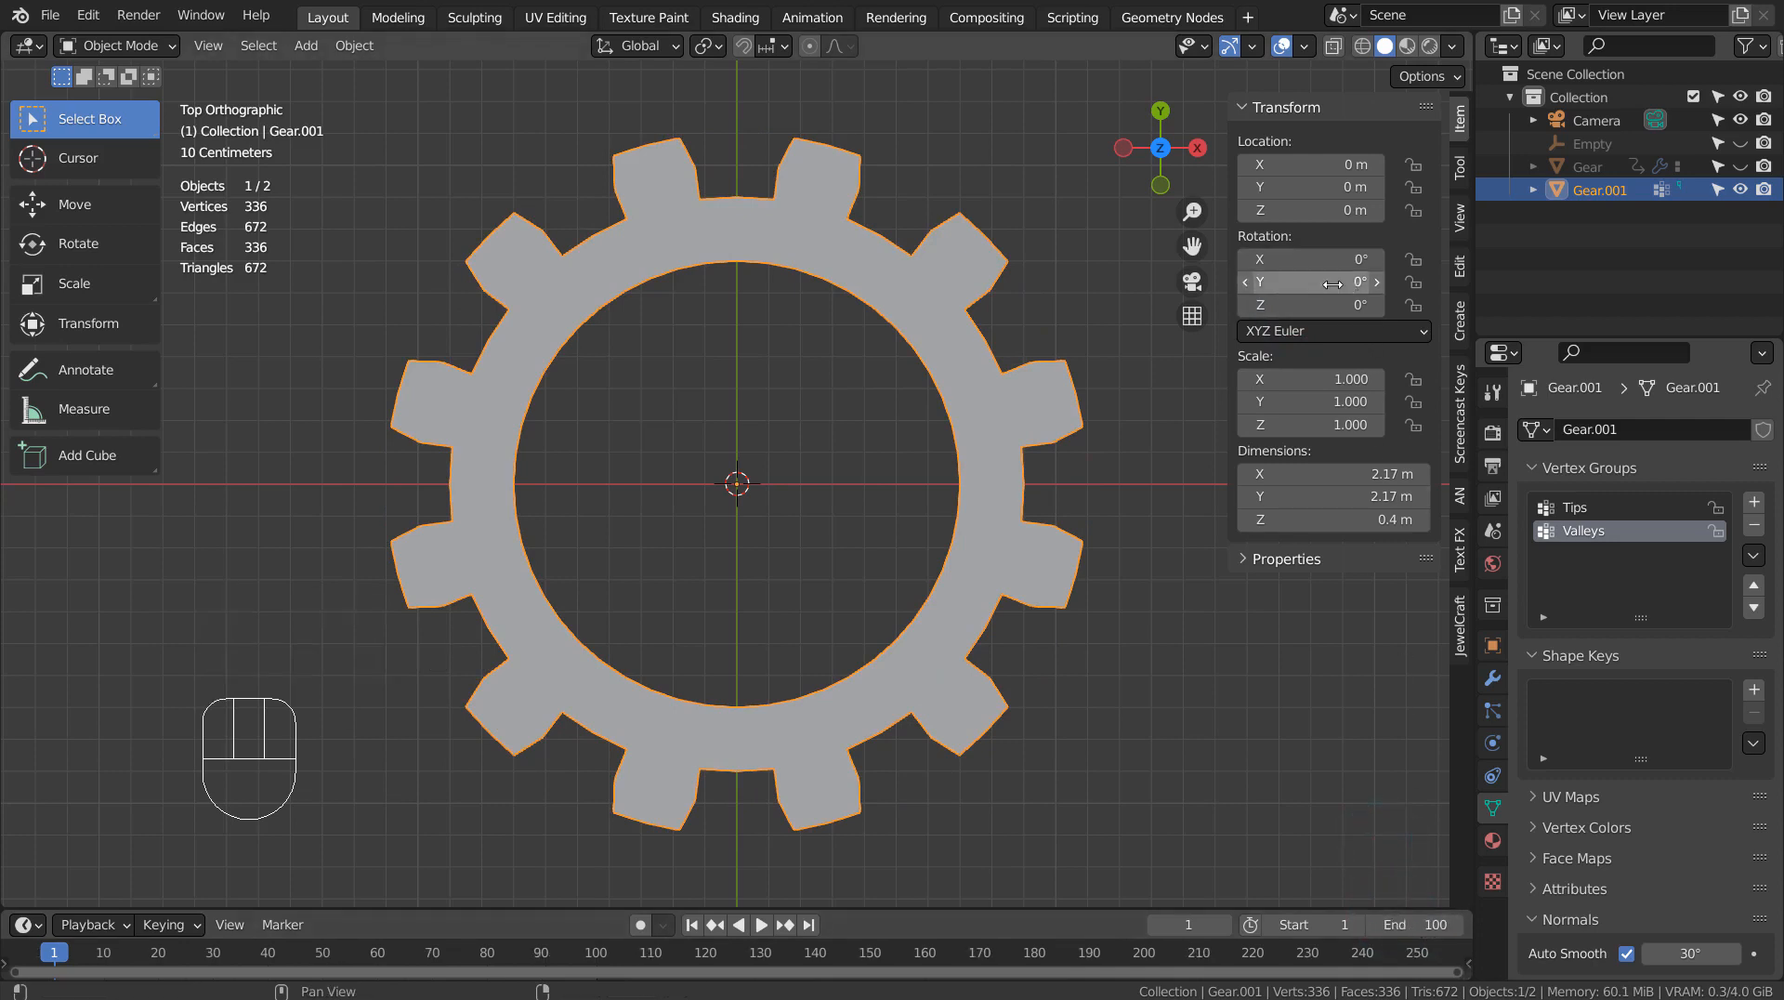
key(i)
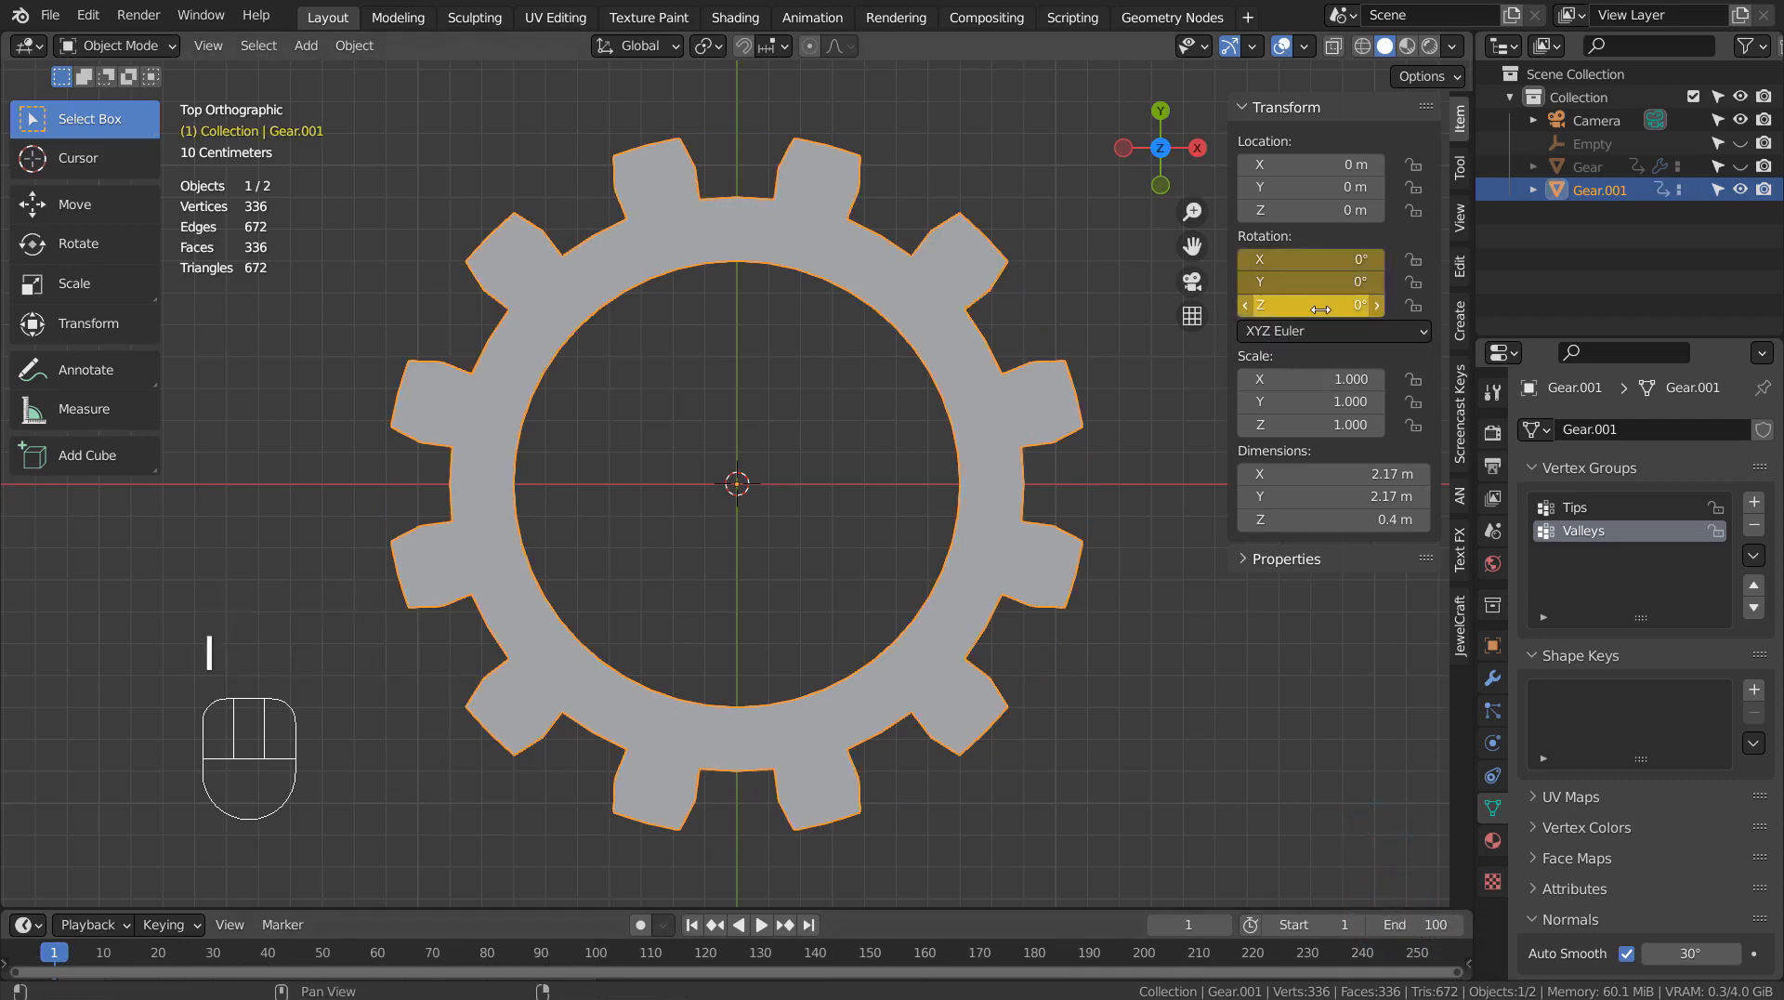
Step: Set the gear's Z rotation to 359° at frame 100 and keyframe the rotation
click(596, 958)
click(602, 961)
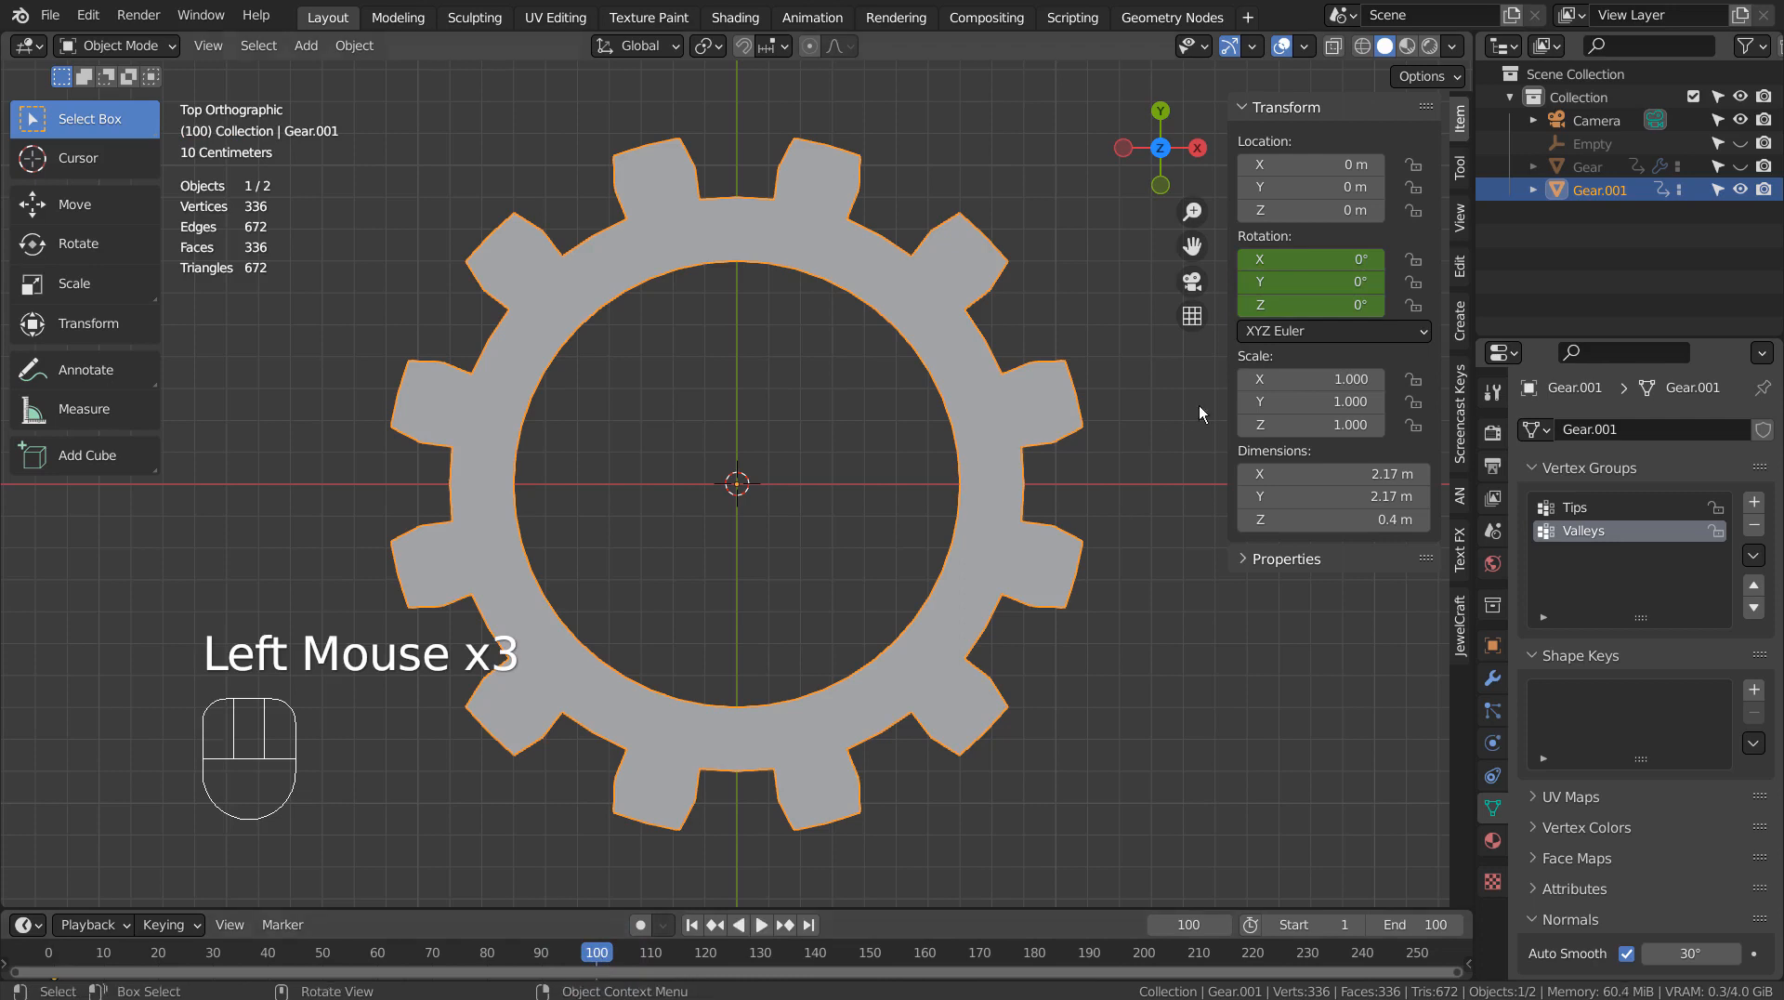
click(1307, 306)
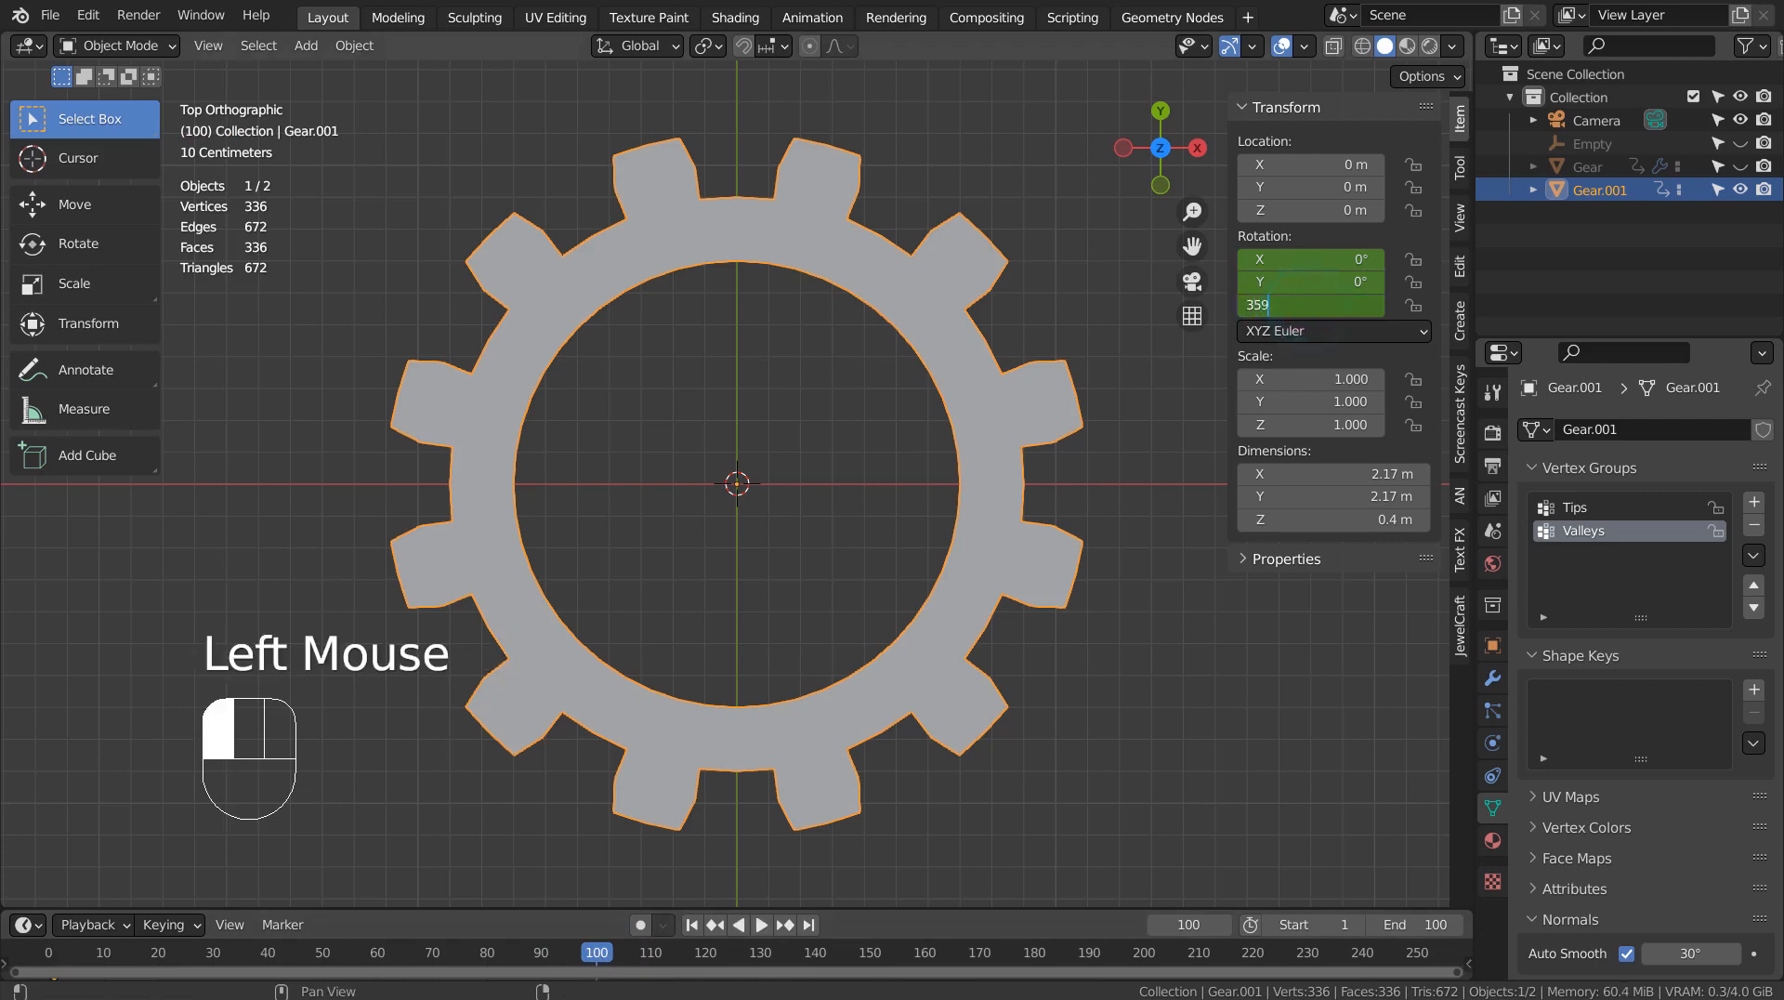
key(Return)
key(i)
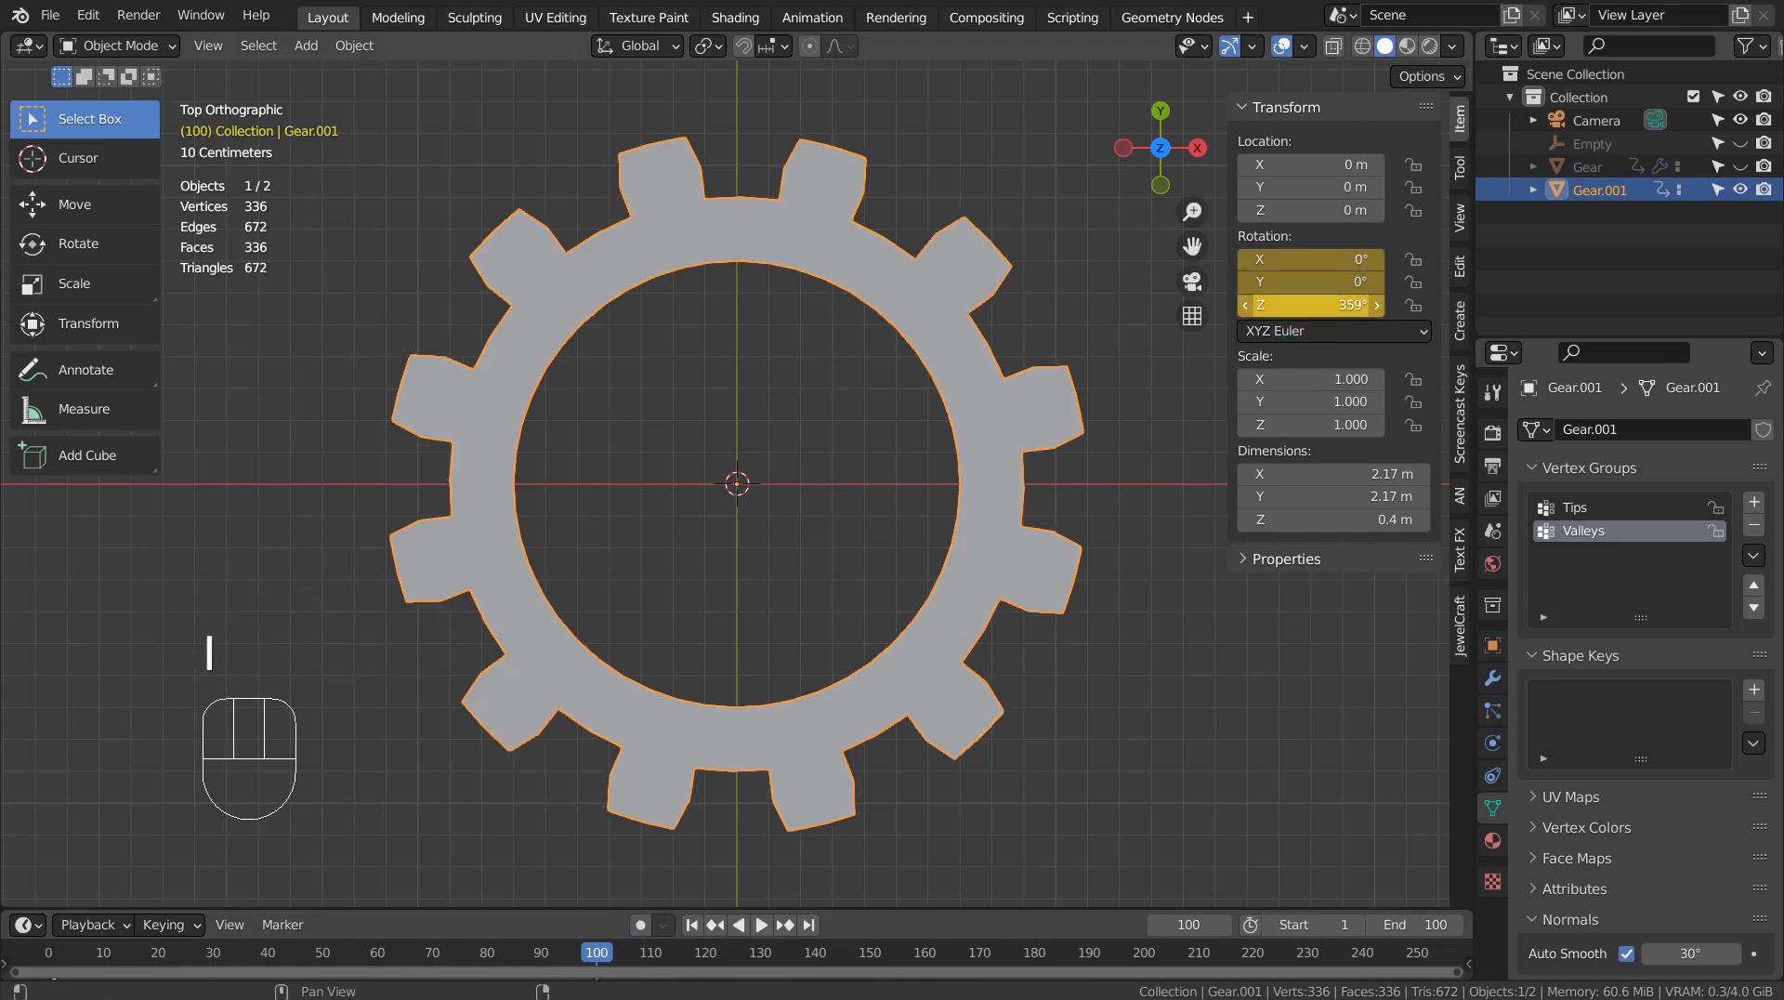
Step: Set the gear's animation channels to Linear Extrapolation in the Animation workspace and return to the Layout workspace
click(829, 21)
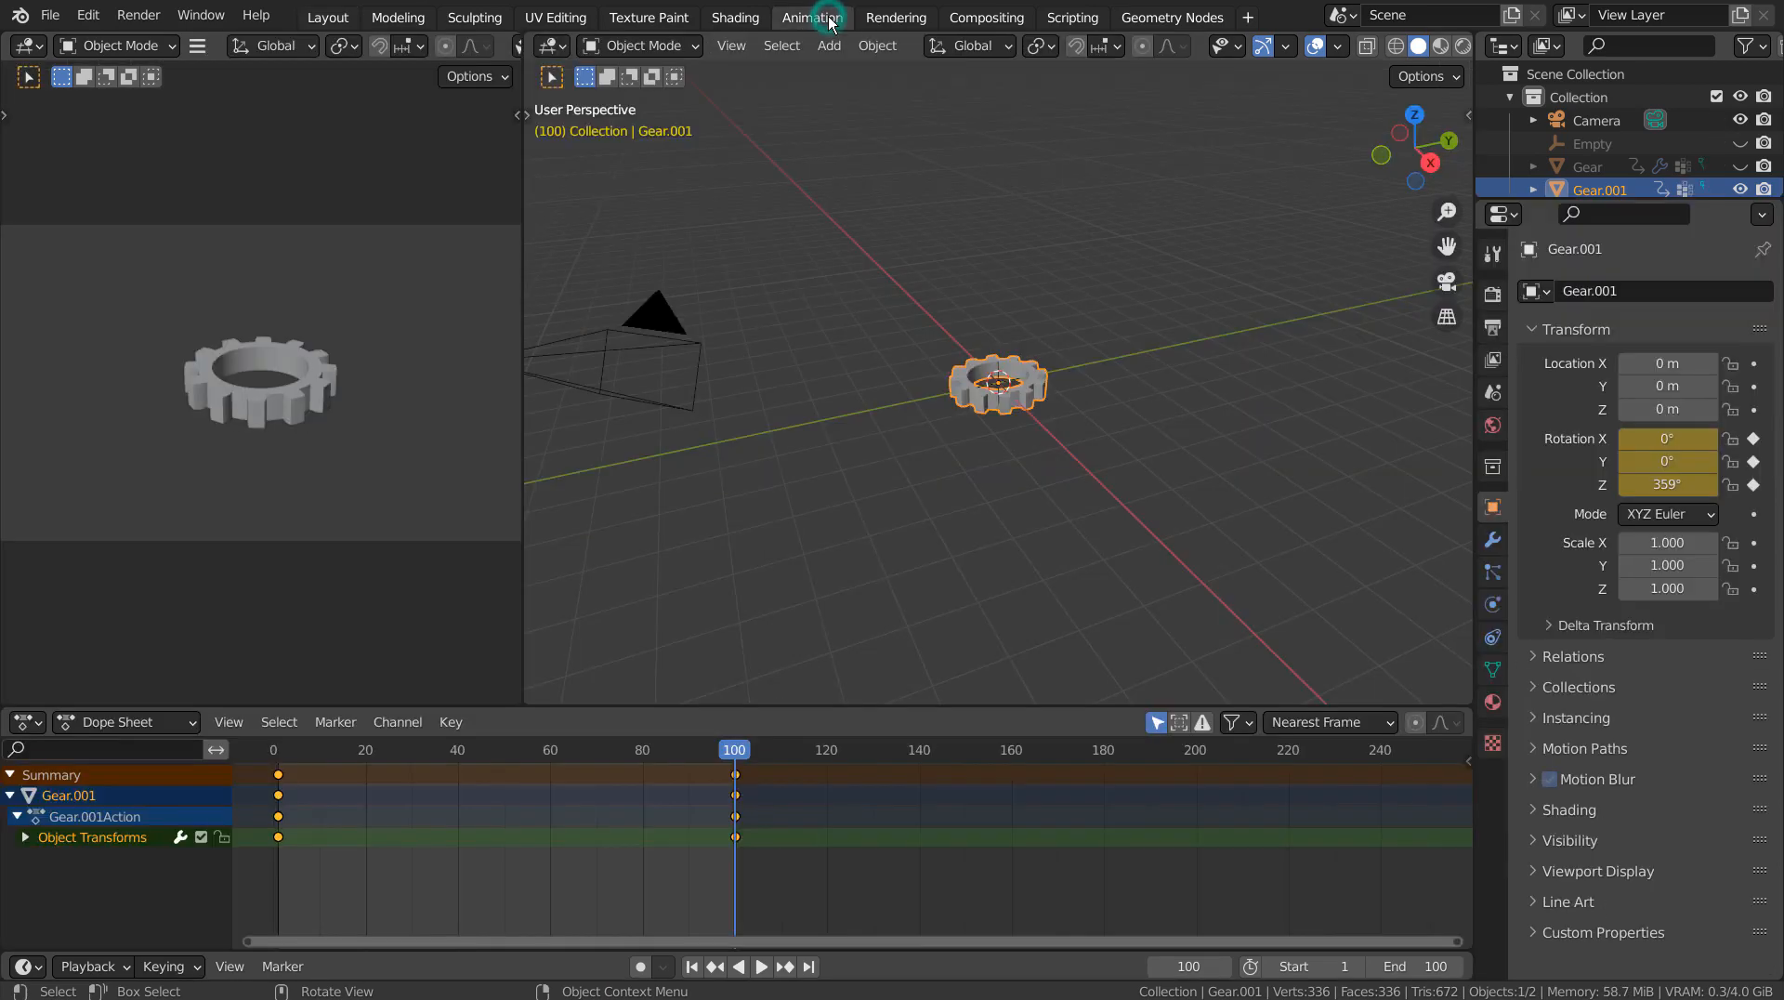
click(410, 717)
mouse_move(532, 507)
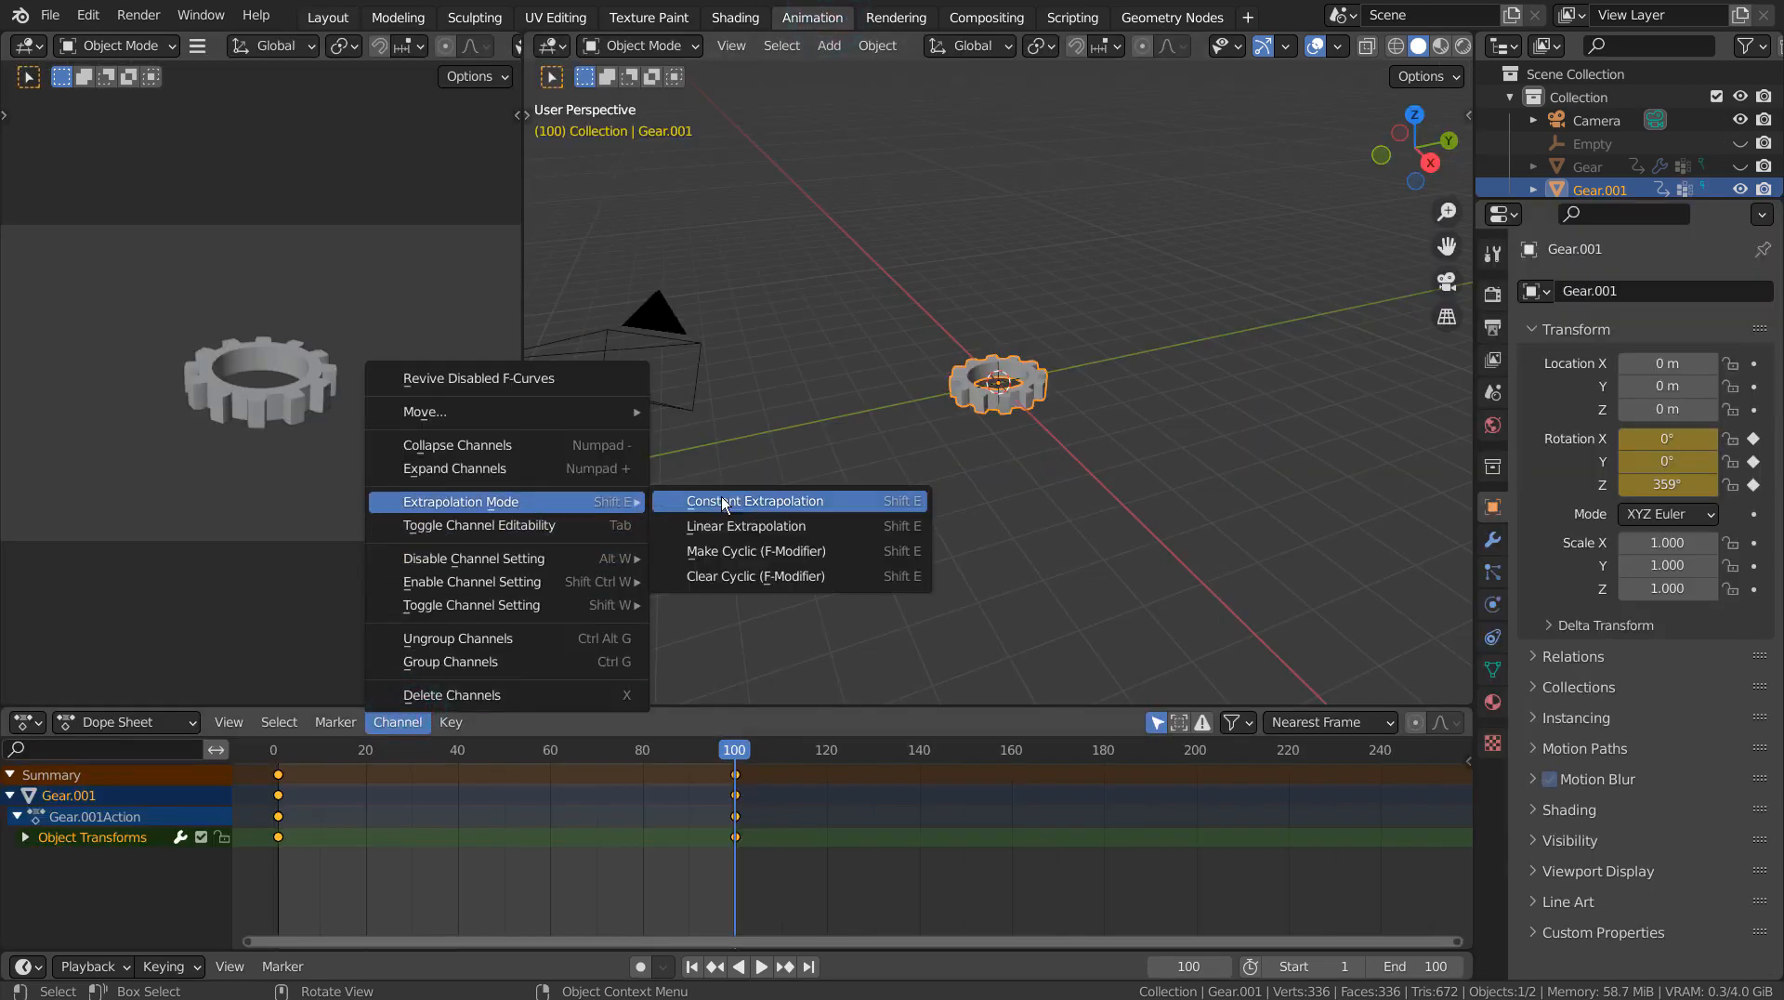
click(755, 527)
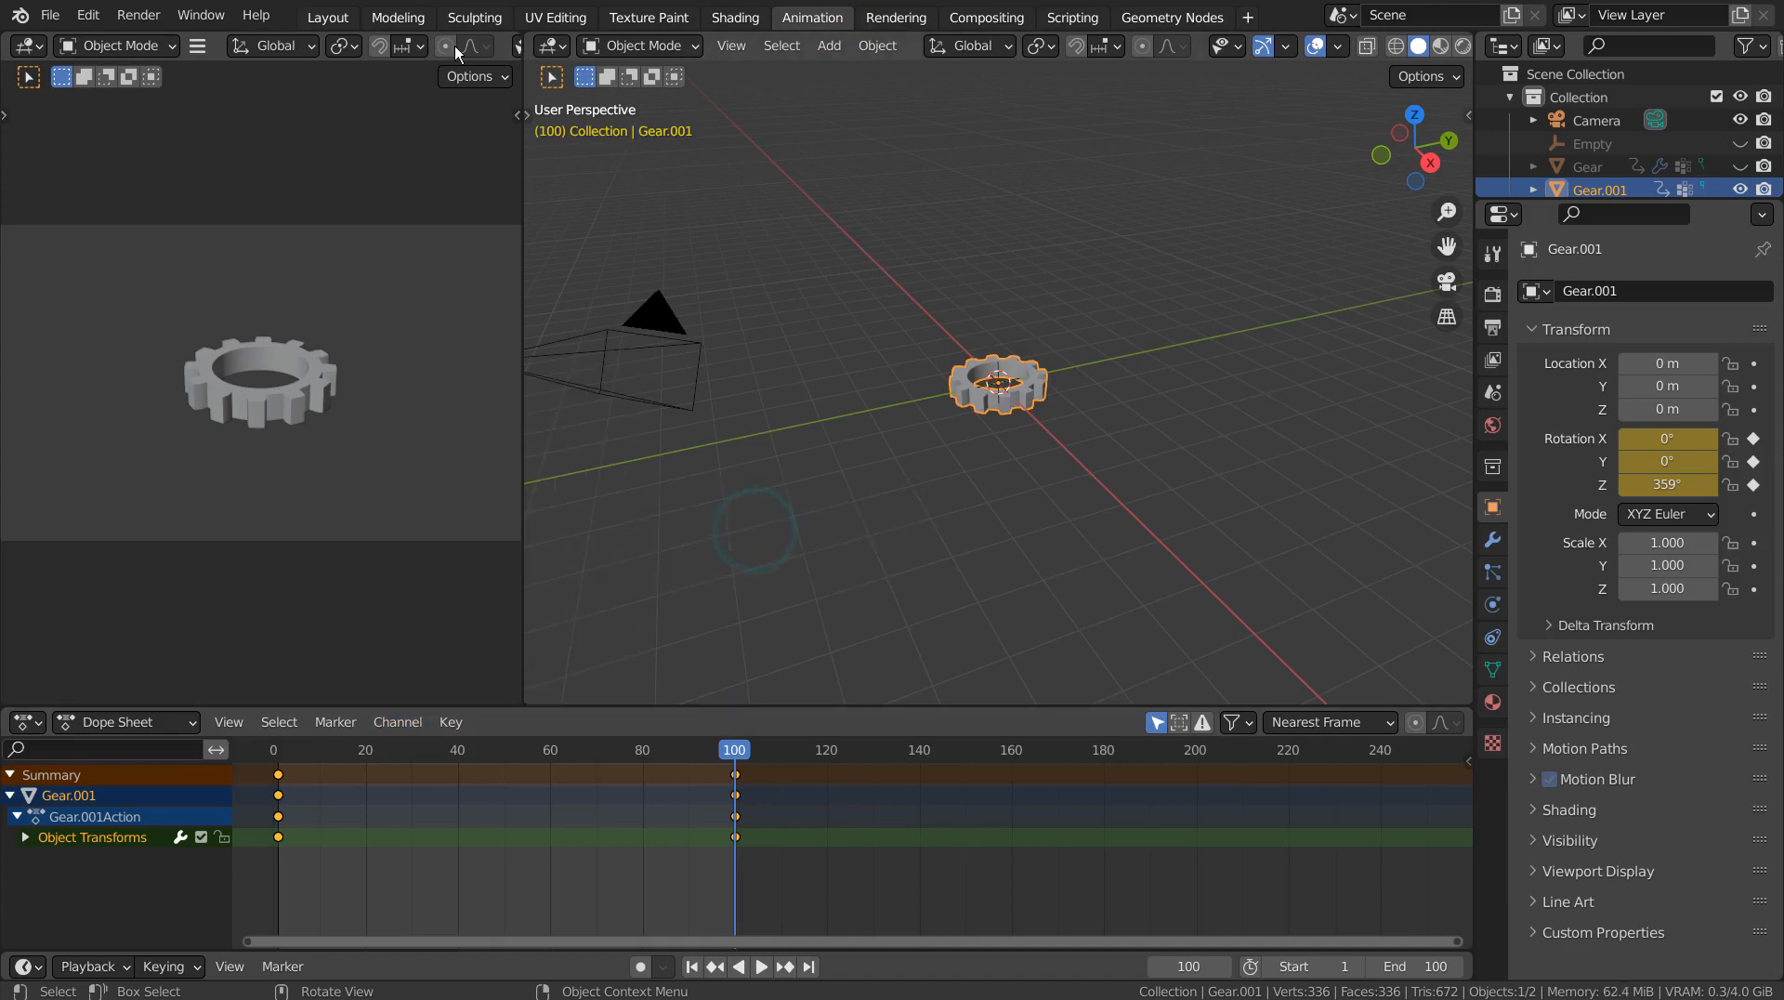
click(330, 18)
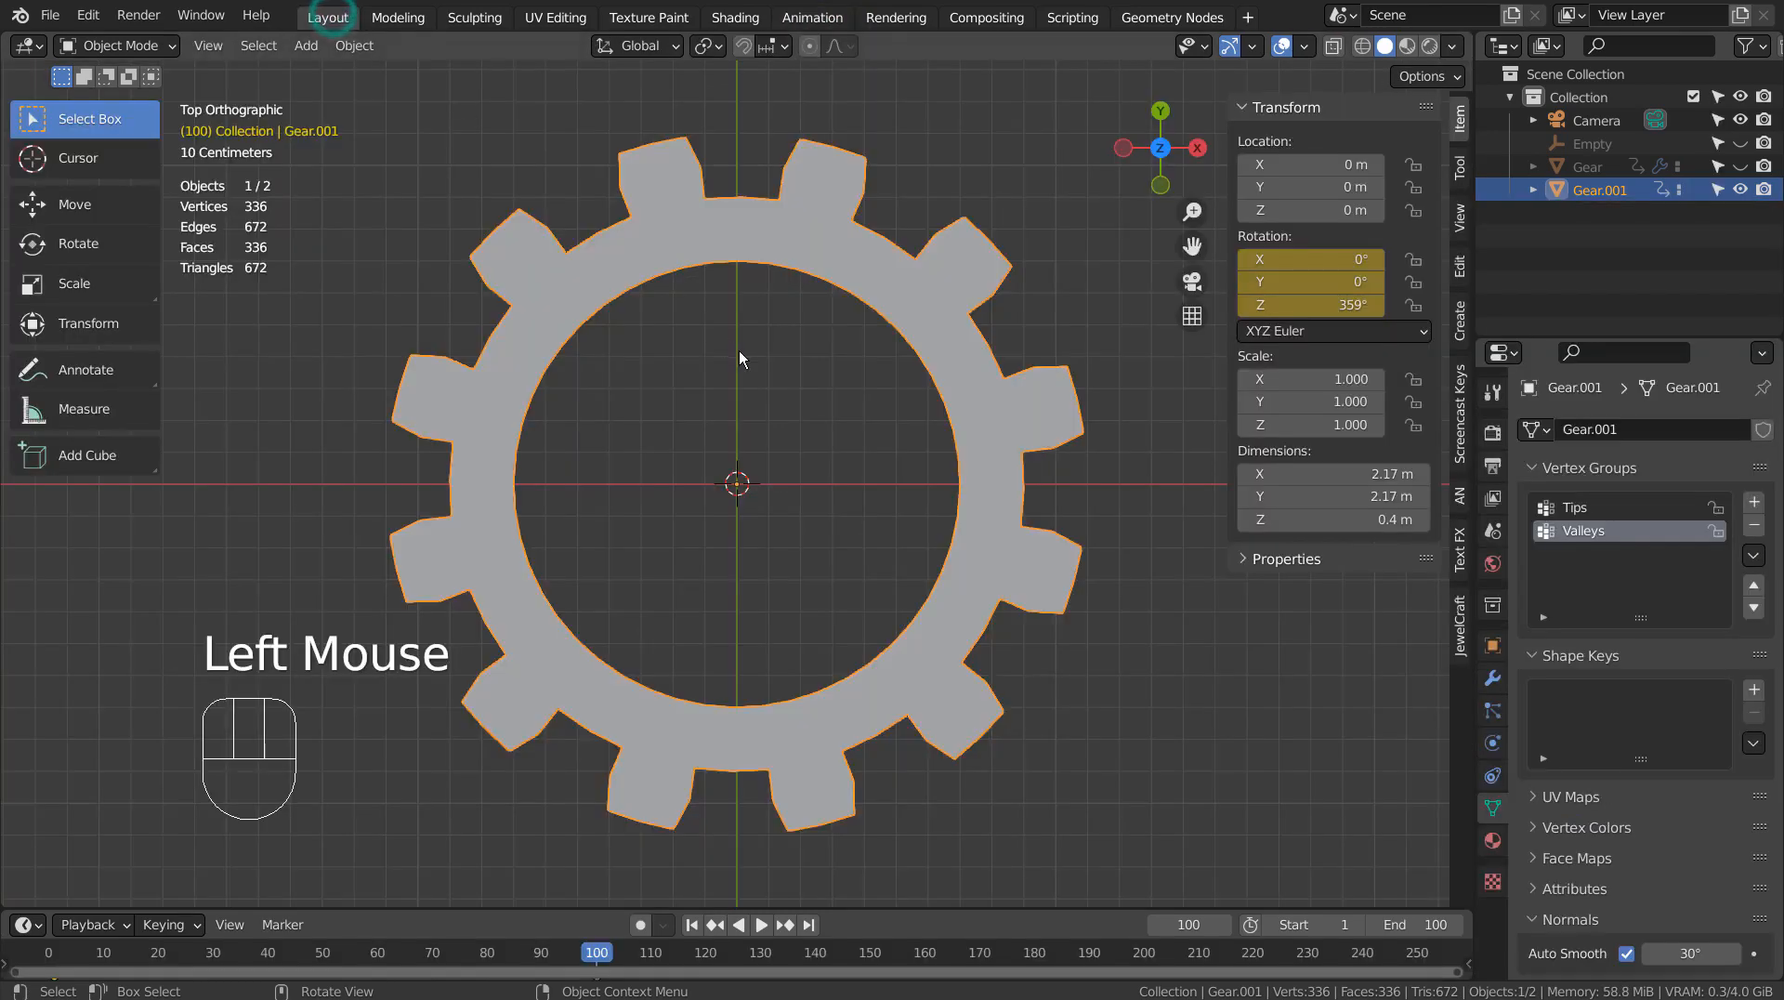
Step: Play the gear's rotation animation, stop it, and go back to frame 1
click(760, 925)
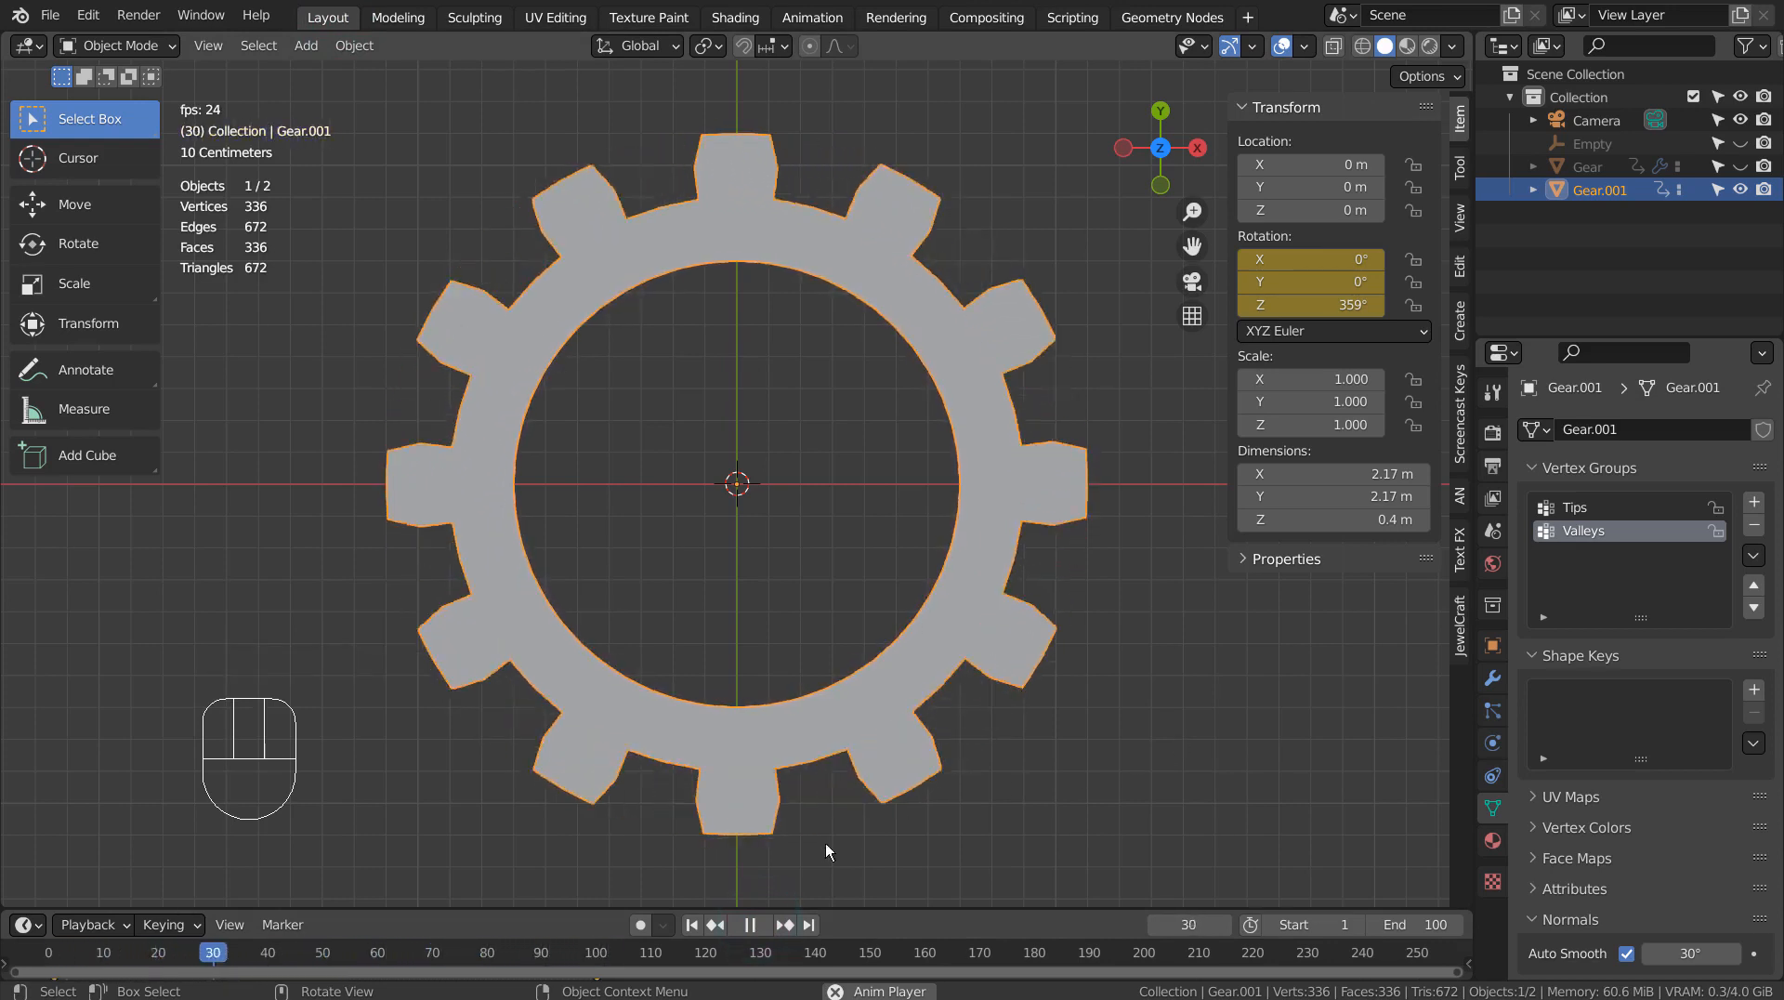
click(750, 925)
click(691, 925)
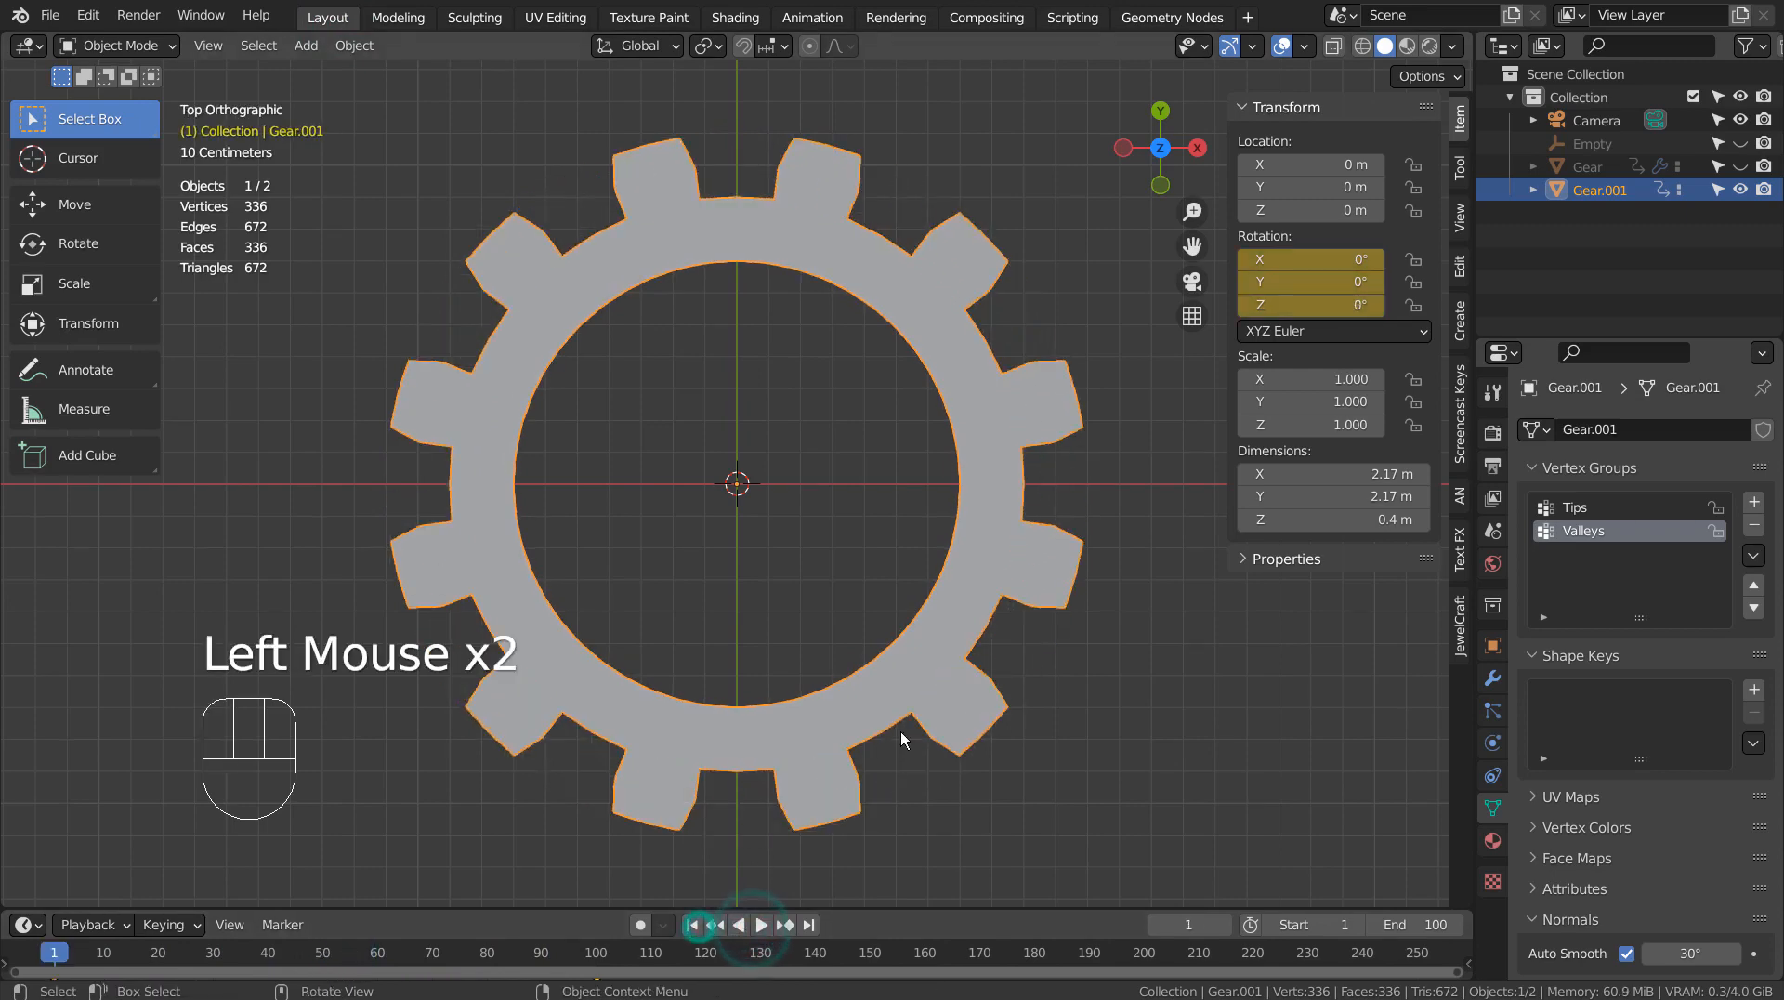
Step: Create a new material for the gear with a pure white Base Color and Metallic at about 0.908
middle_drag(900, 733, 1071, 517)
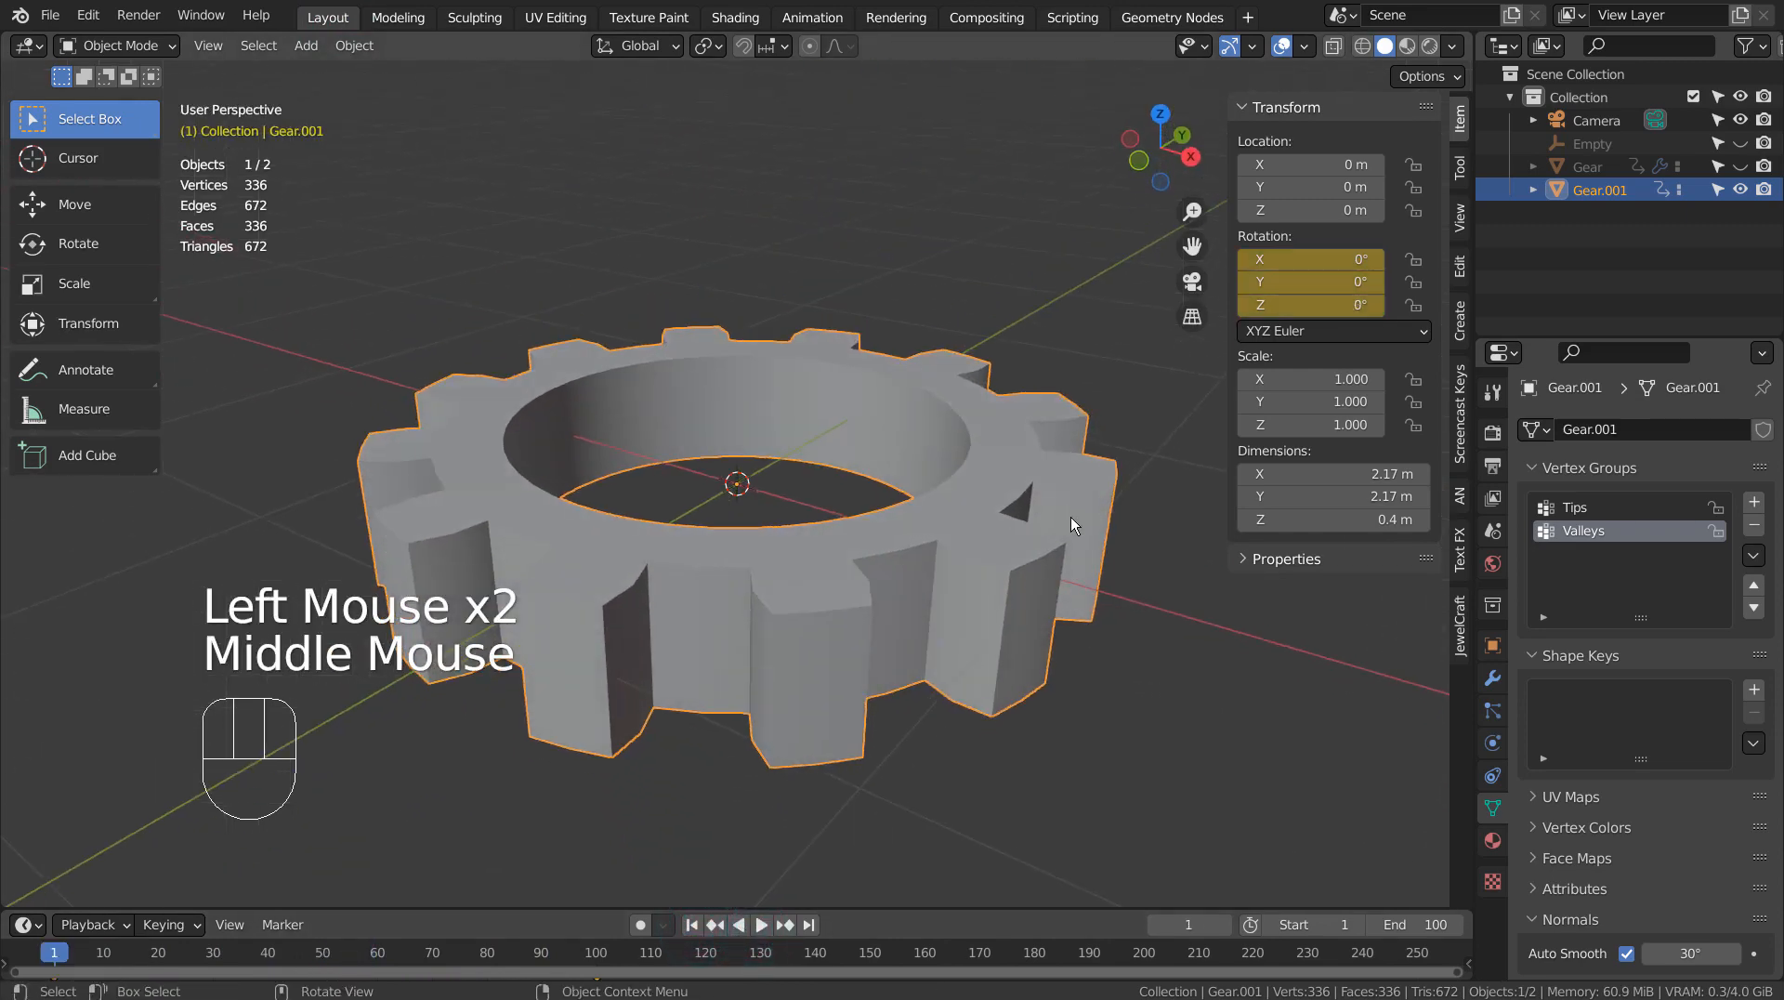
scroll(1071, 516, down, 2)
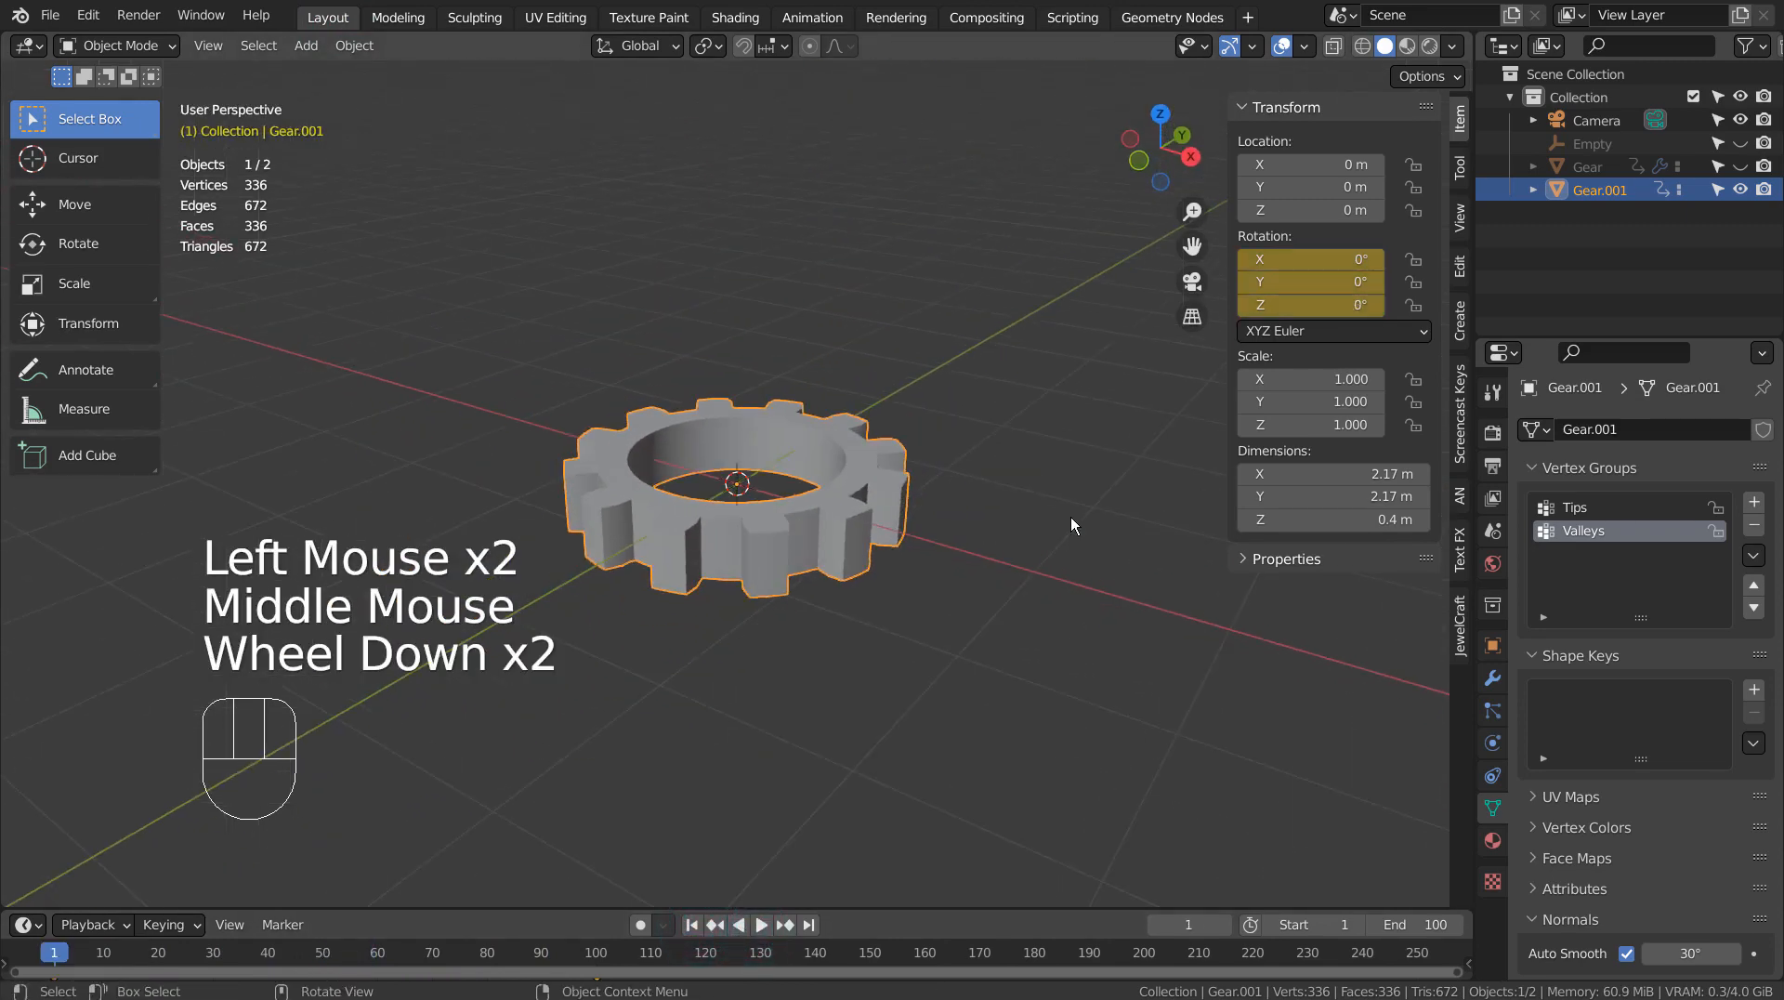
click(1493, 844)
click(1602, 534)
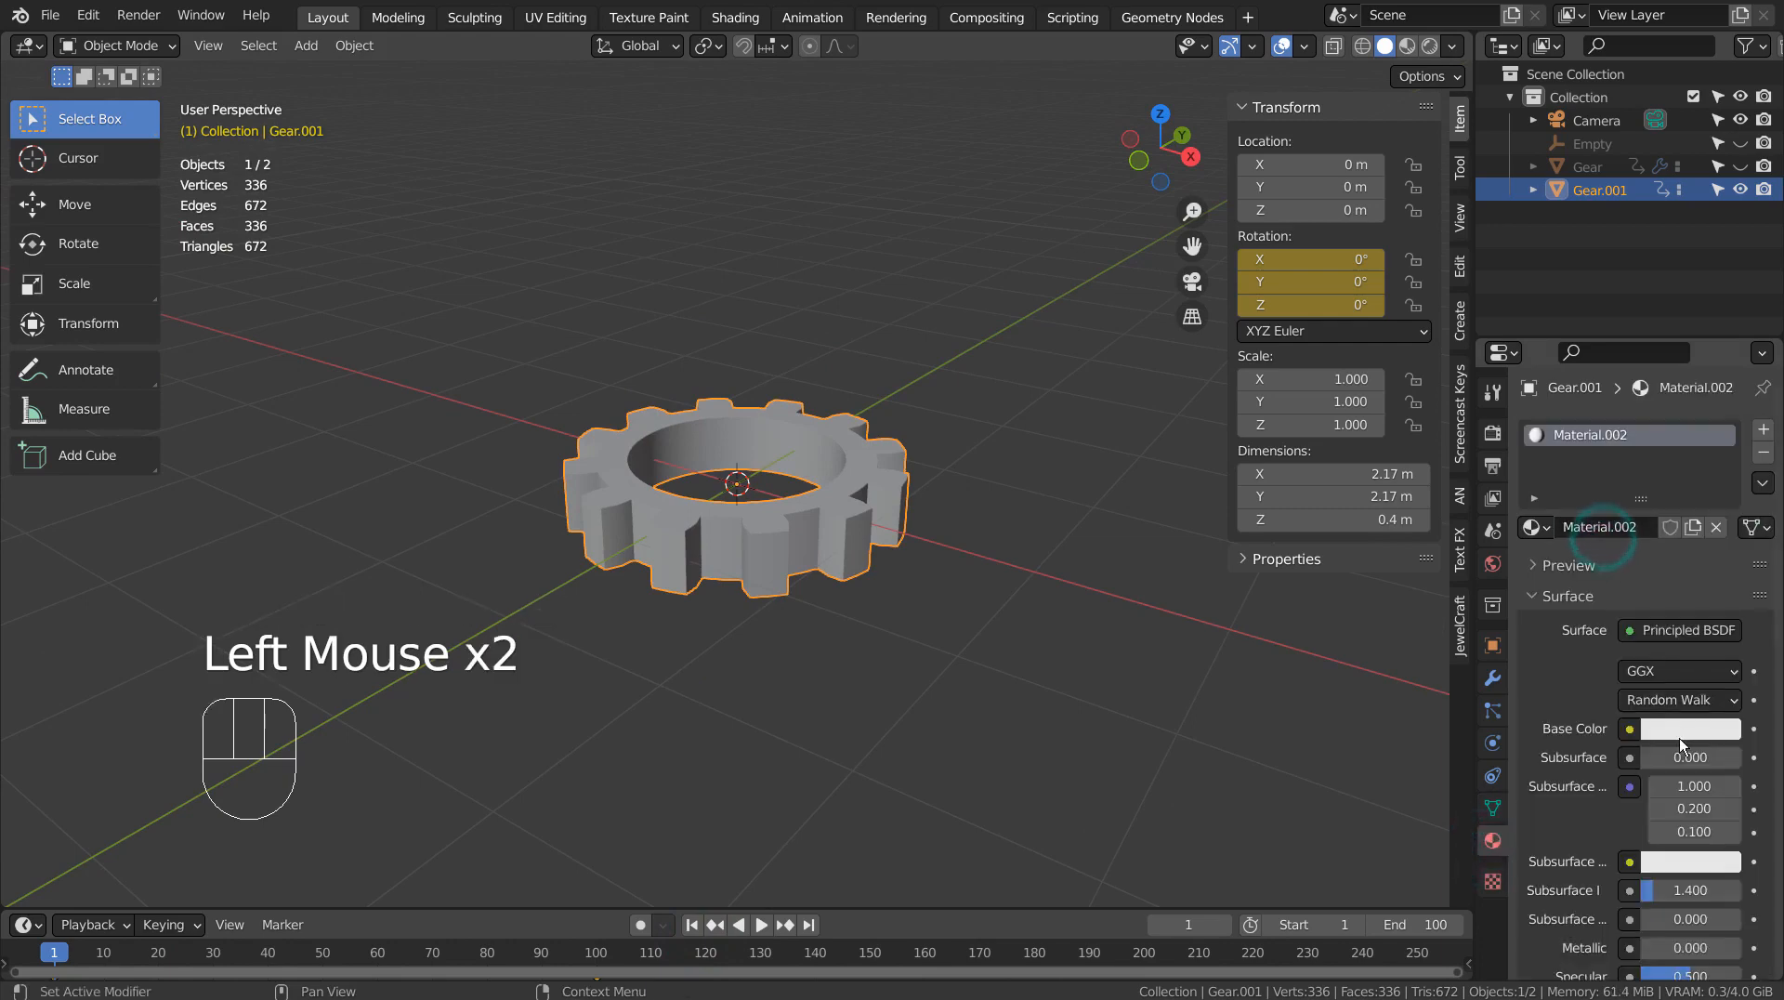
click(1681, 738)
click(1685, 730)
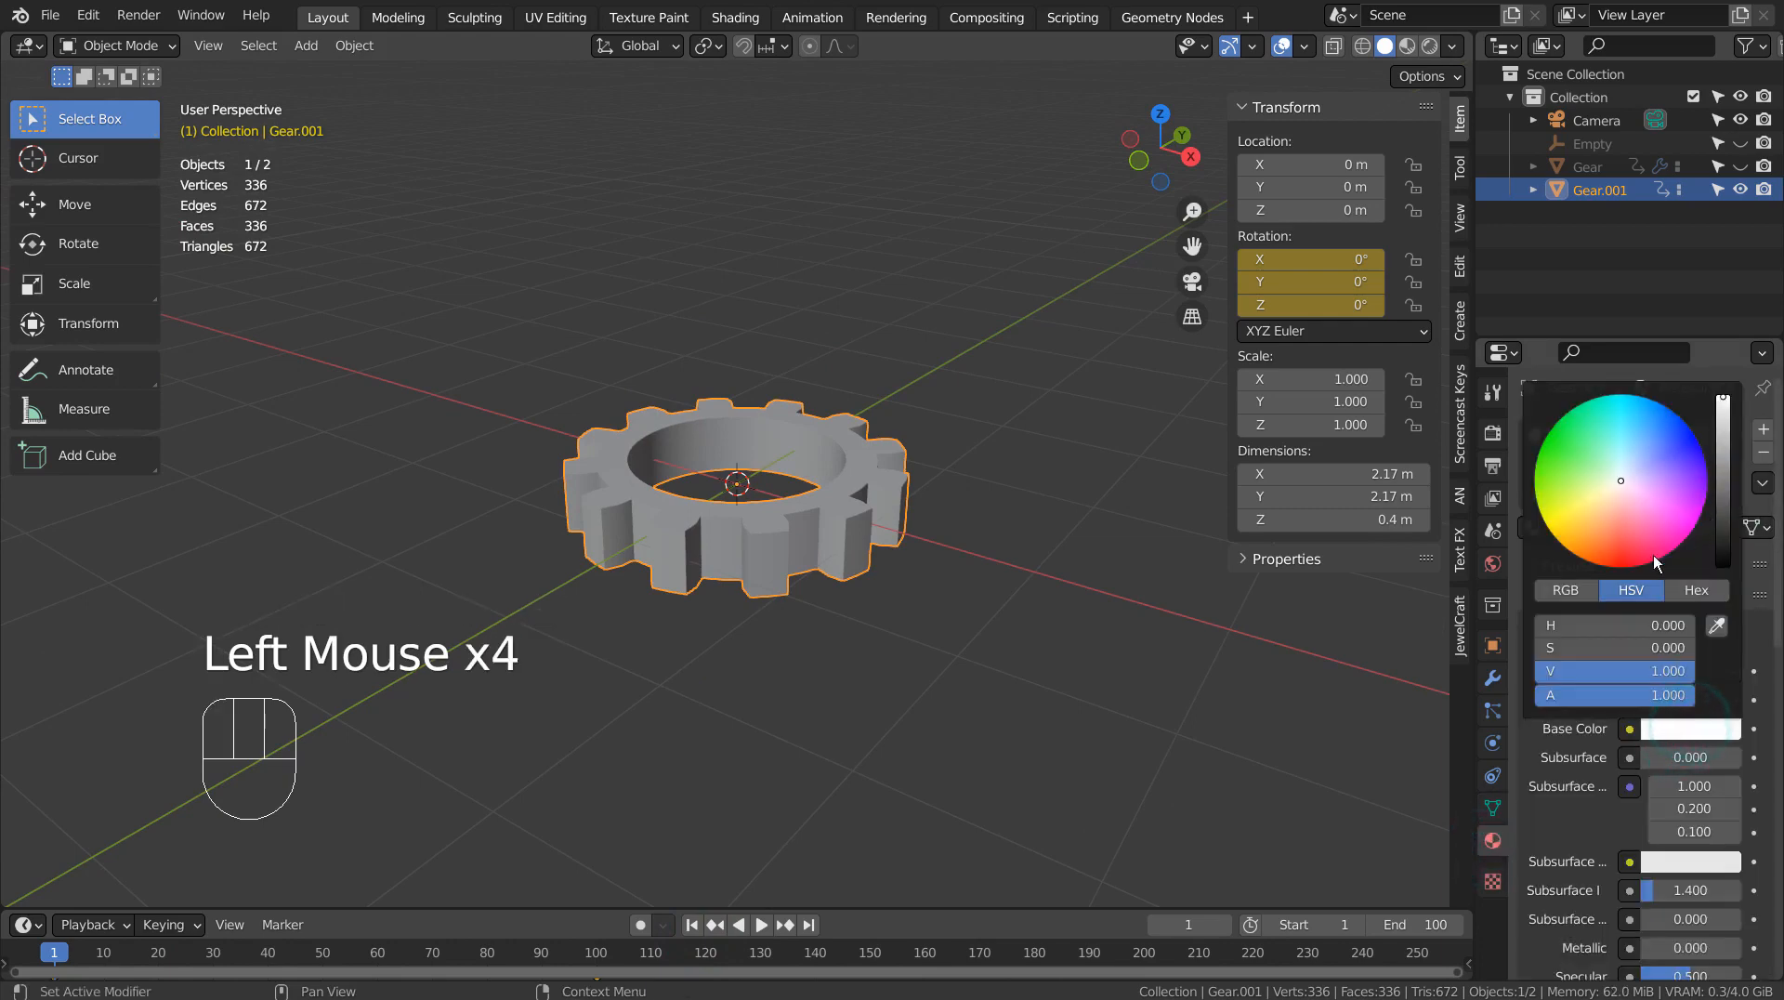
scroll(1619, 807, down, 2)
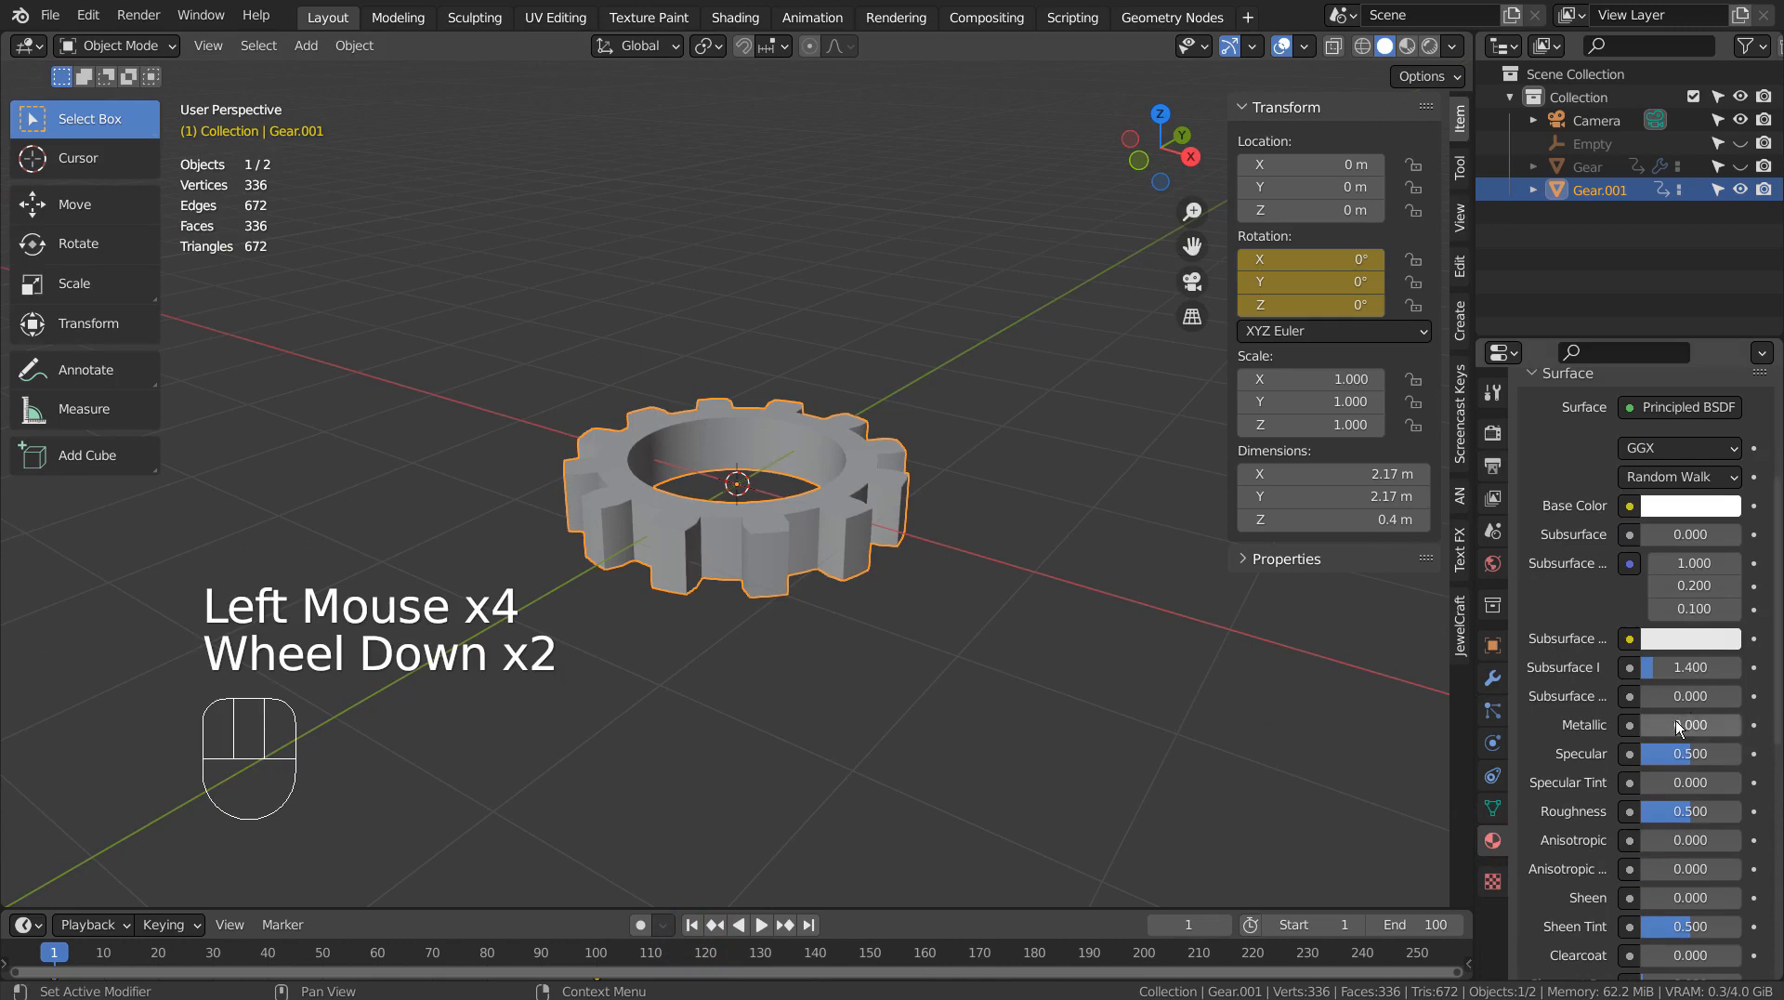
drag(1676, 721, 1716, 723)
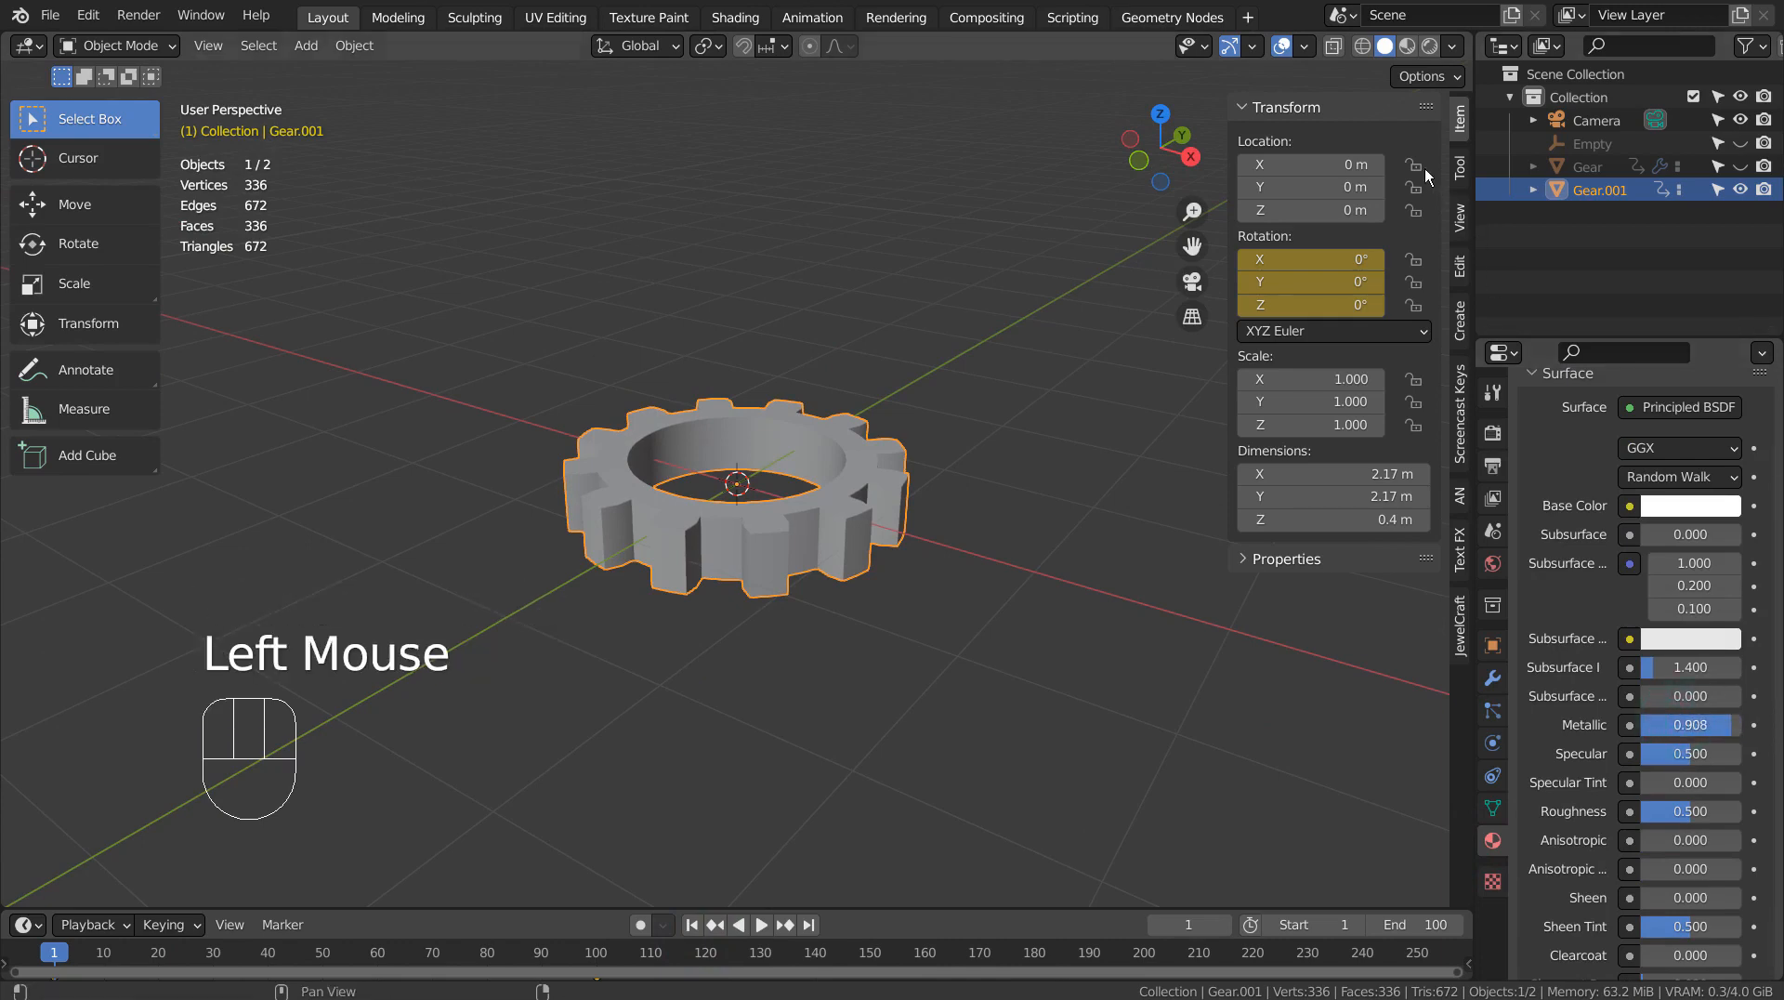
Step: Switch the viewport to Material Preview shading and lower the gear material's Roughness to about 0.307
click(1407, 45)
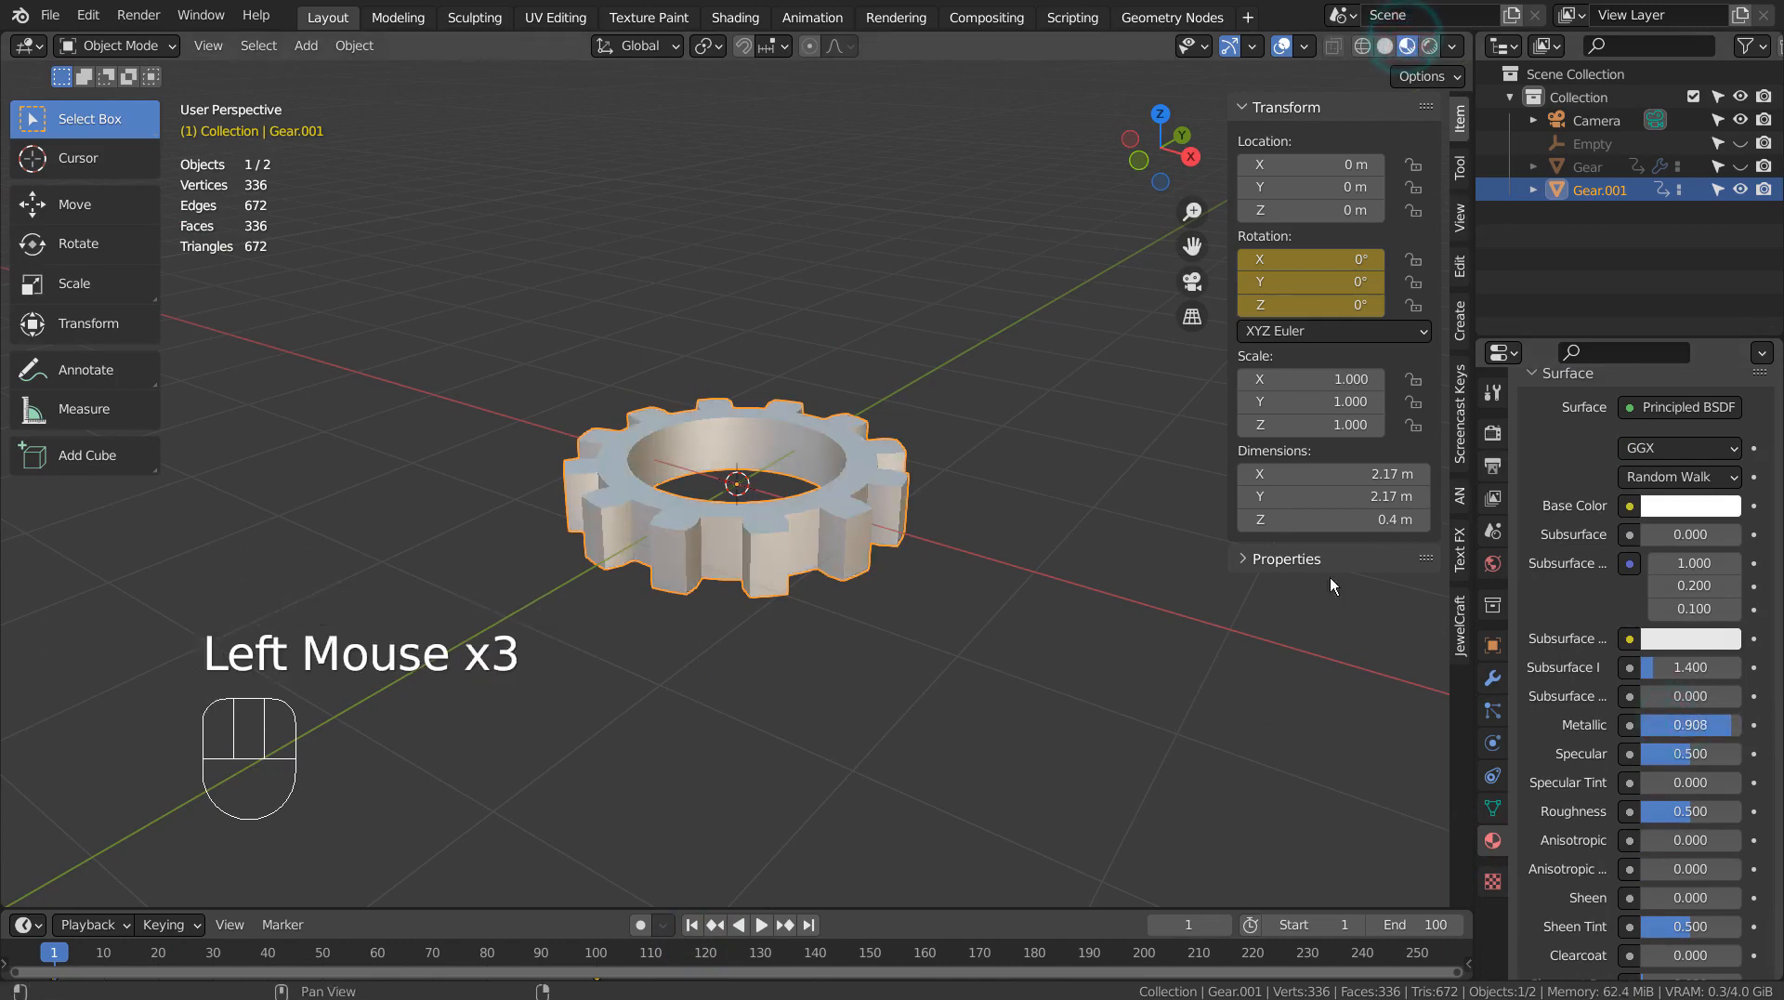
drag(1685, 809, 1666, 810)
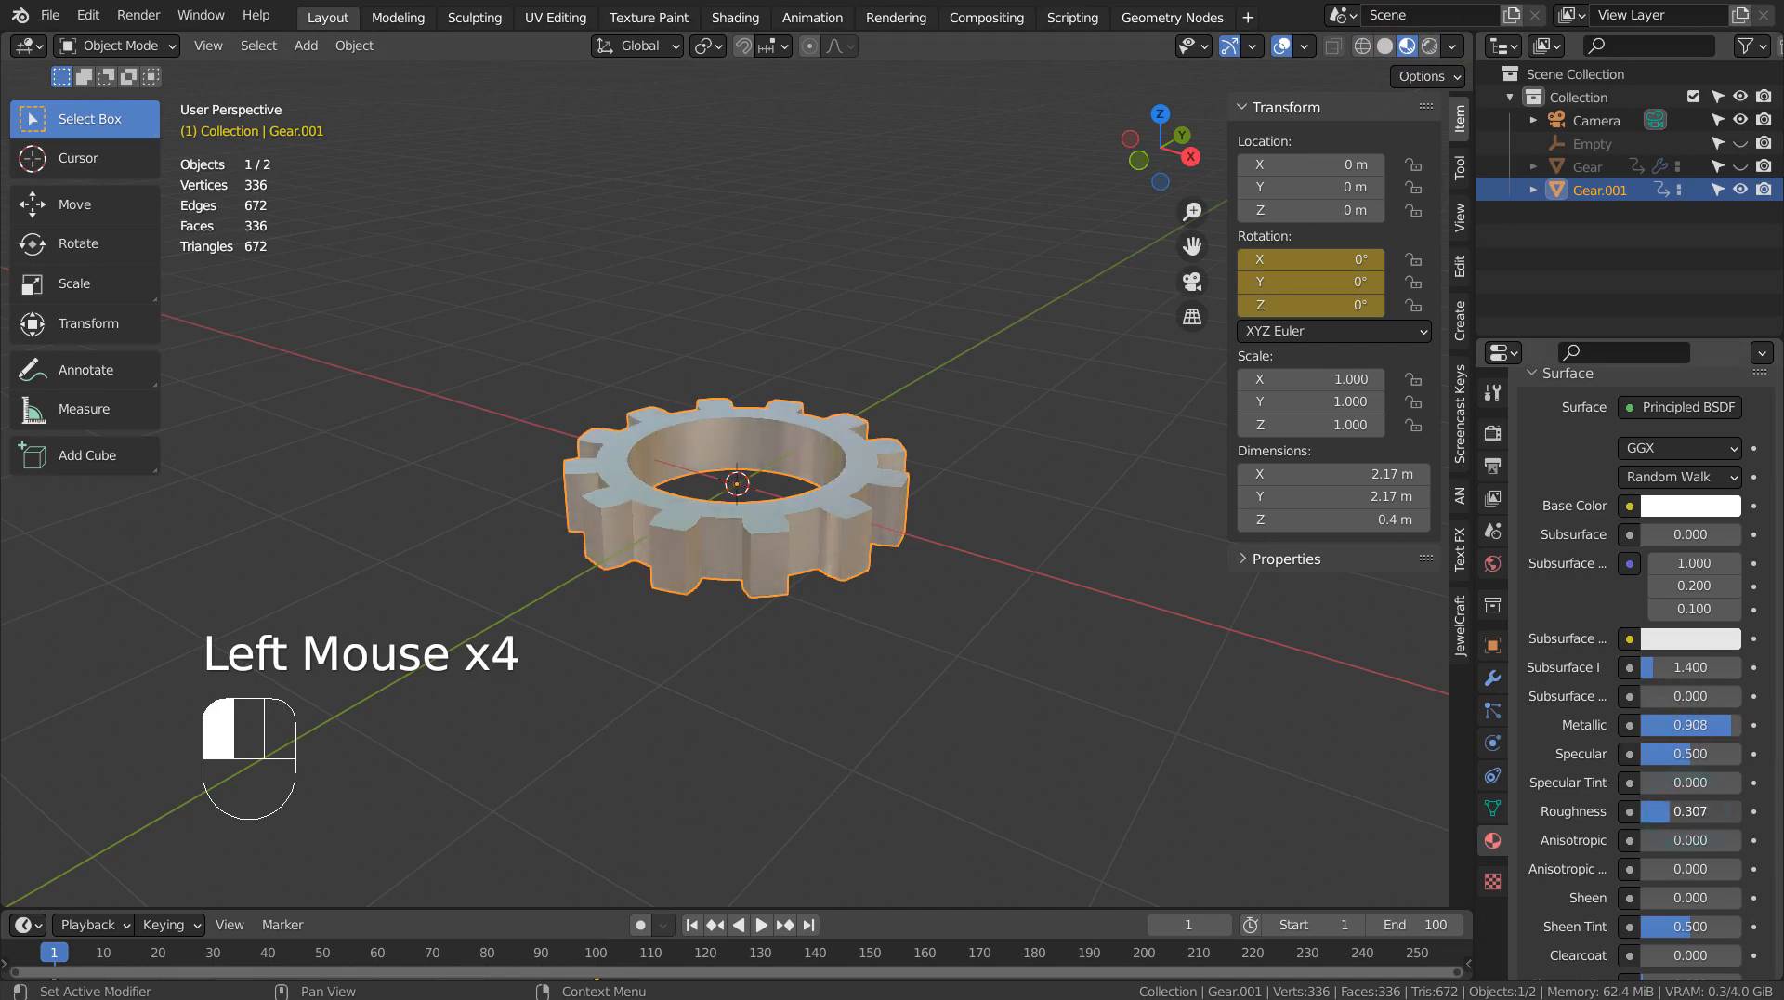
mouse_move(922, 489)
middle_down()
mouse_move(1002, 613)
mouse_move(1050, 427)
mouse_move(961, 586)
mouse_move(967, 549)
middle_up()
scroll(1002, 613, up, 2)
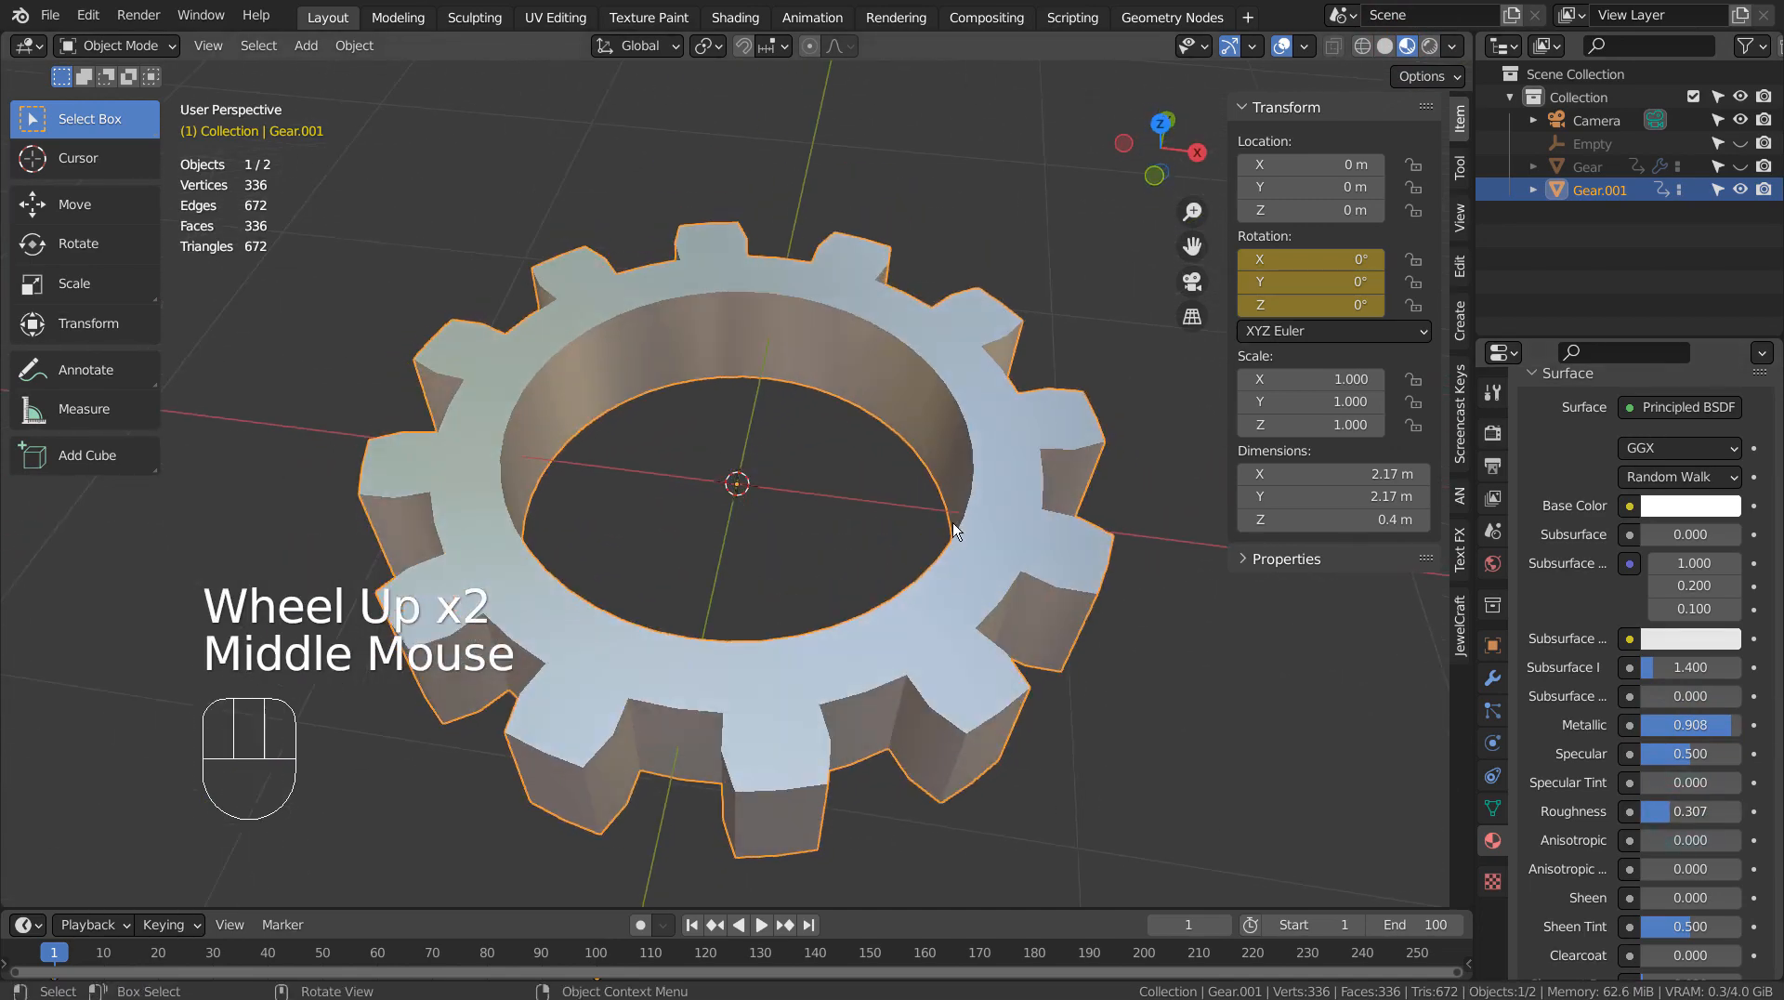
Step: Add a Simple Deform modifier to the gear
scroll(1013, 614, down, 2)
click(1493, 682)
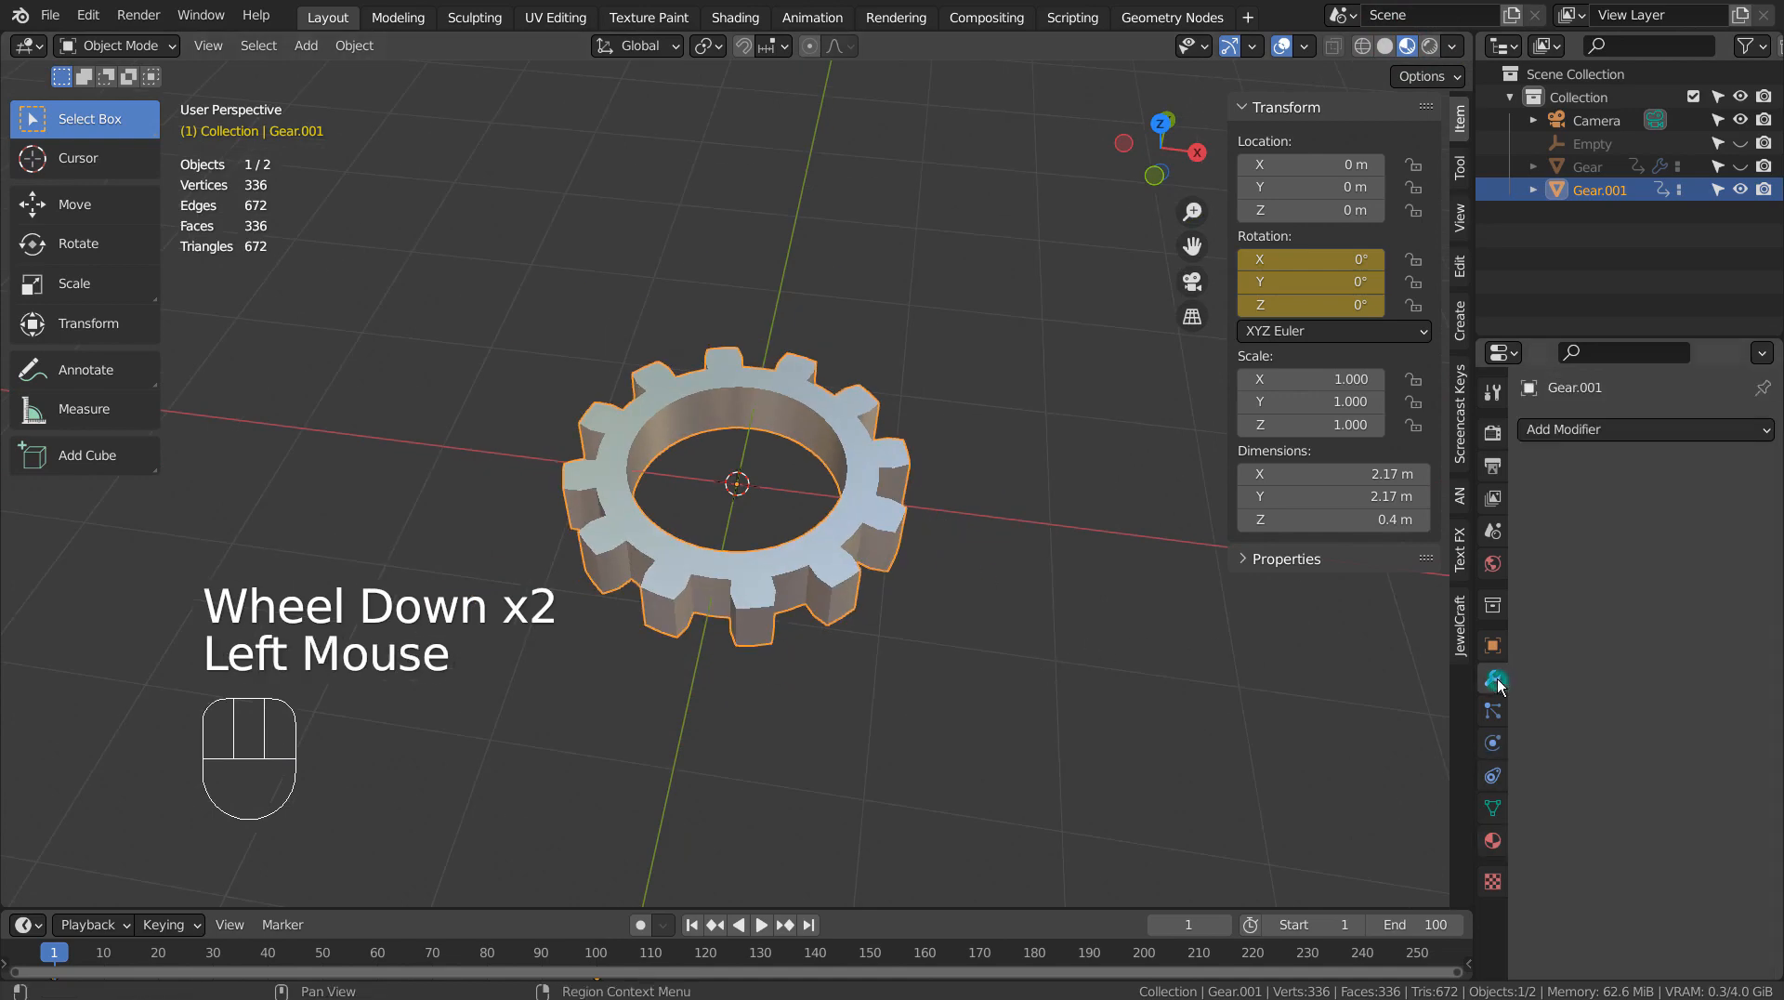
click(1631, 431)
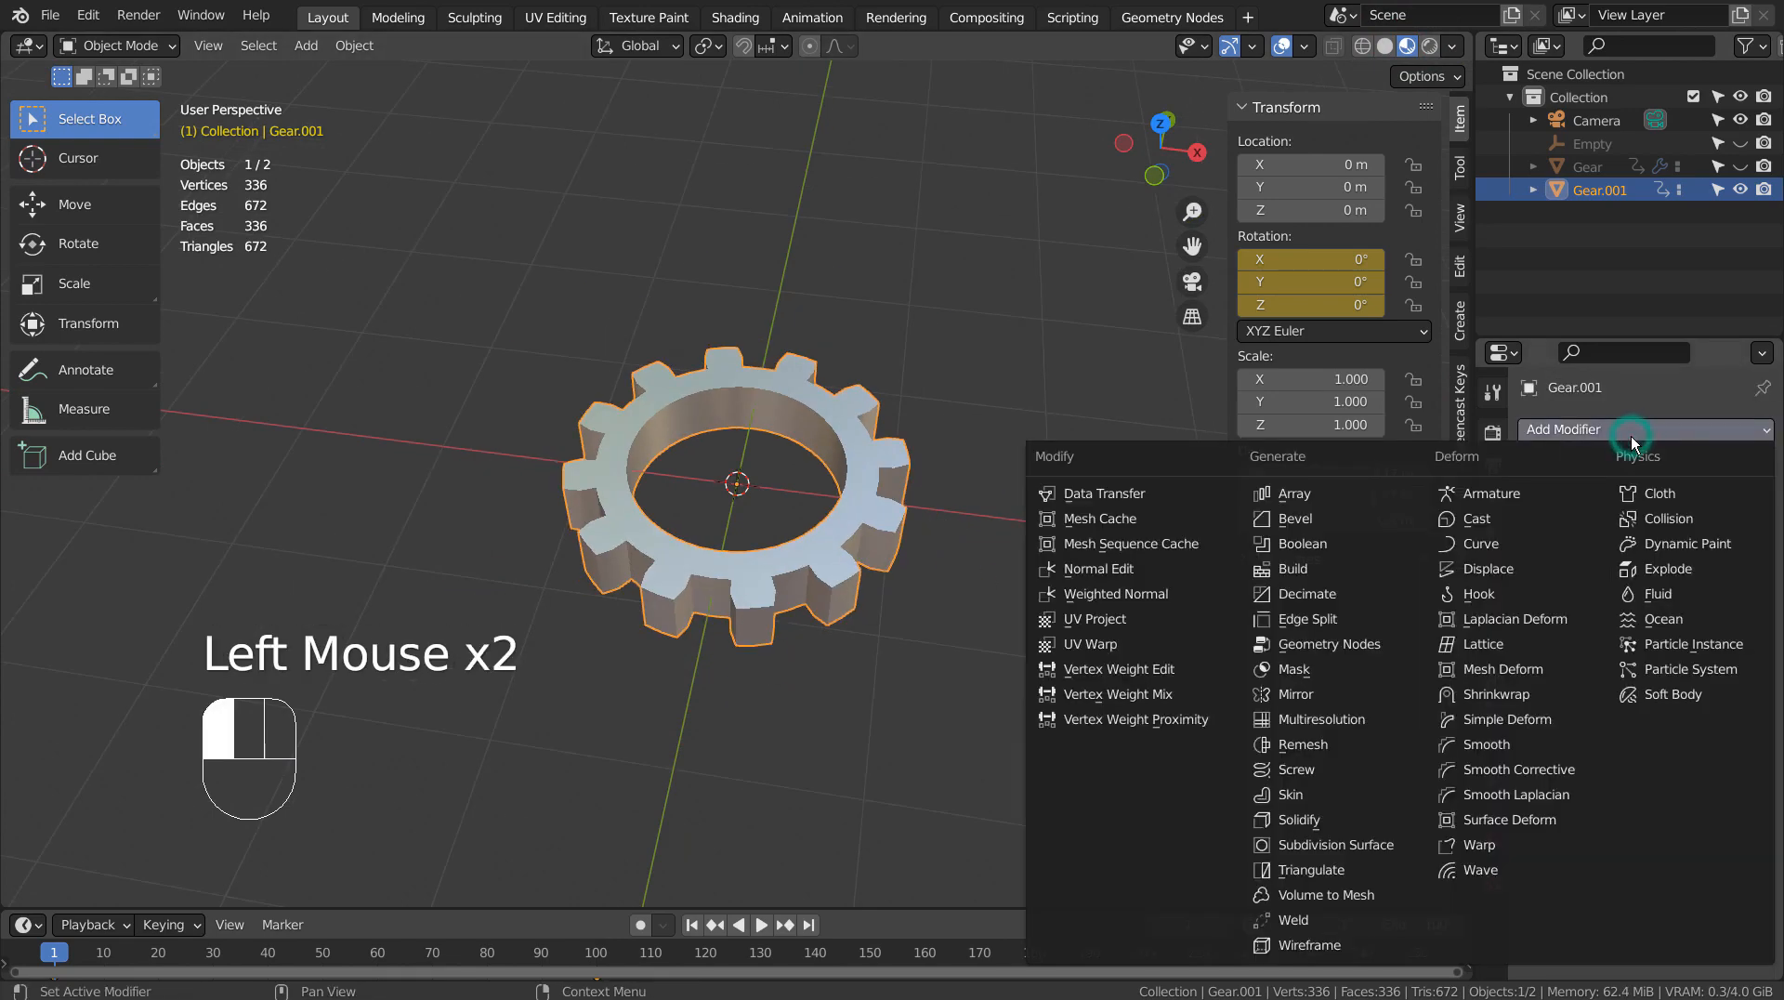
click(1543, 721)
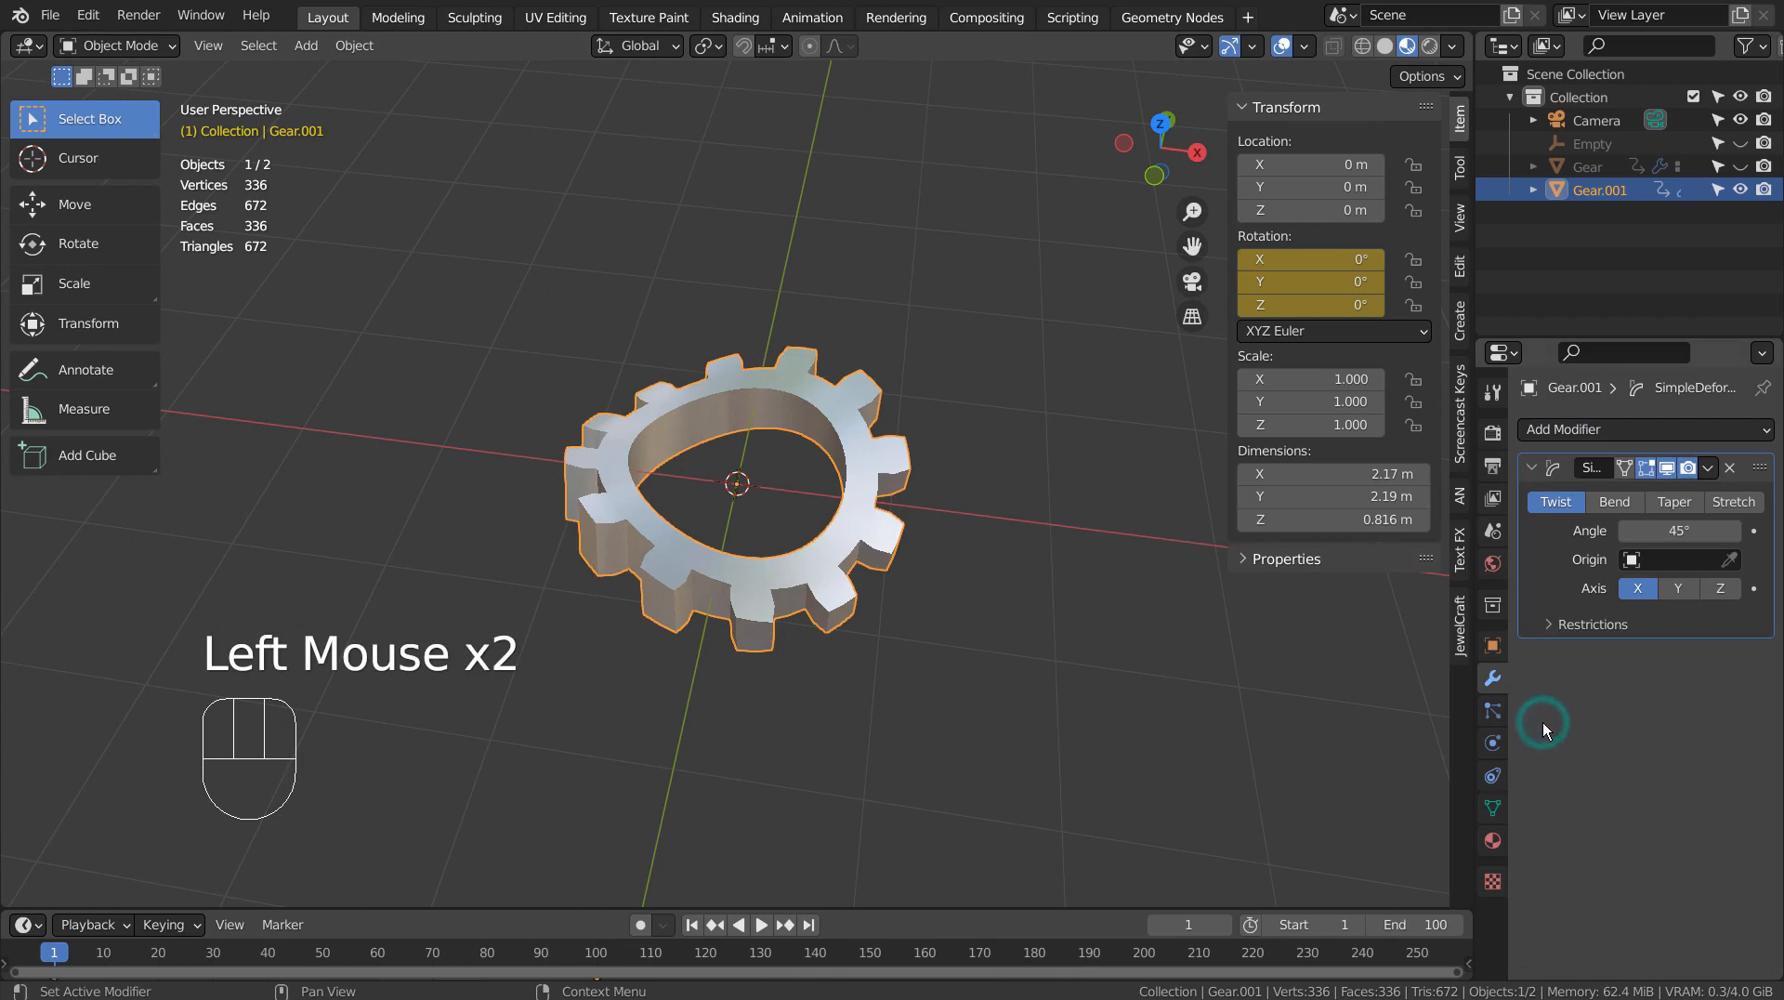
Step: Play the animation while setting the Simple Deform Twist angle to 210°, and return to frame 1
click(764, 925)
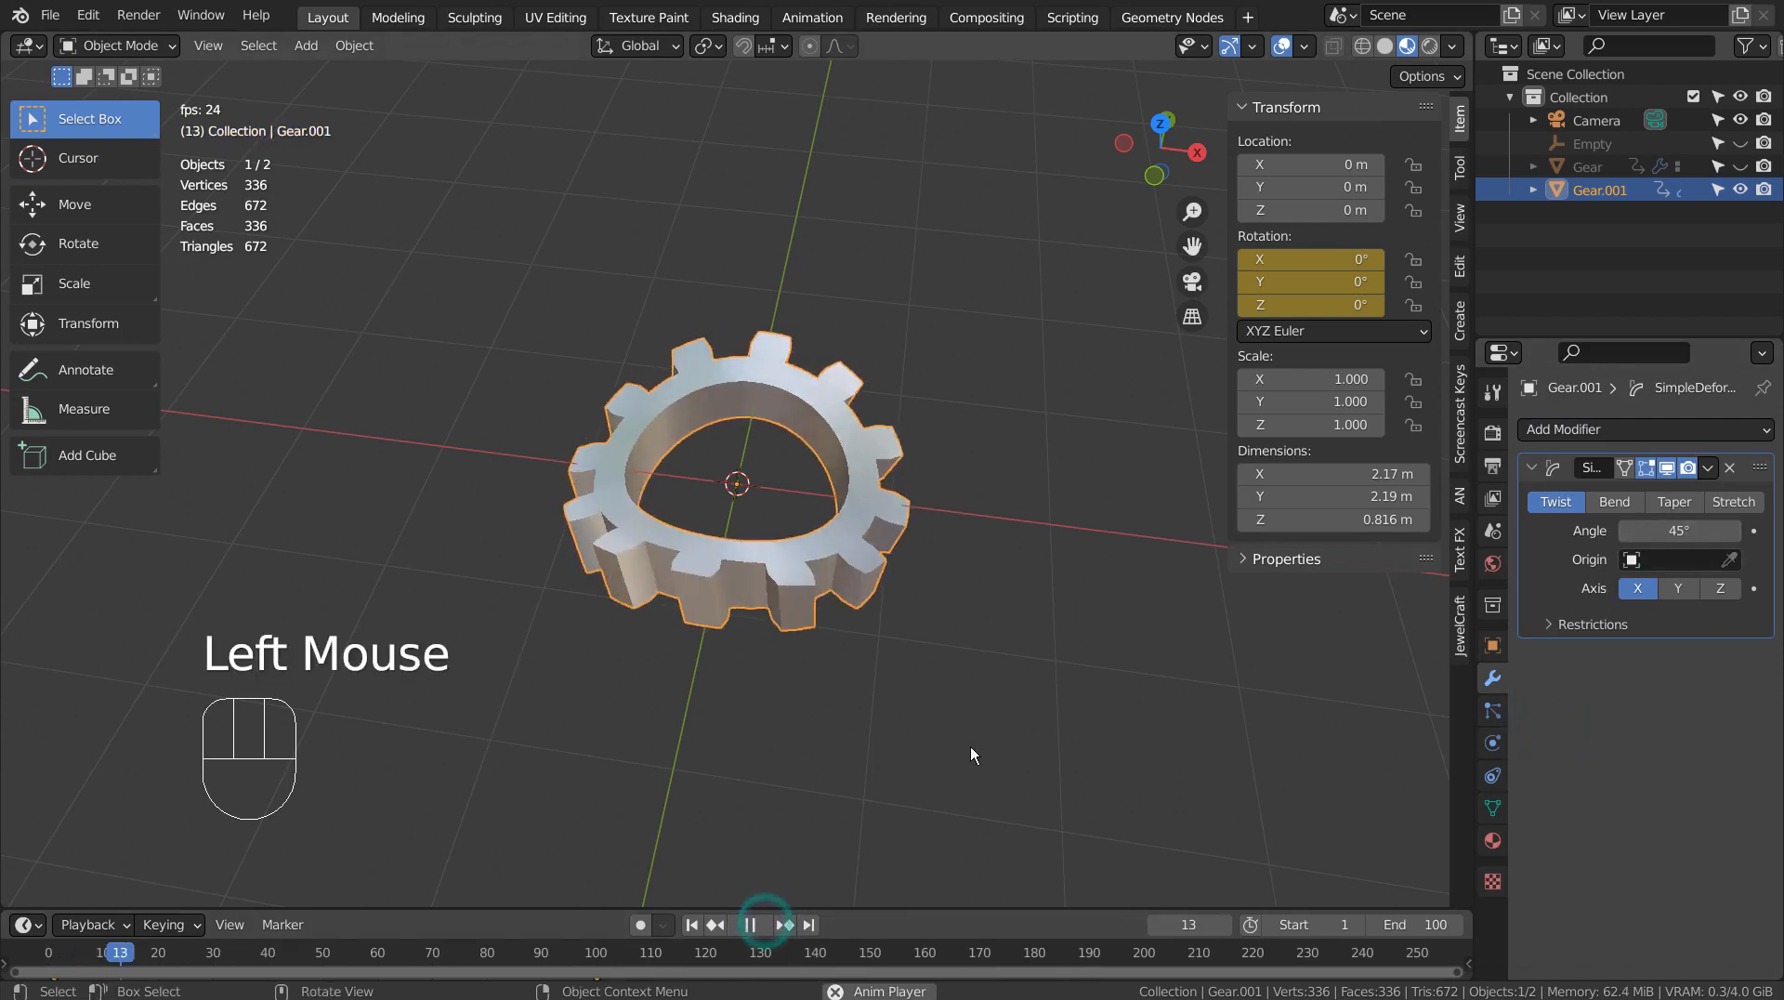
scroll(973, 712, up, 3)
middle_drag(964, 723, 1001, 598)
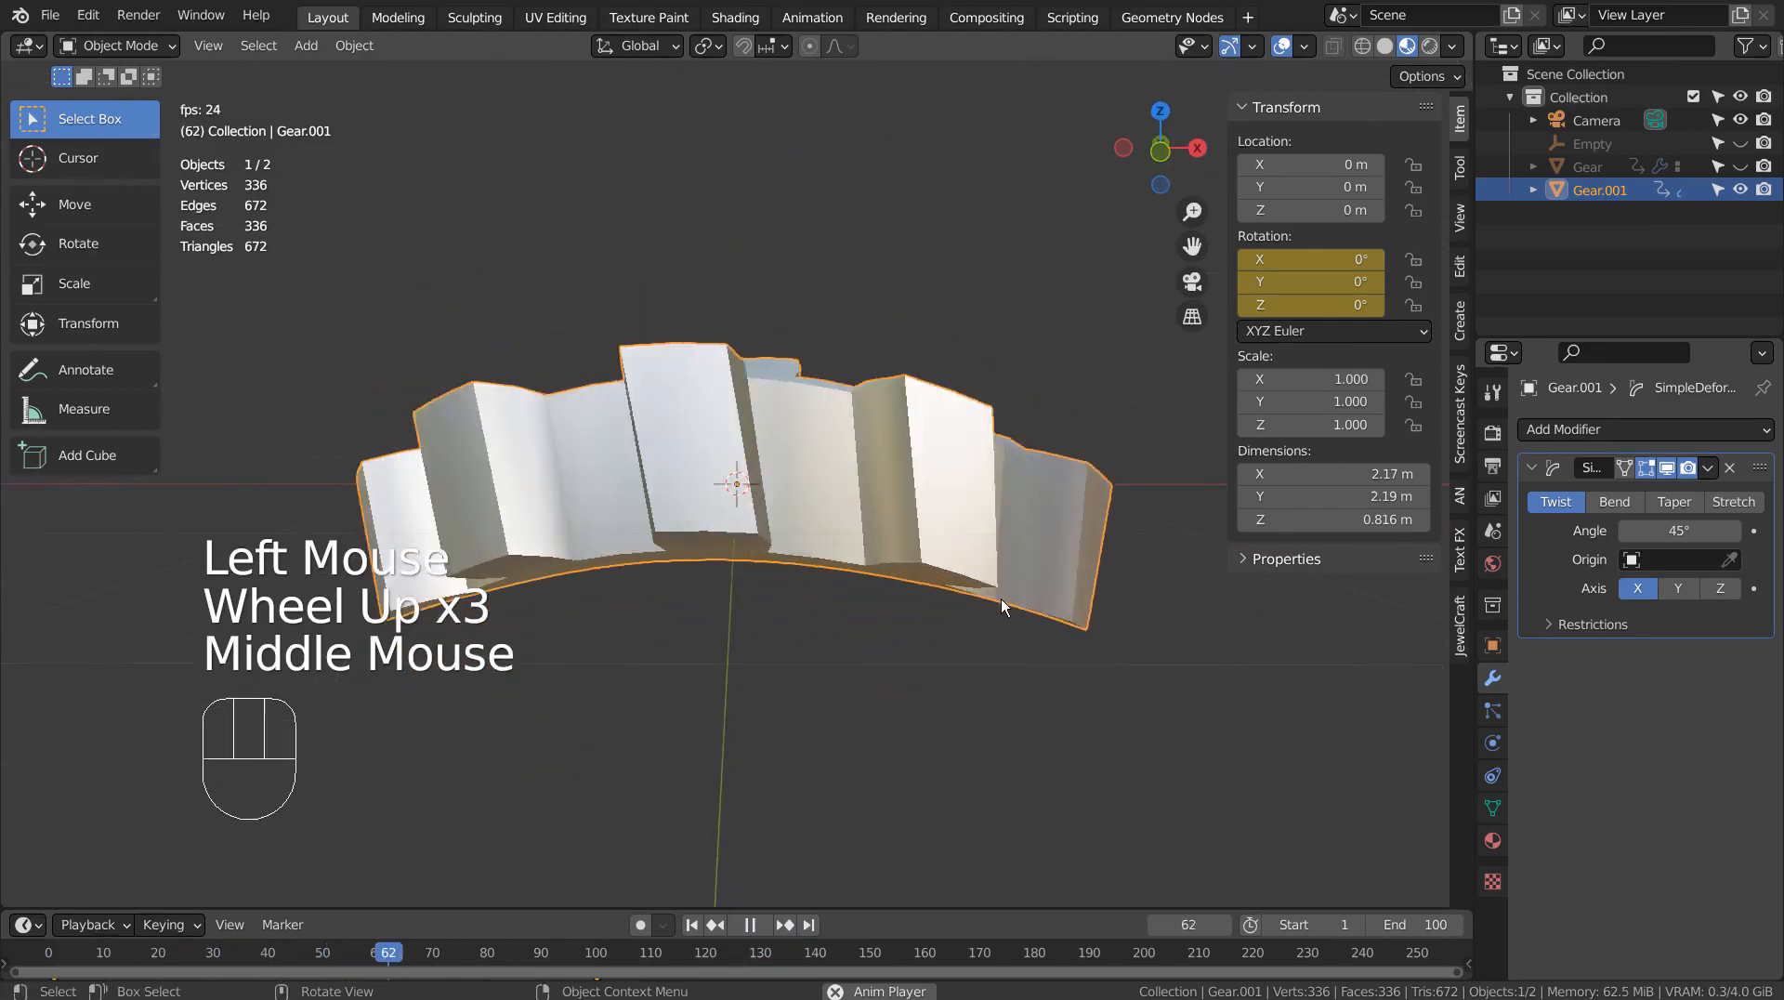
drag(1683, 530, 1729, 531)
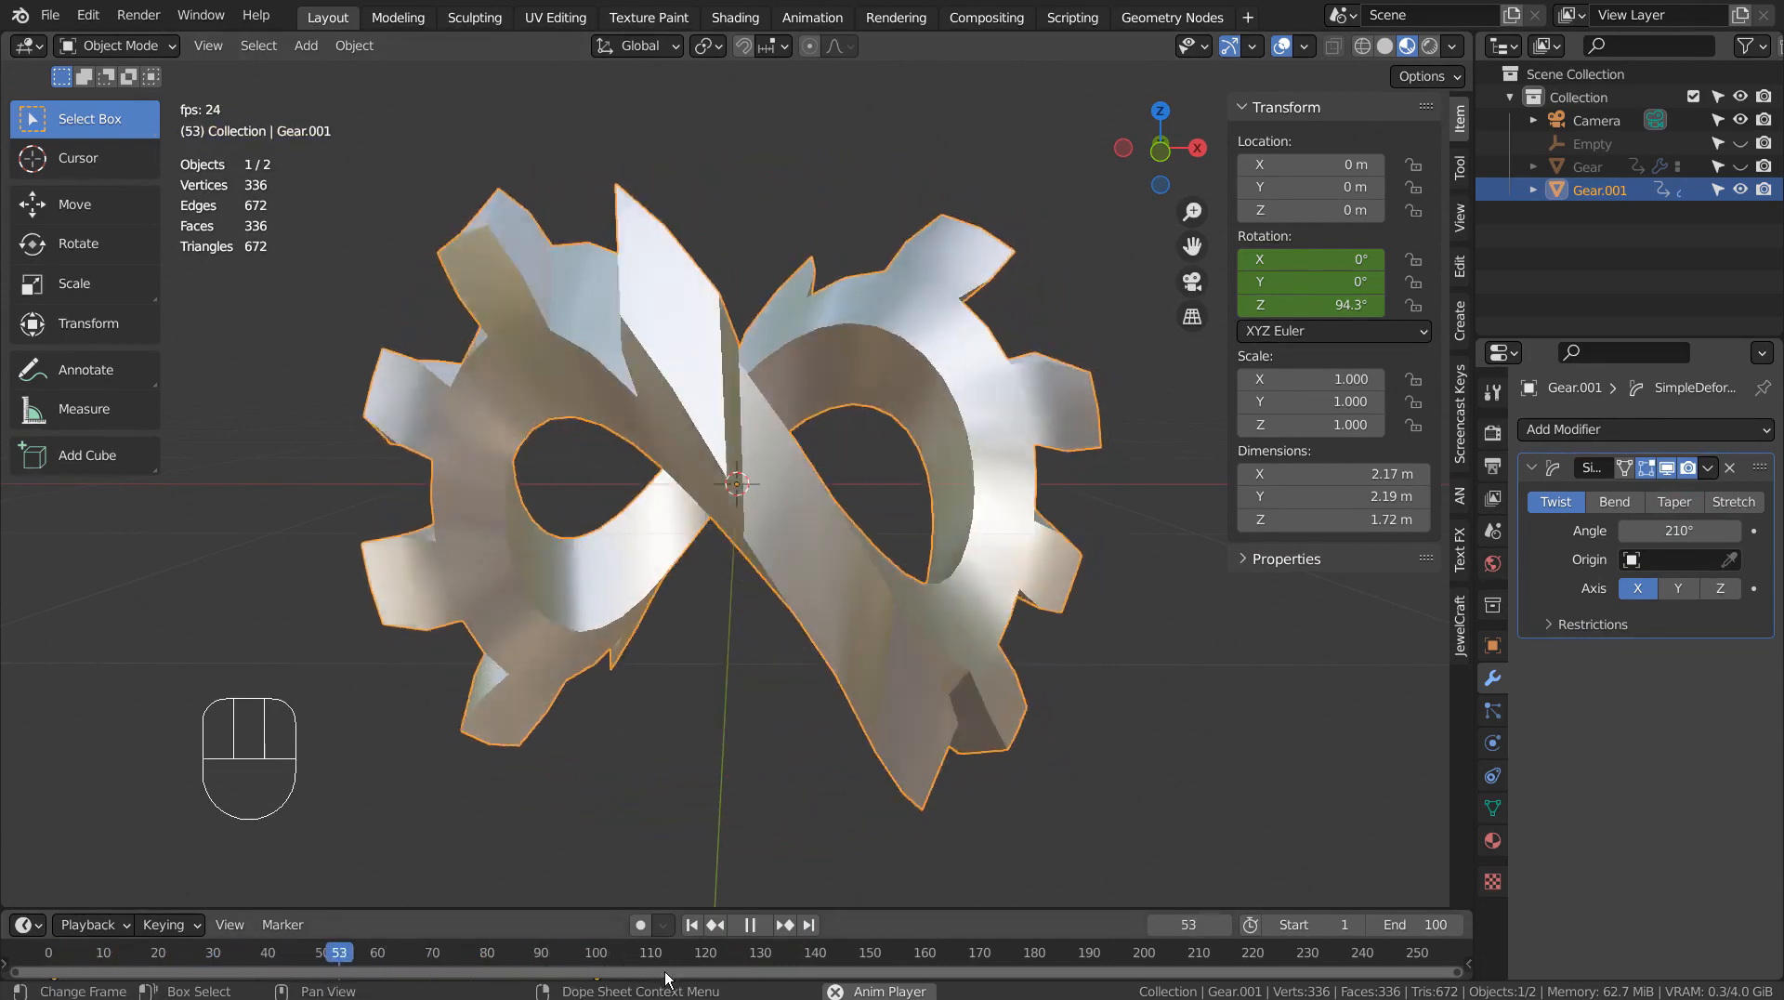
click(755, 925)
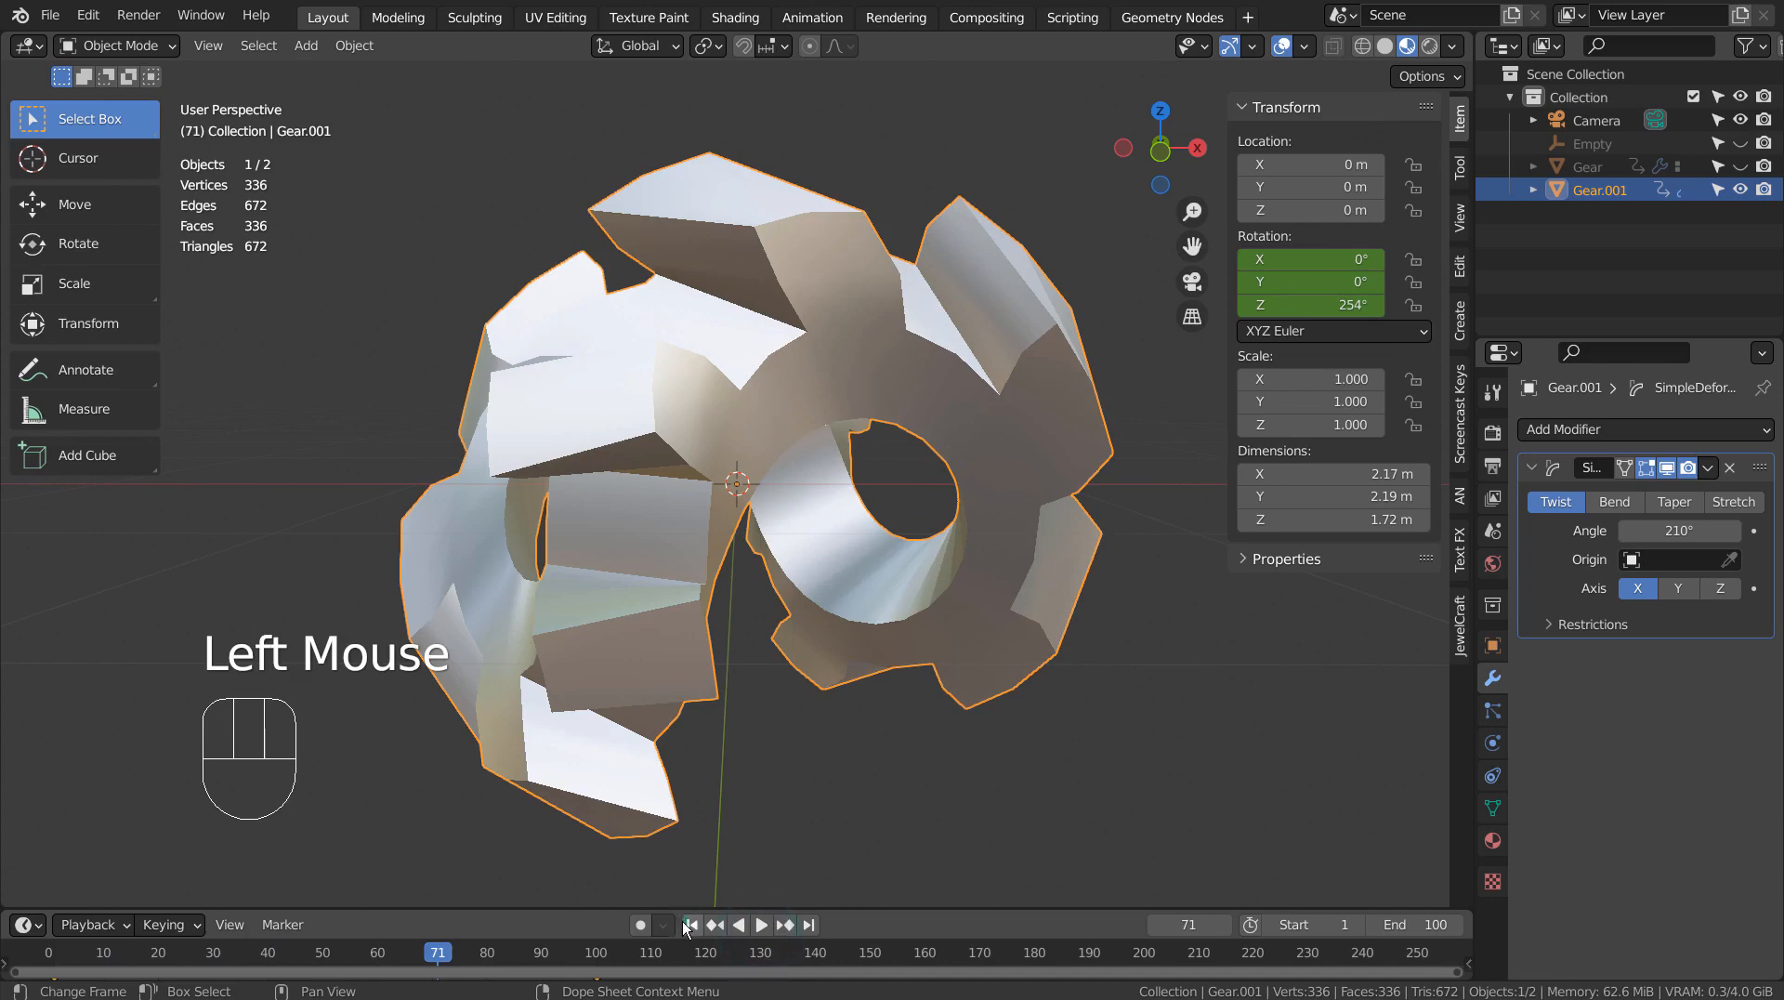
click(689, 924)
scroll(900, 561, down, 2)
middle_drag(901, 561, 896, 669)
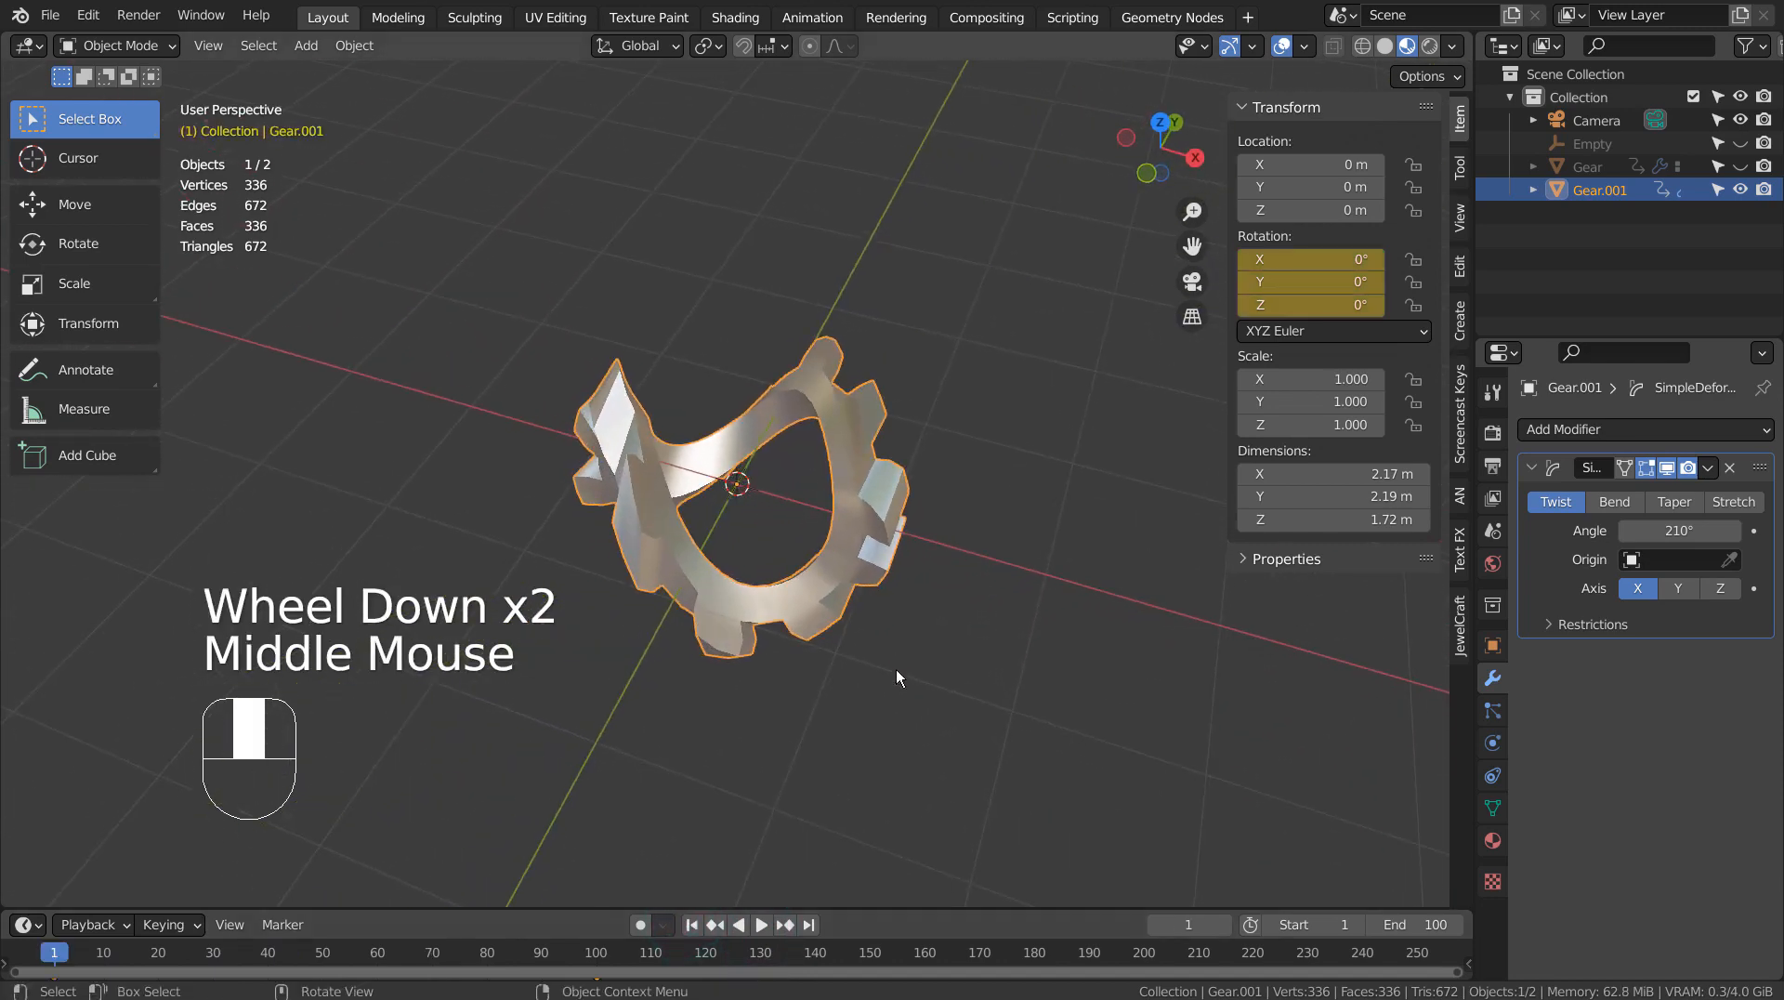
Step: Try the twist on the Y and Z axes during playback, set it back to X and stop the animation
click(764, 924)
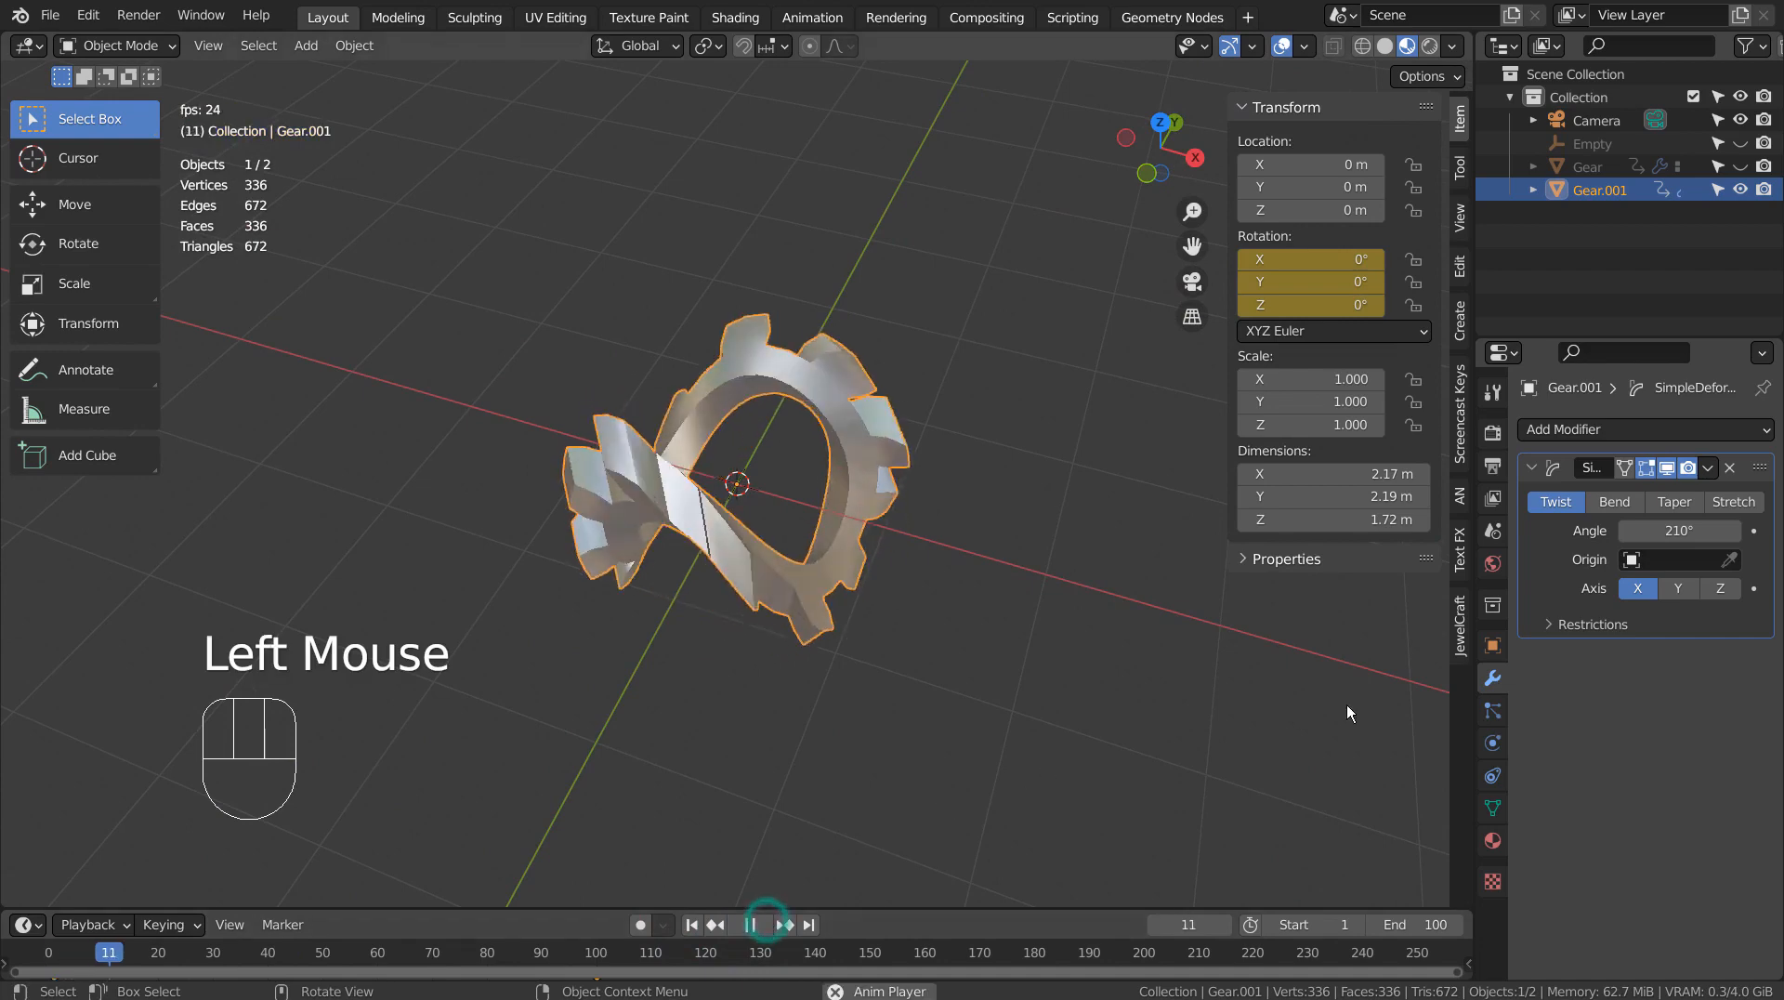
click(1691, 589)
click(1733, 592)
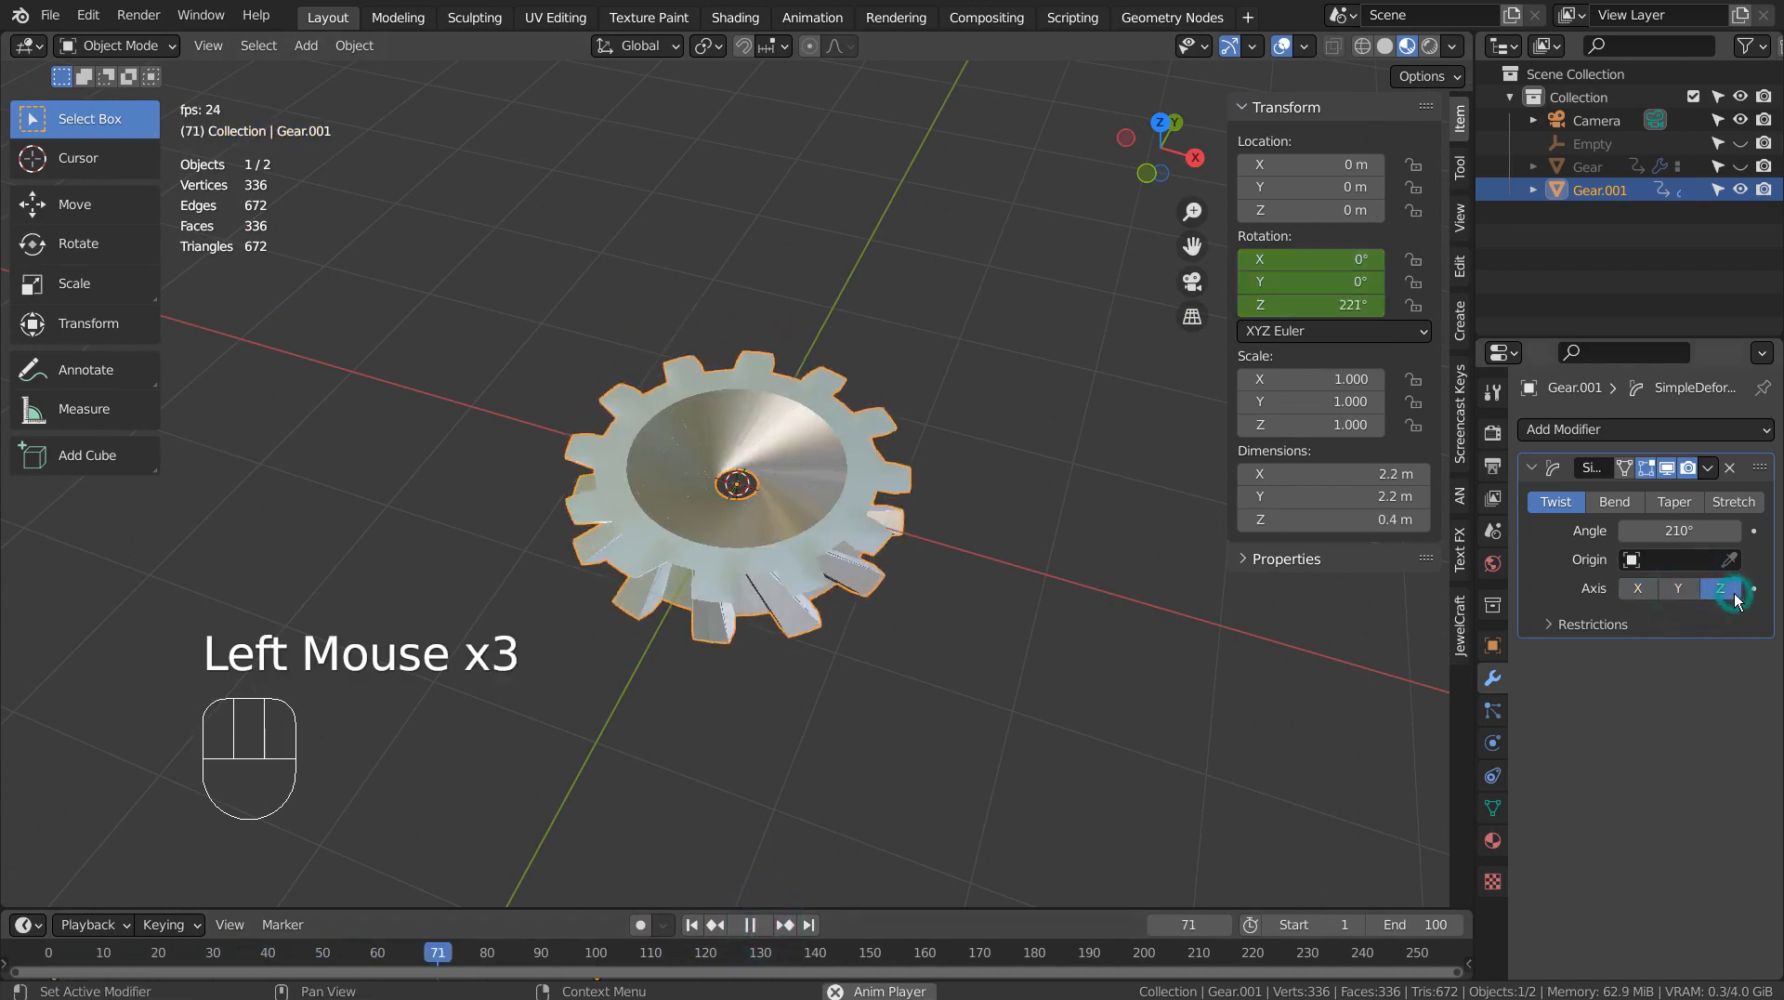
scroll(1096, 636, up, 2)
middle_drag(914, 771, 928, 602)
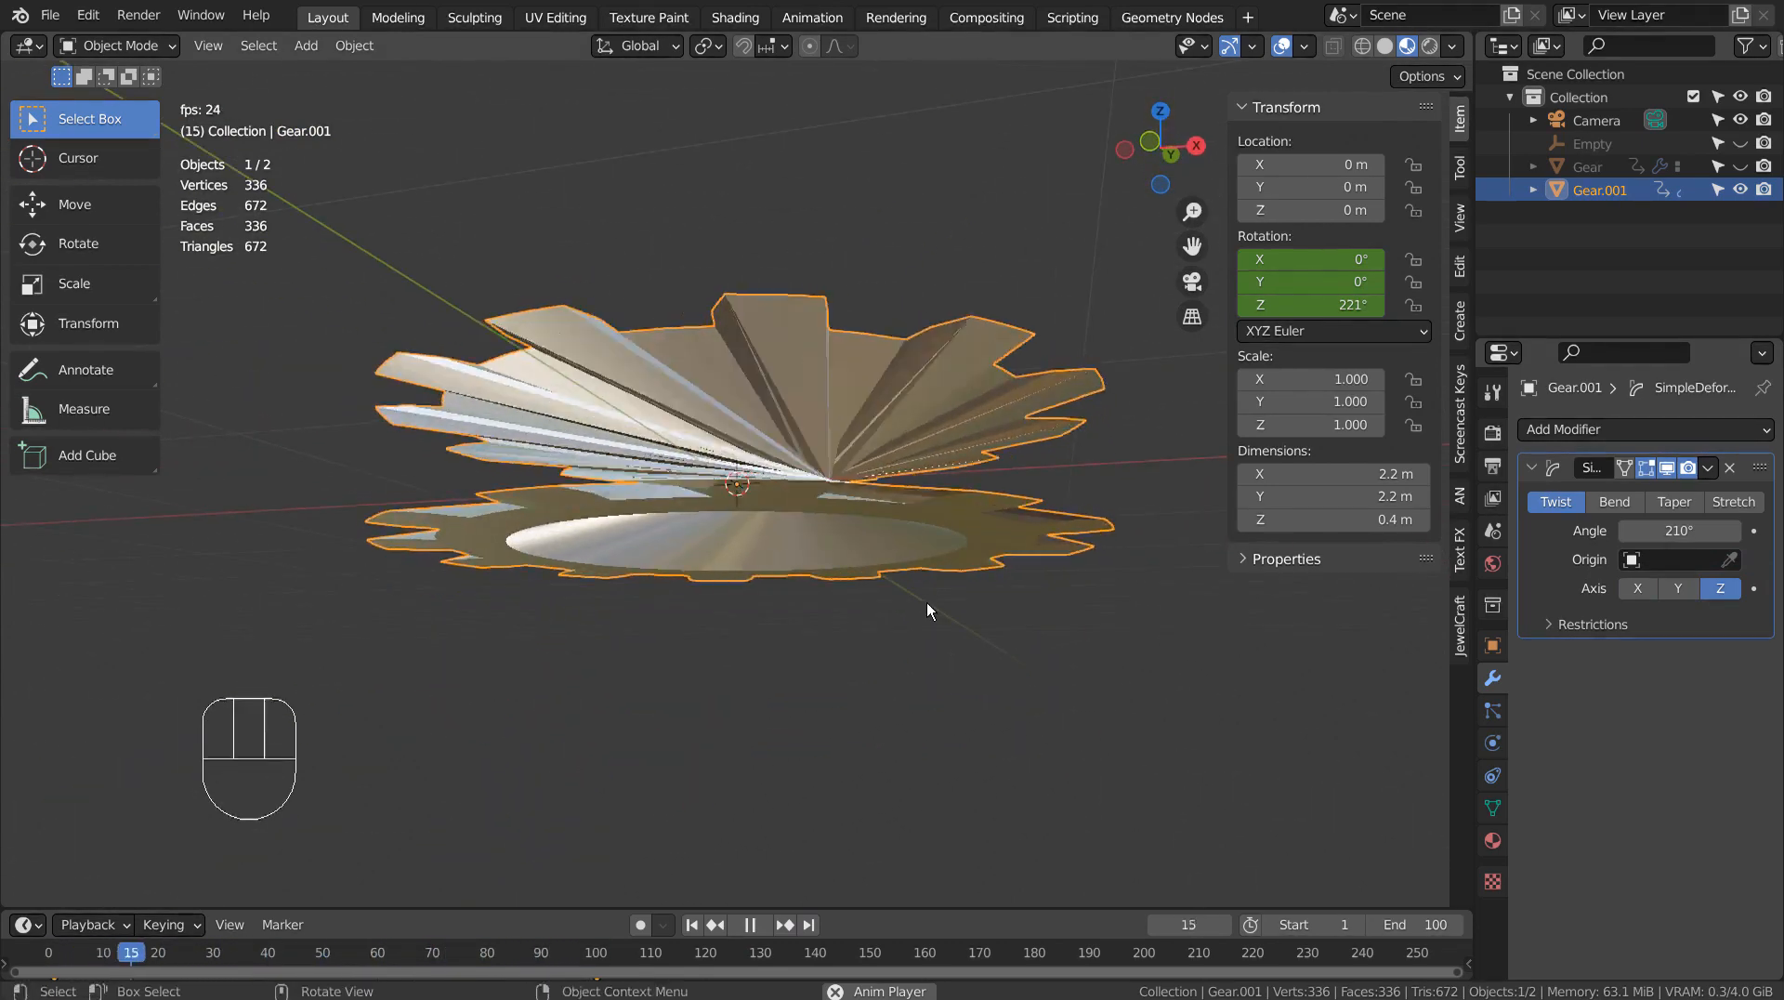
middle_drag(1082, 571, 1075, 641)
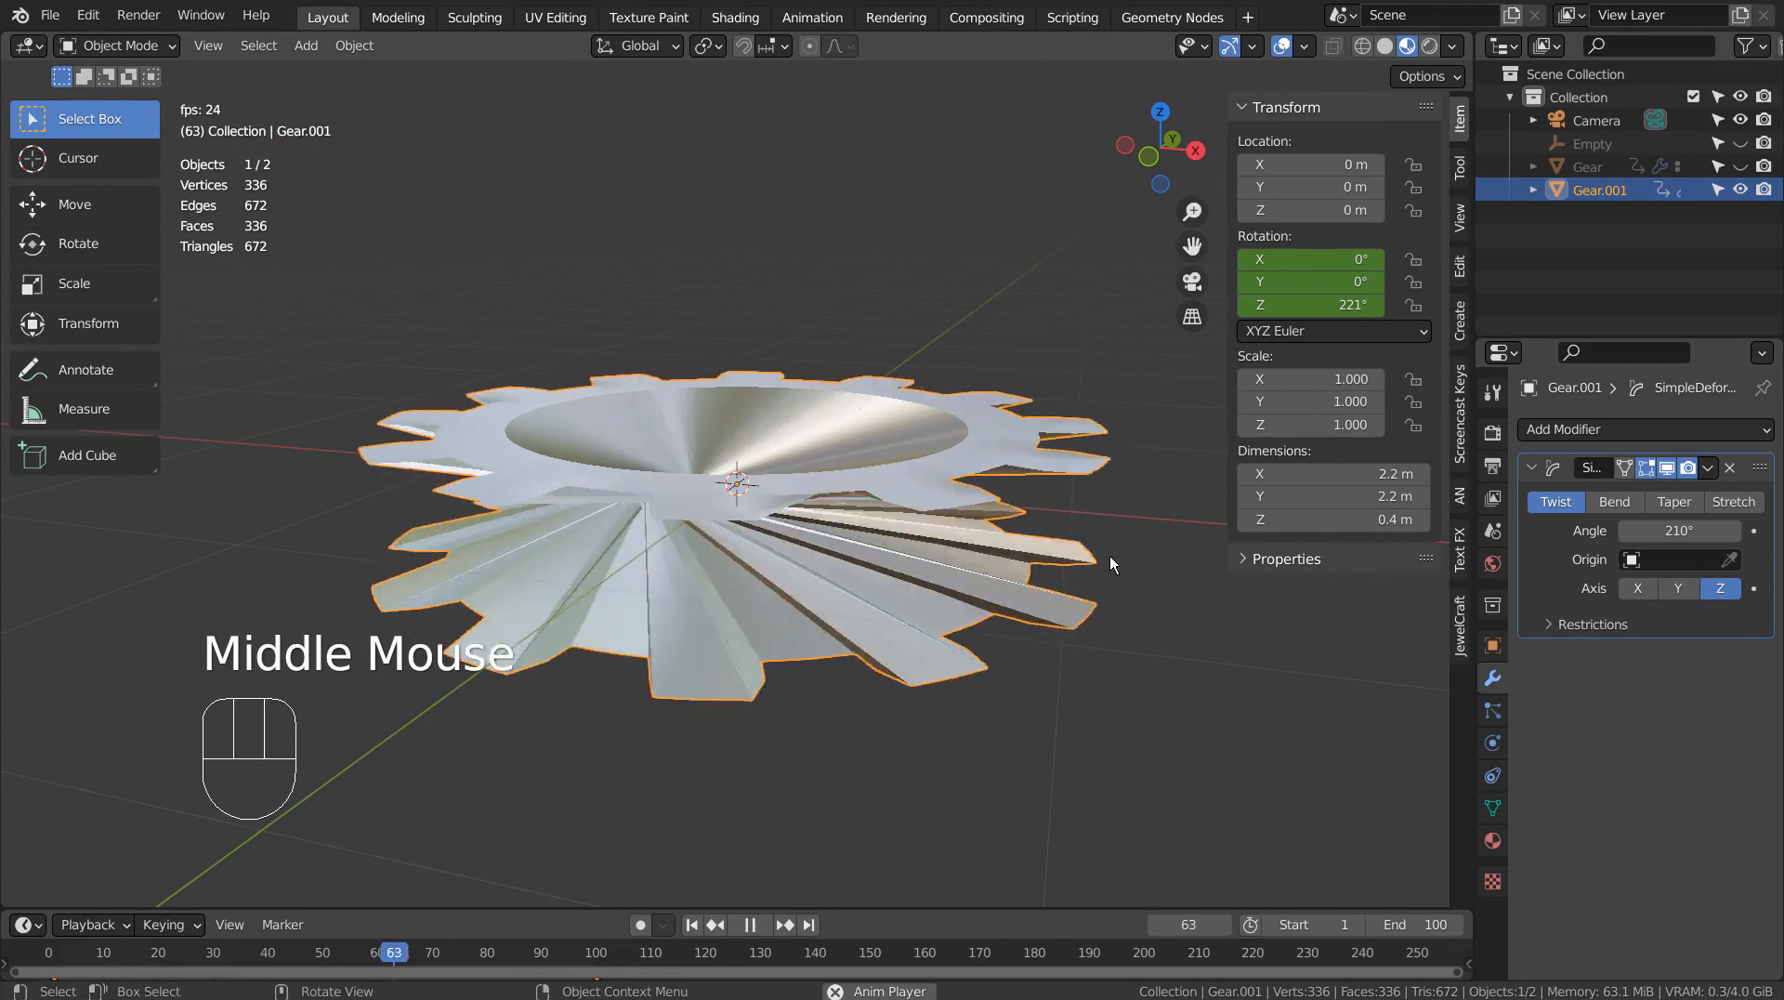
click(1638, 589)
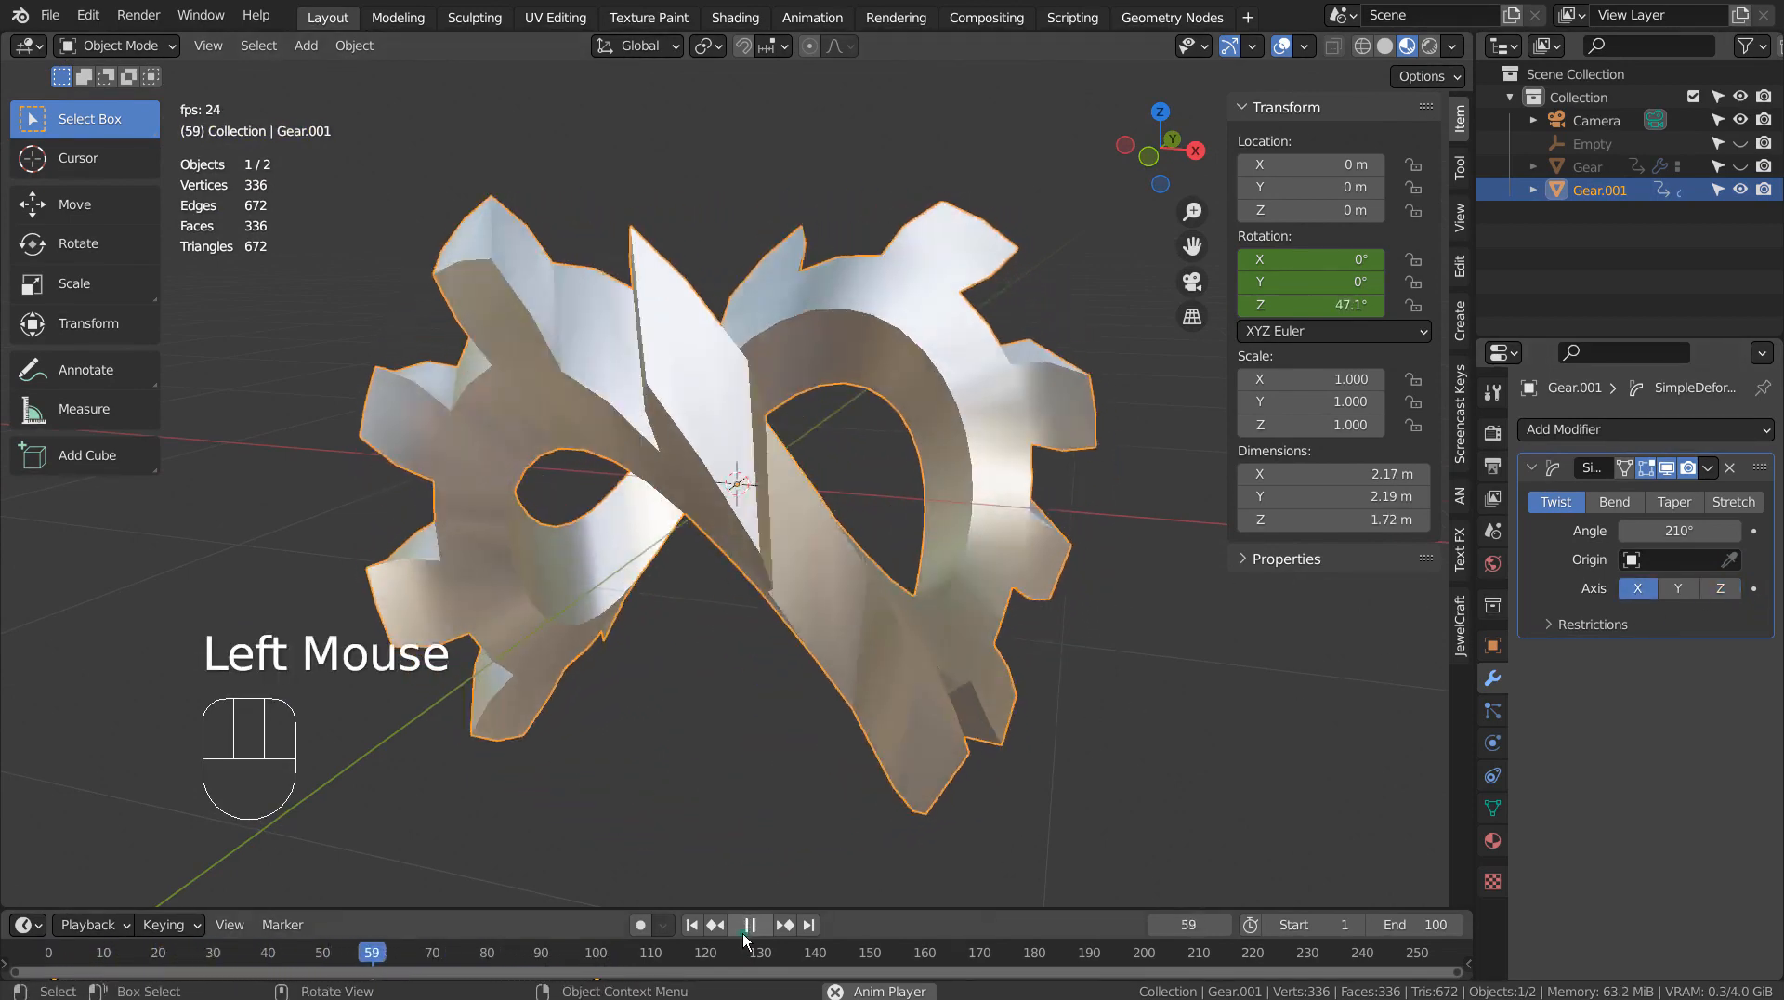
double_click(744, 931)
Step: Add a Plain Axes empty at the world origin and assign it as the Origin of the gear's Simple Deform modifier
key(shift+a)
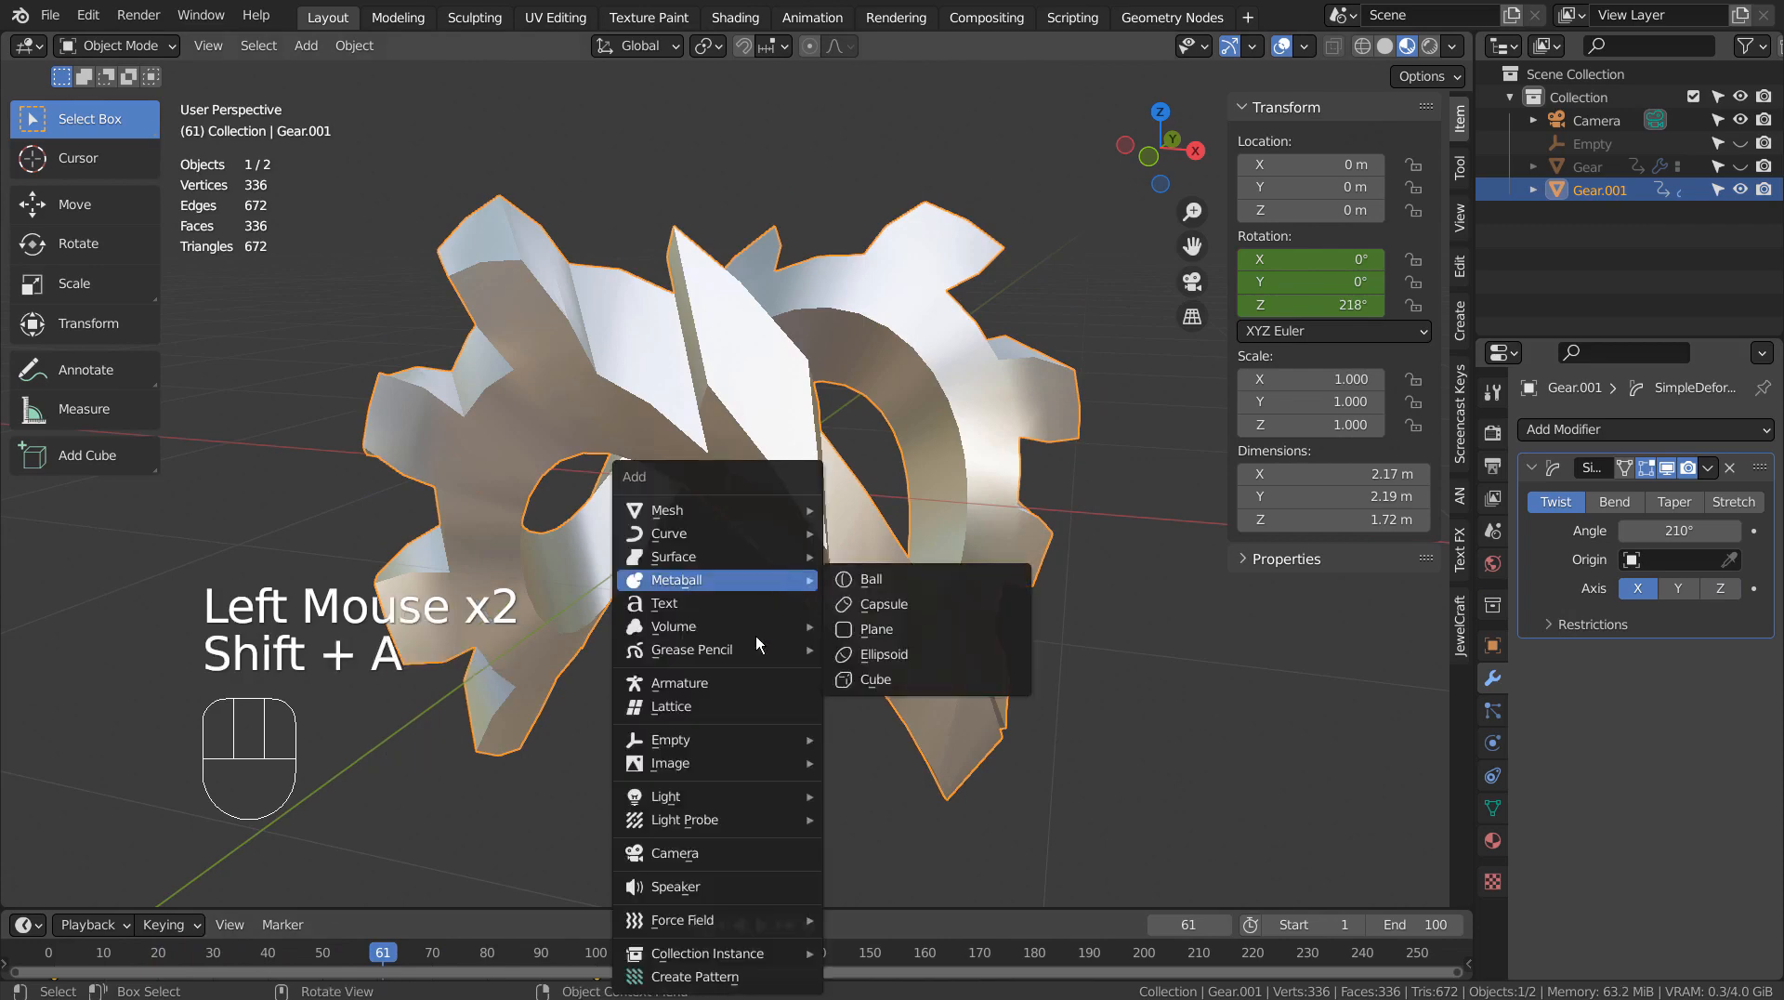
mouse_move(745, 749)
click(896, 738)
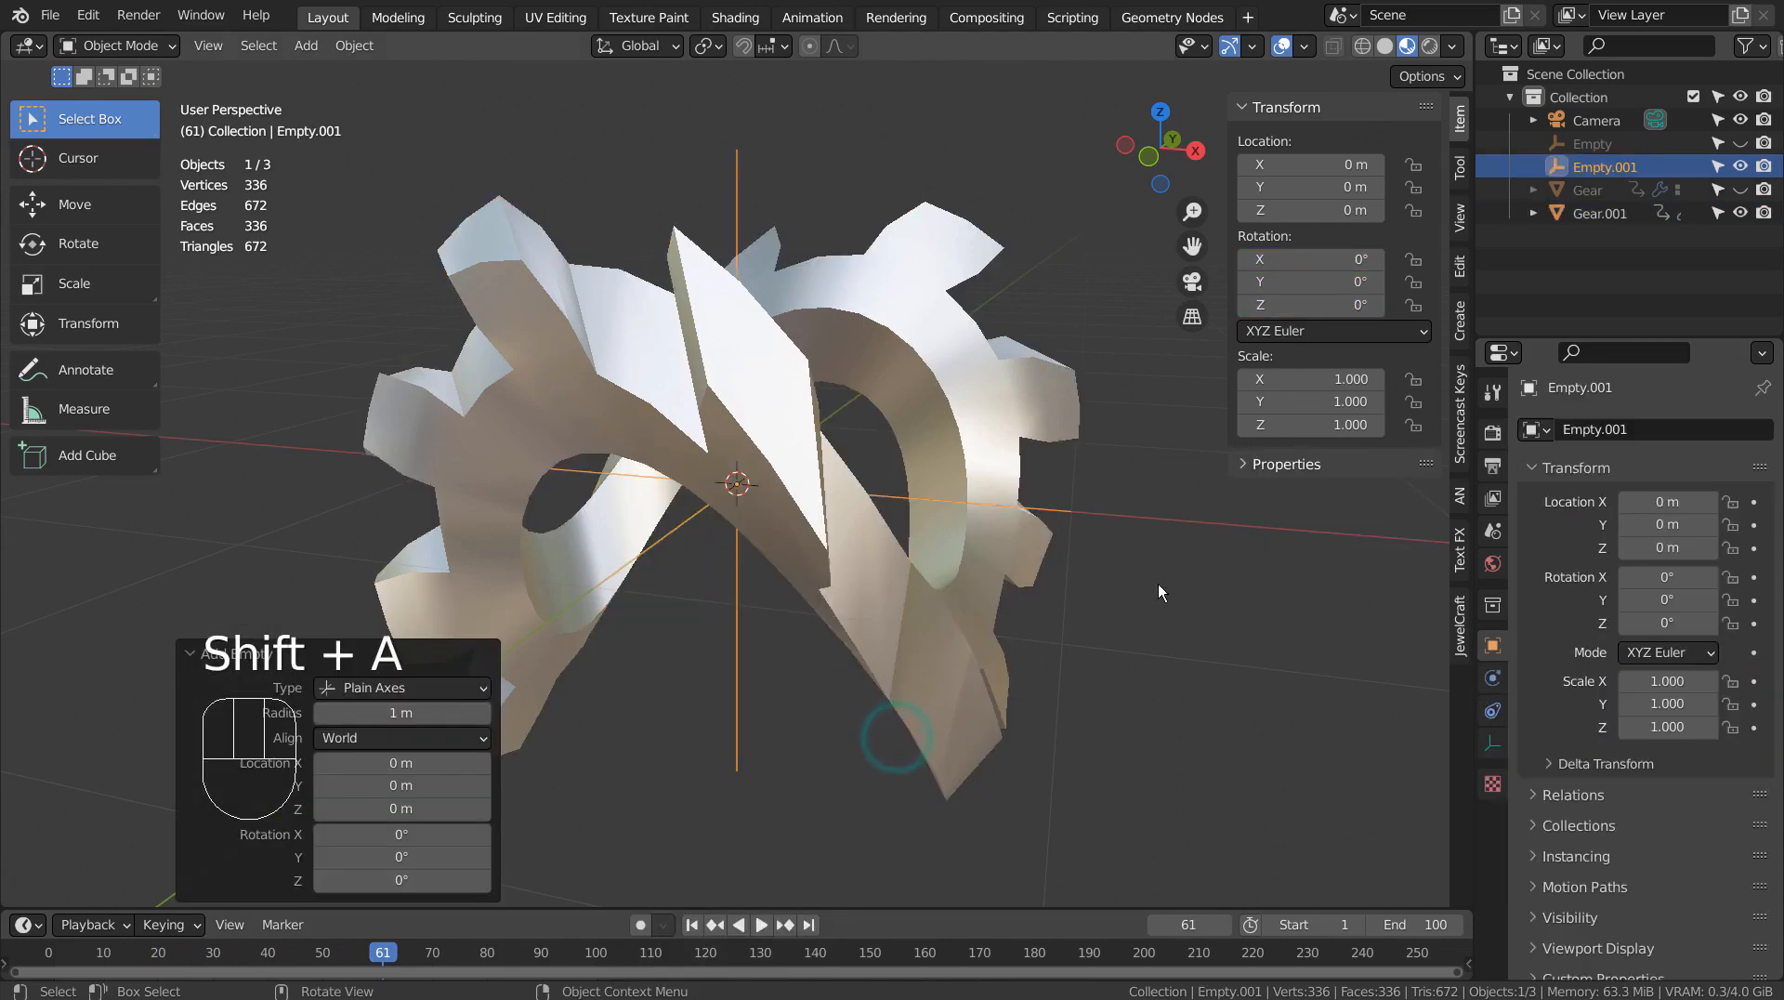
click(1007, 522)
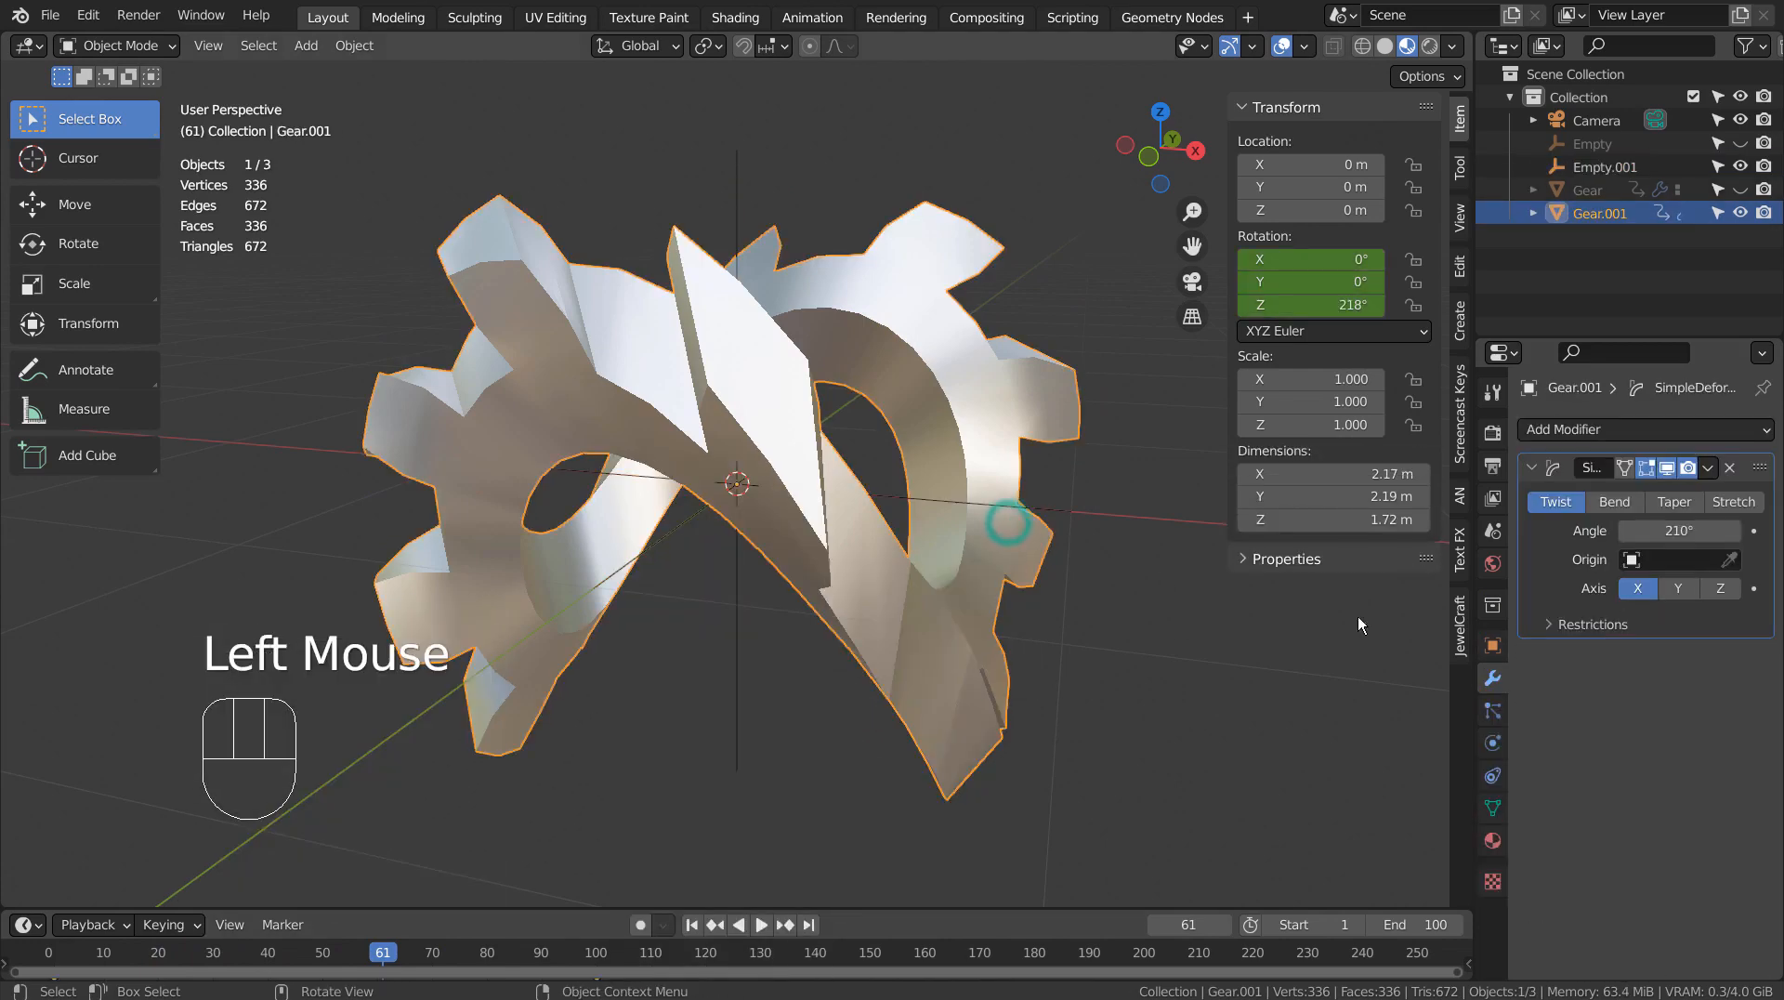
click(1632, 562)
click(1569, 641)
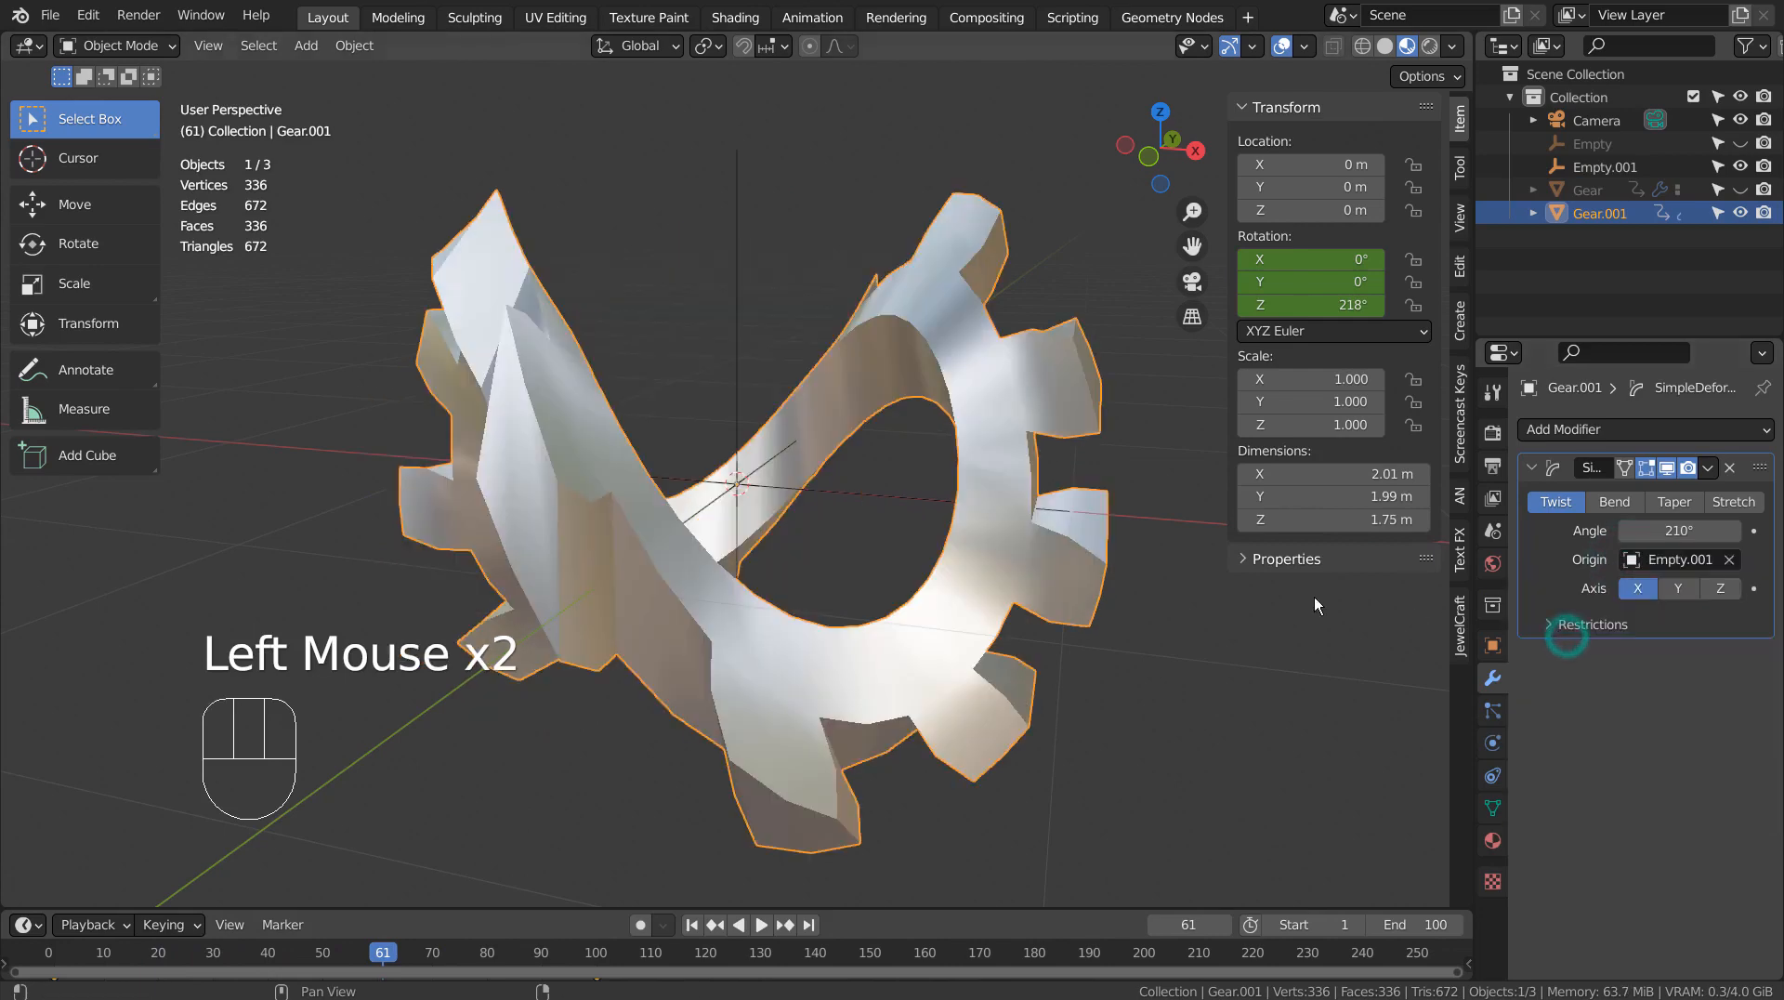
Step: Play the animation with the empty as origin, trying the Y and Z twist axes before restoring X
scroll(1152, 606, down, 2)
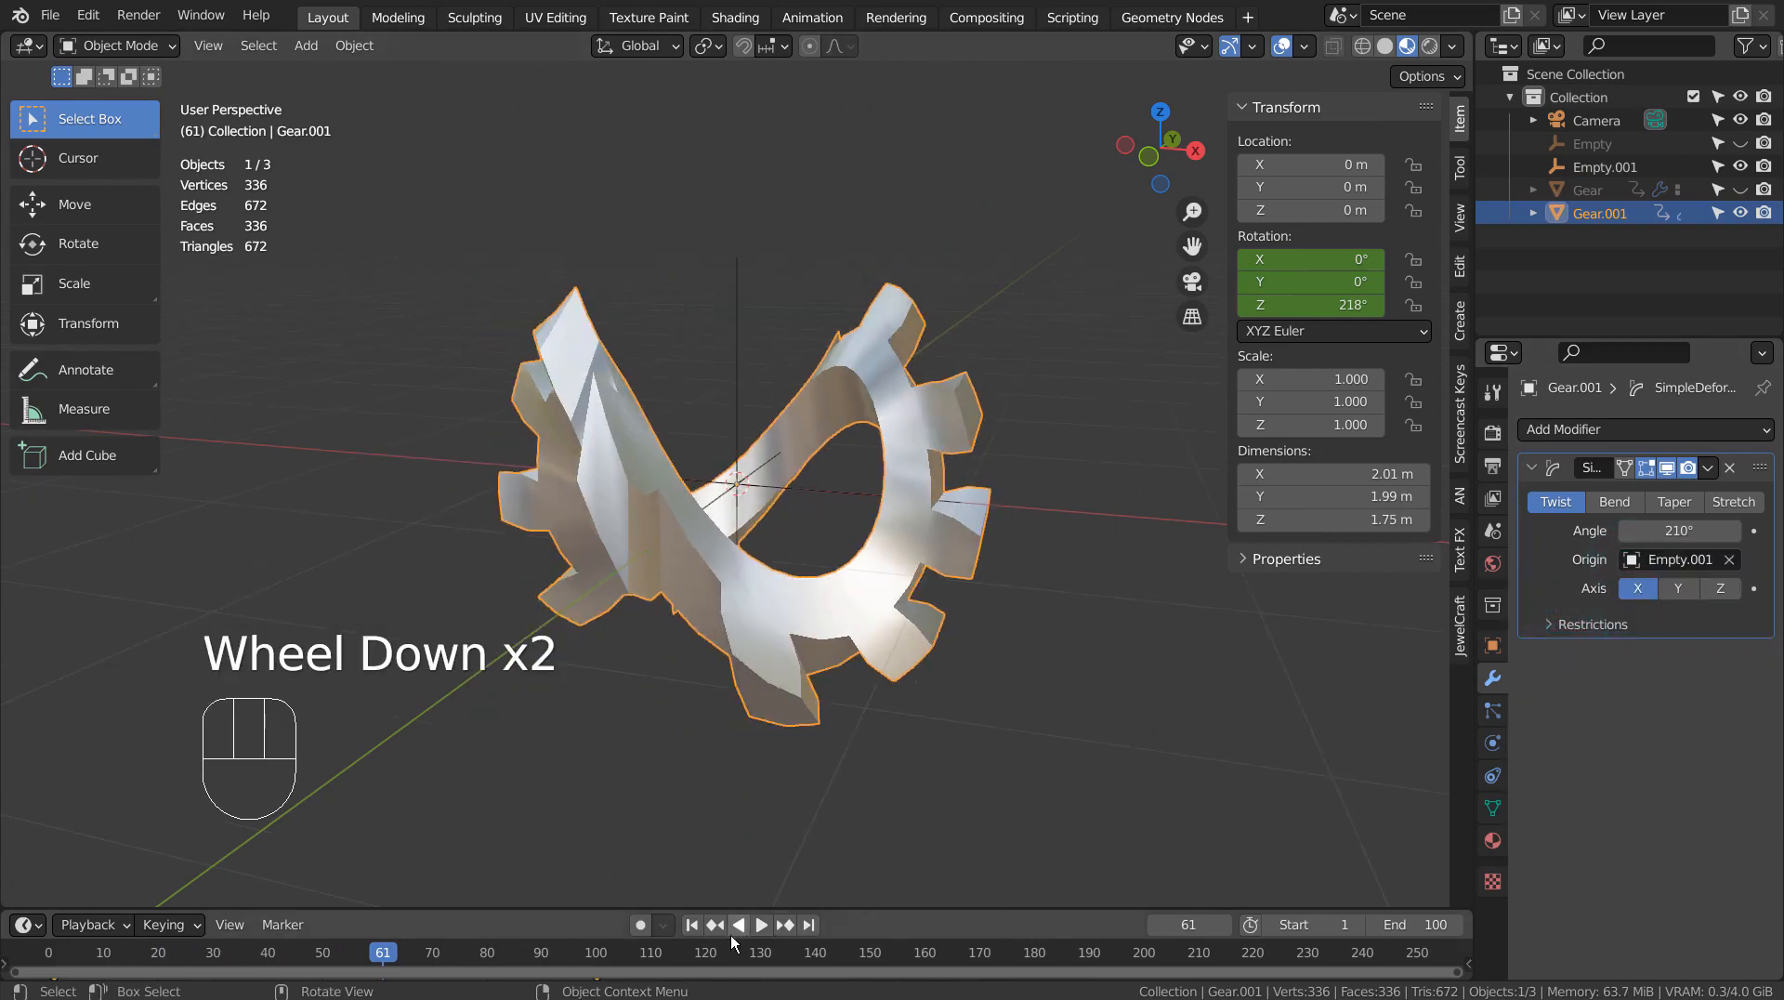
click(760, 925)
middle_drag(1124, 483, 1269, 452)
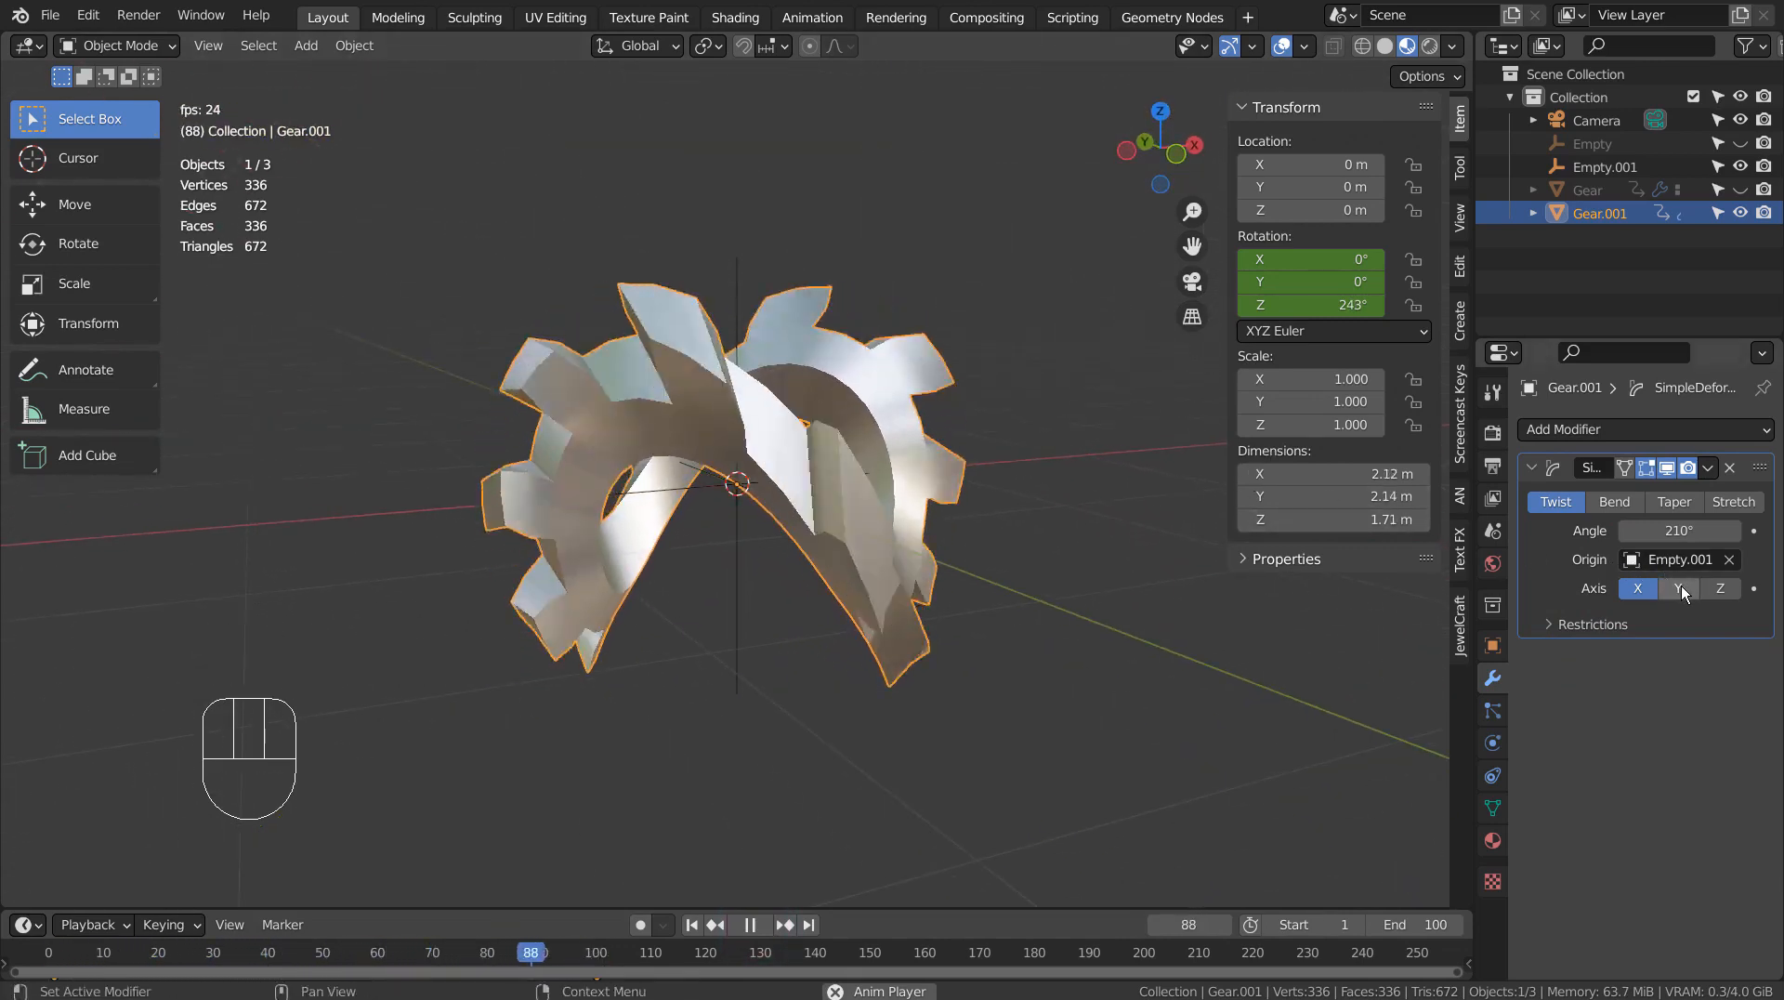
click(1679, 588)
click(1721, 590)
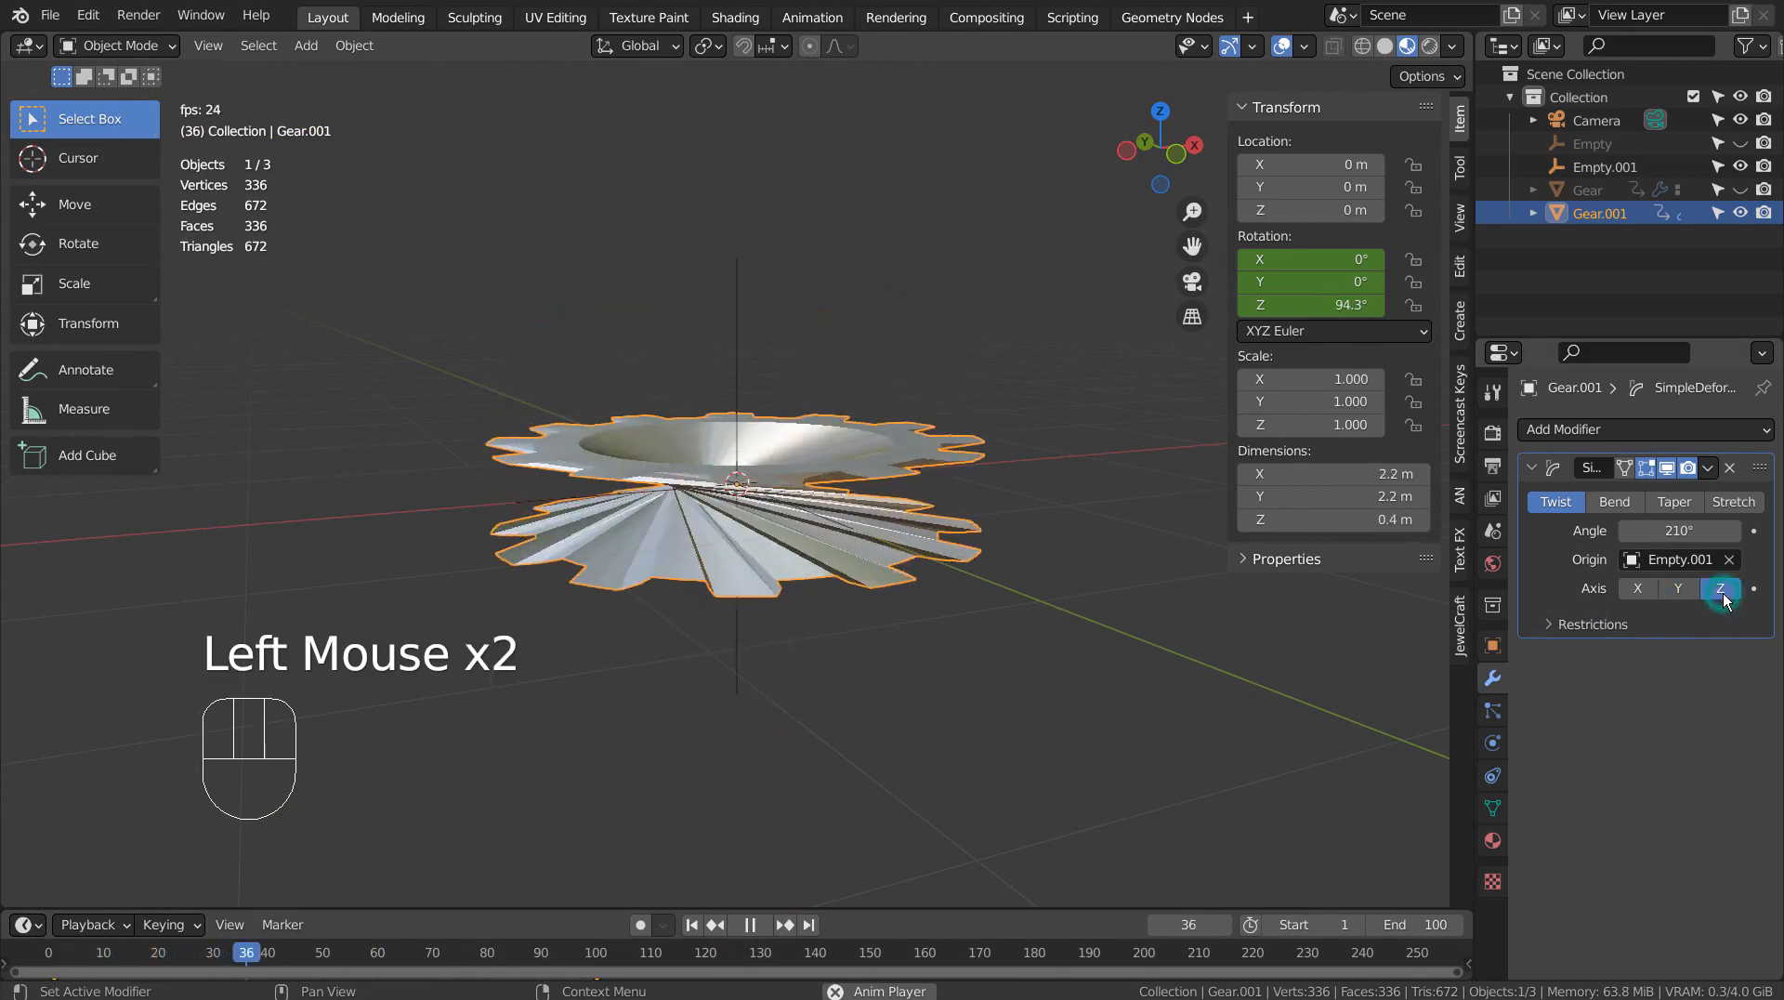
click(1639, 588)
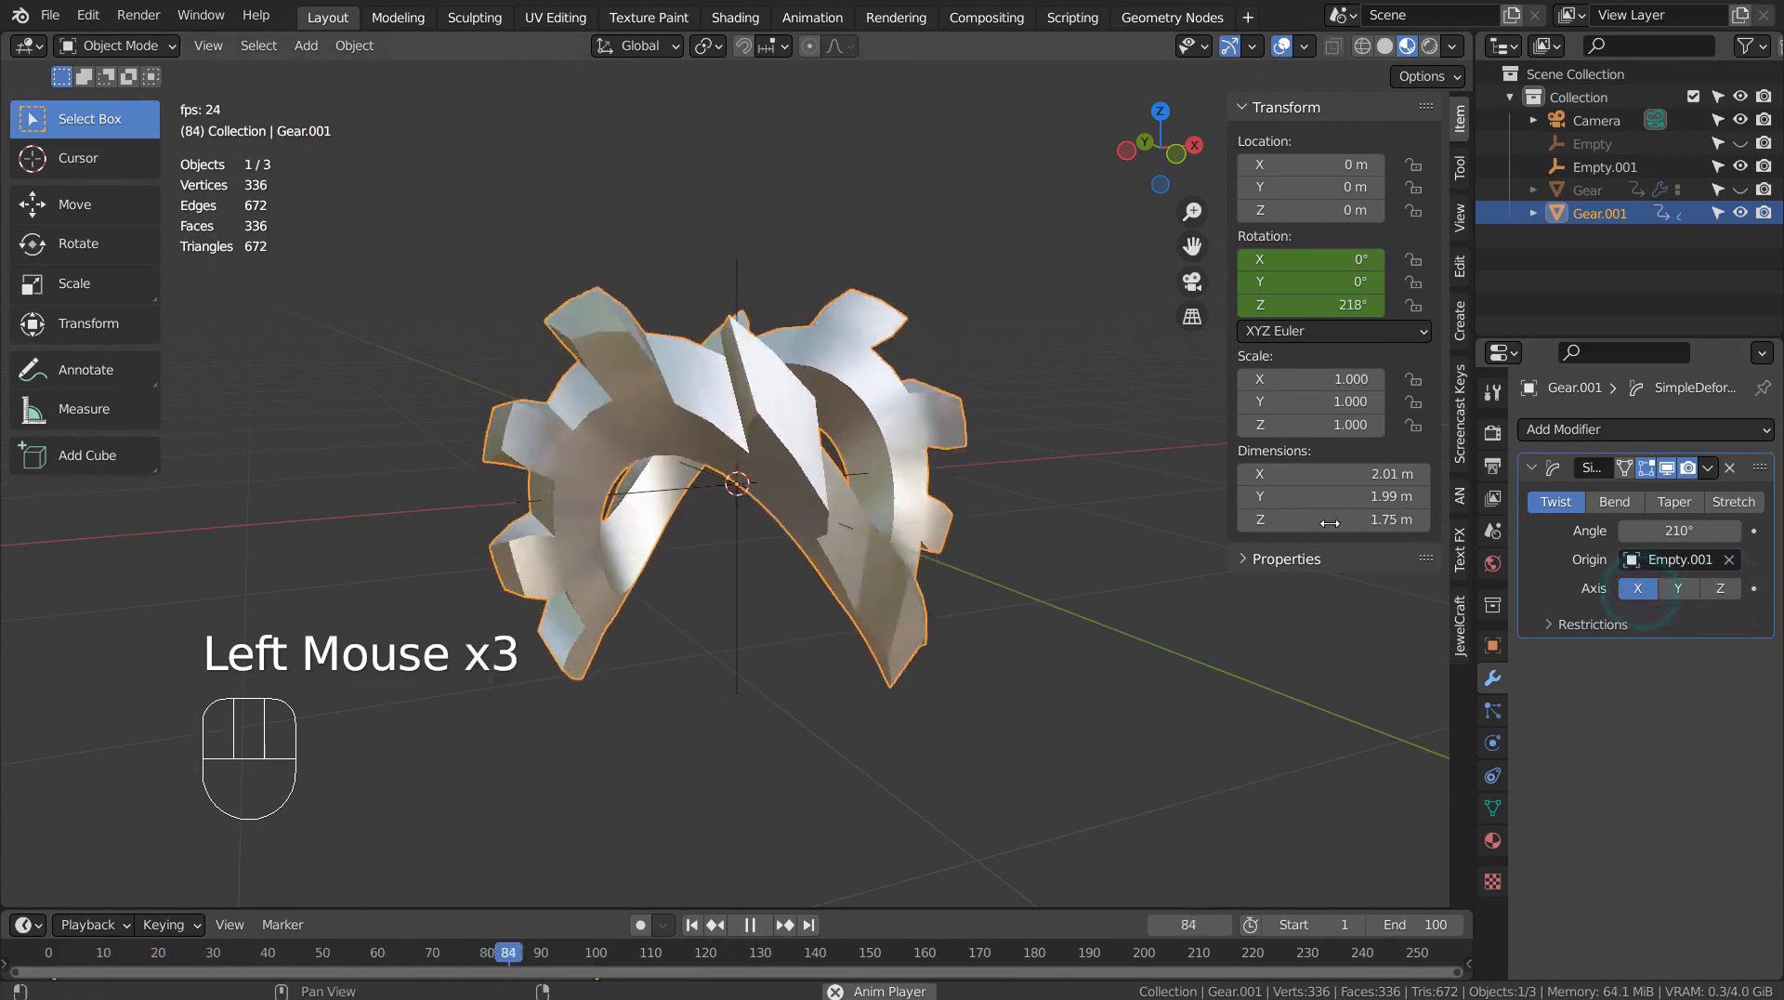
Step: Set the Twist angle to 0°, stop the playback, and keyframe the angle at frames 1 and 100
drag(1680, 530, 1598, 530)
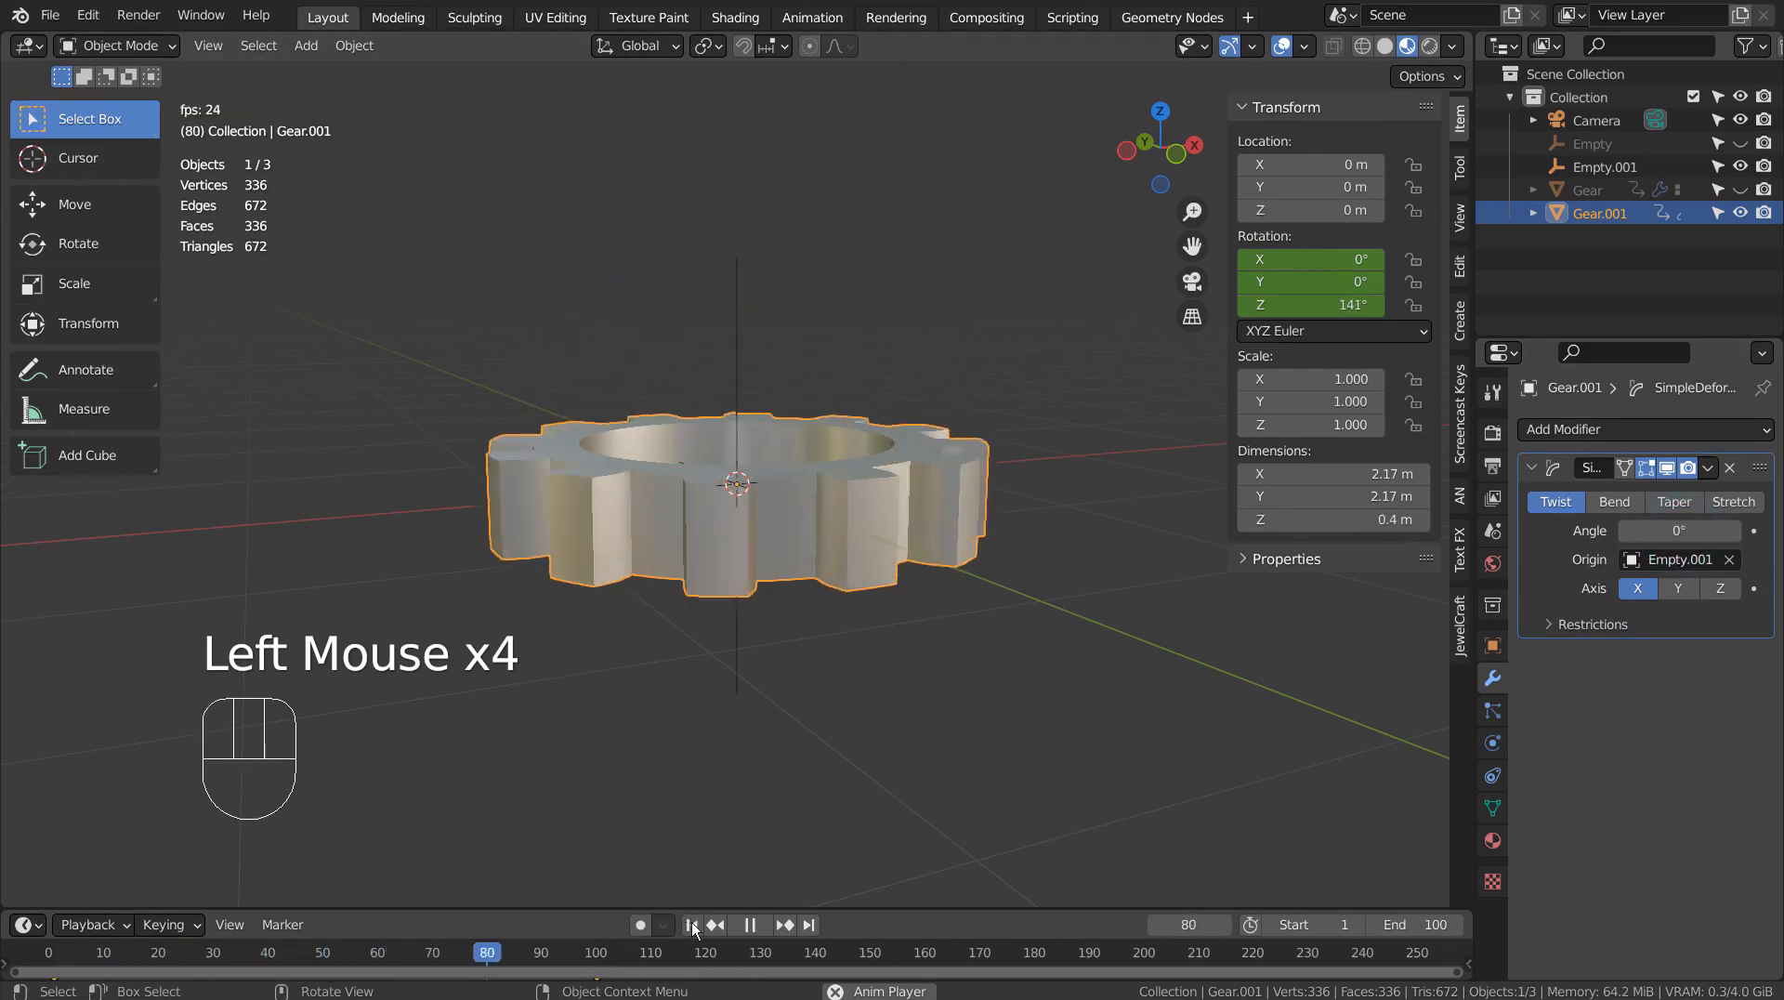
click(751, 925)
click(691, 925)
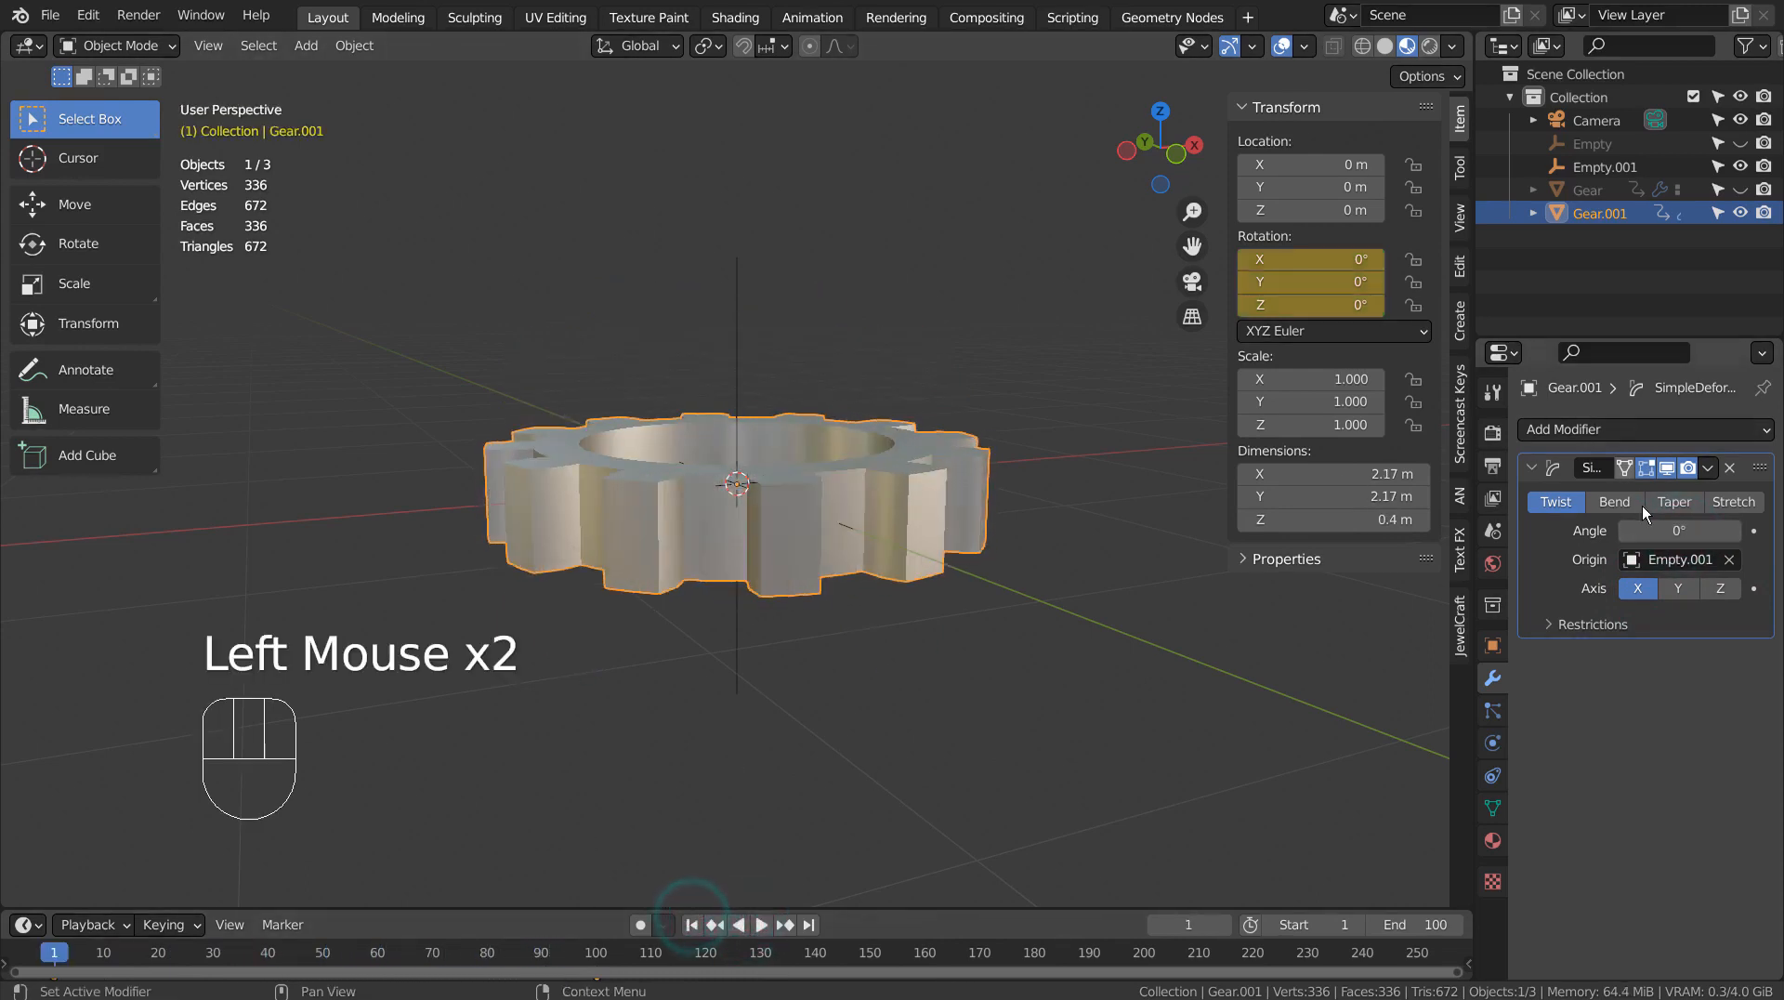
key(i)
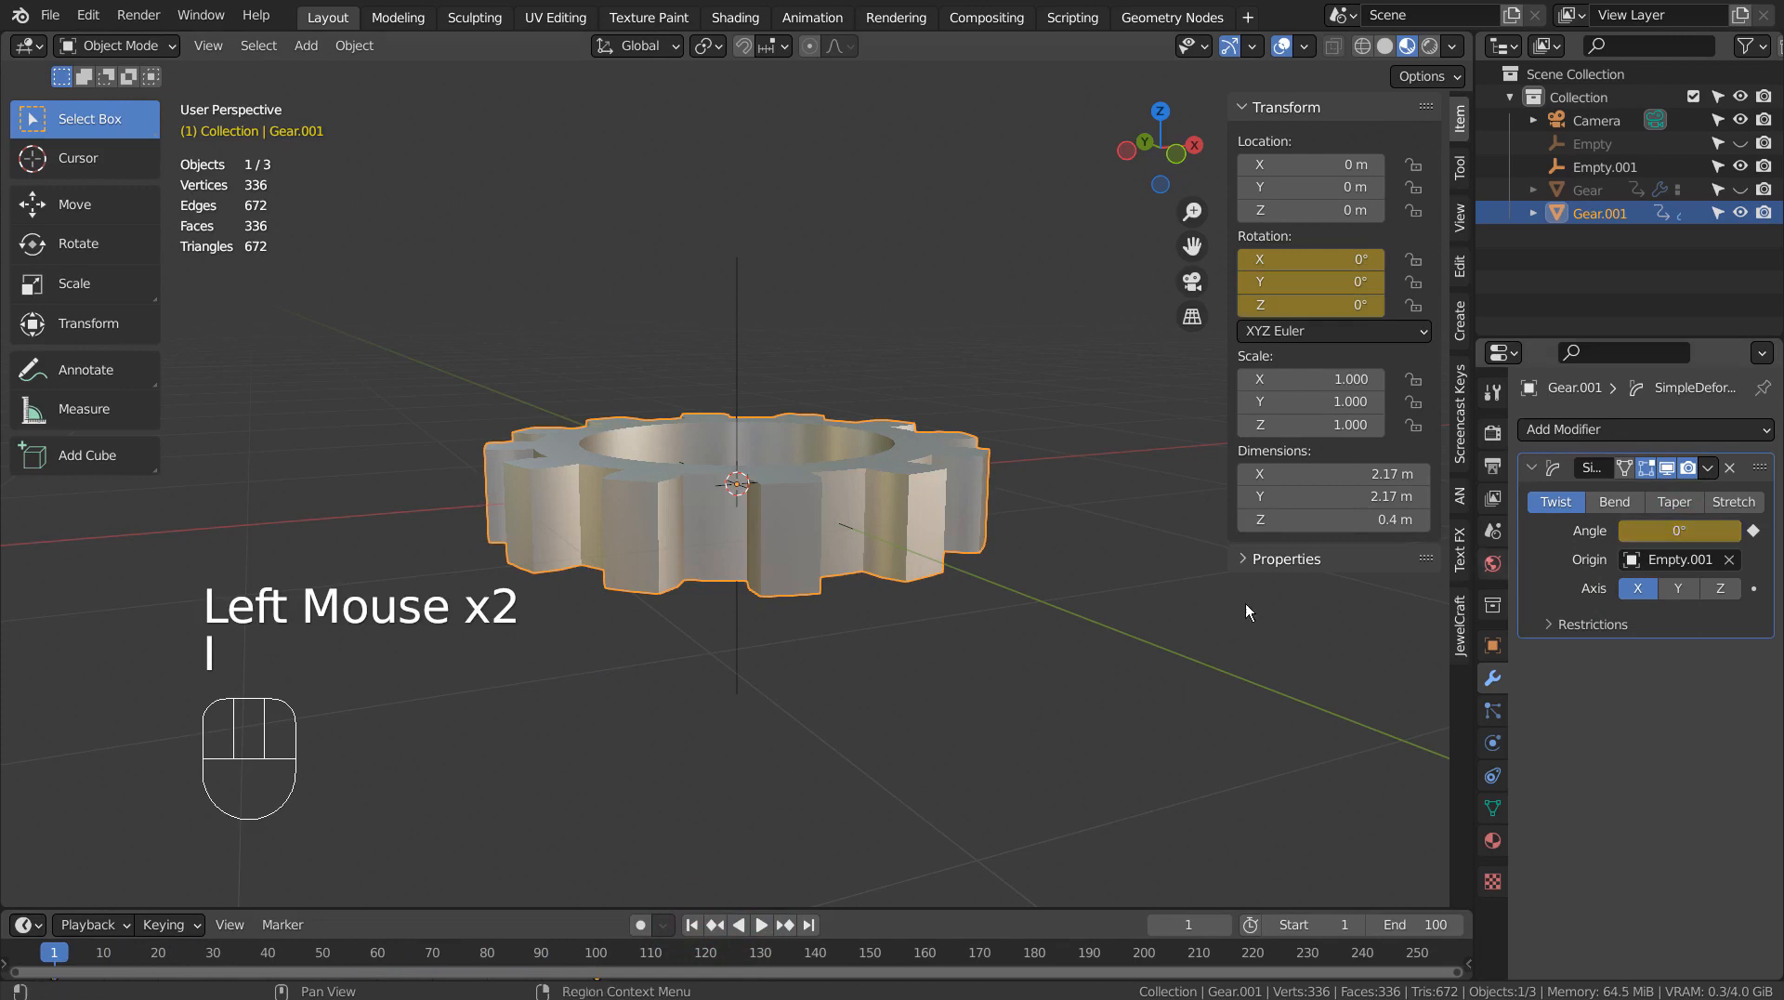
click(600, 958)
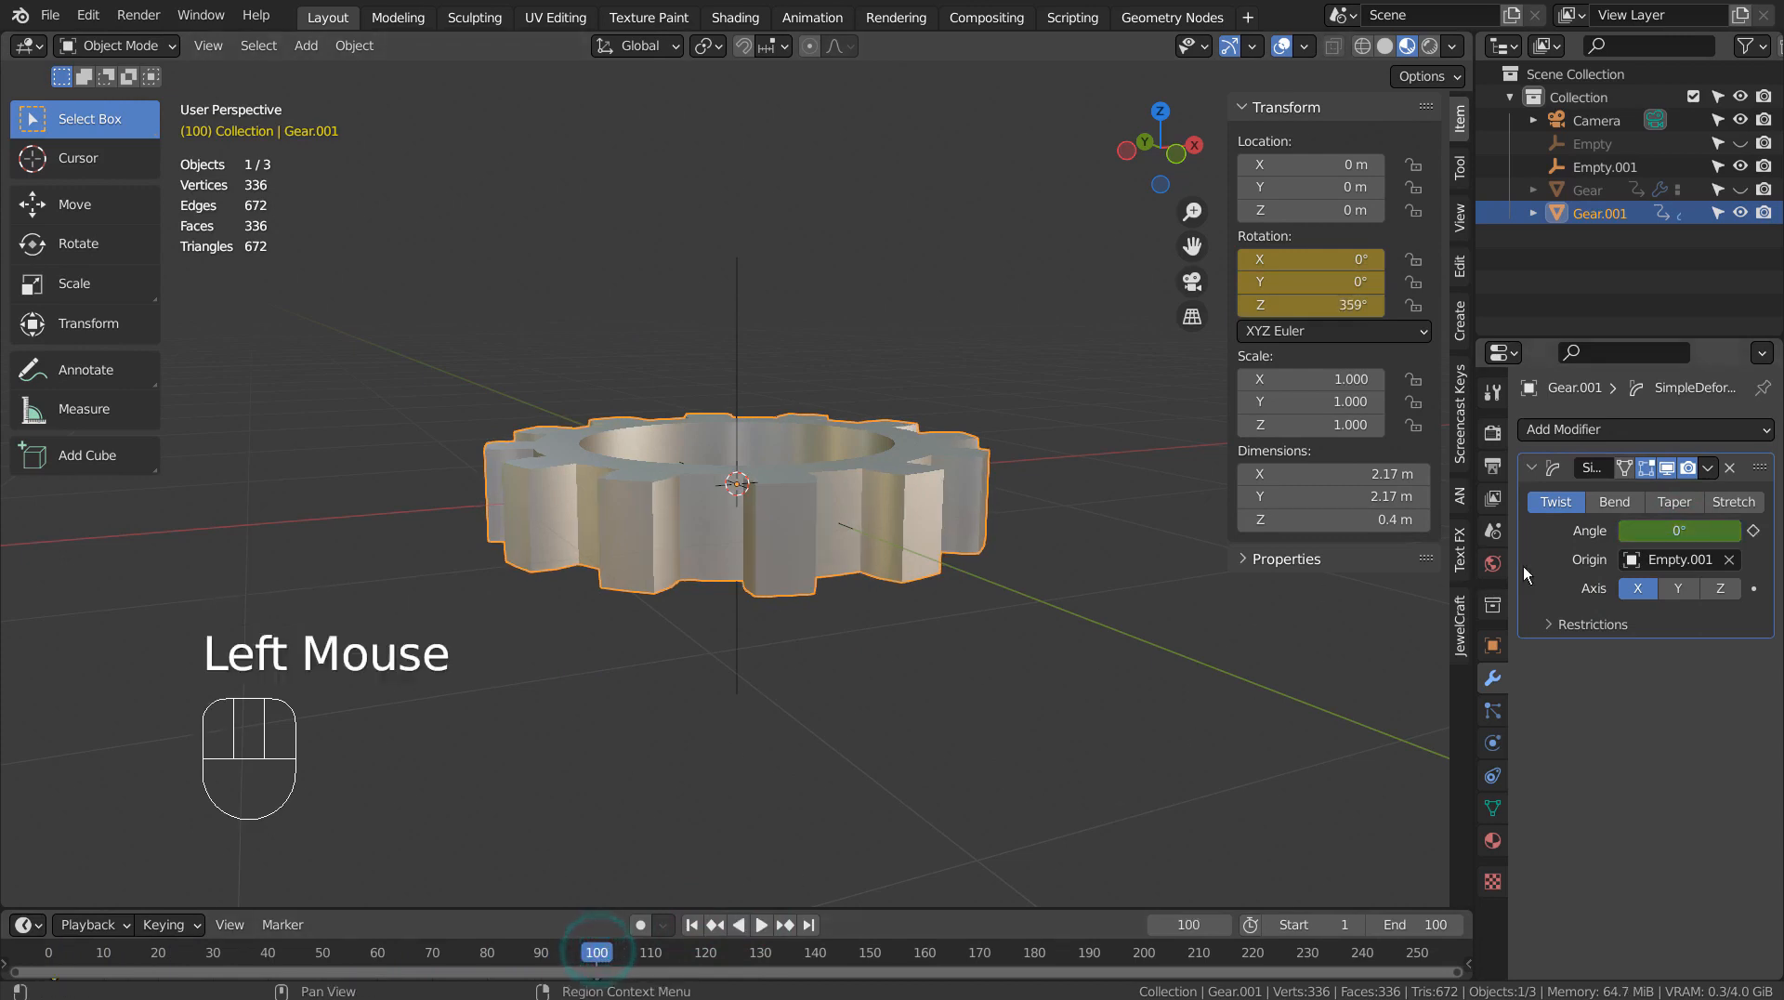
key(i)
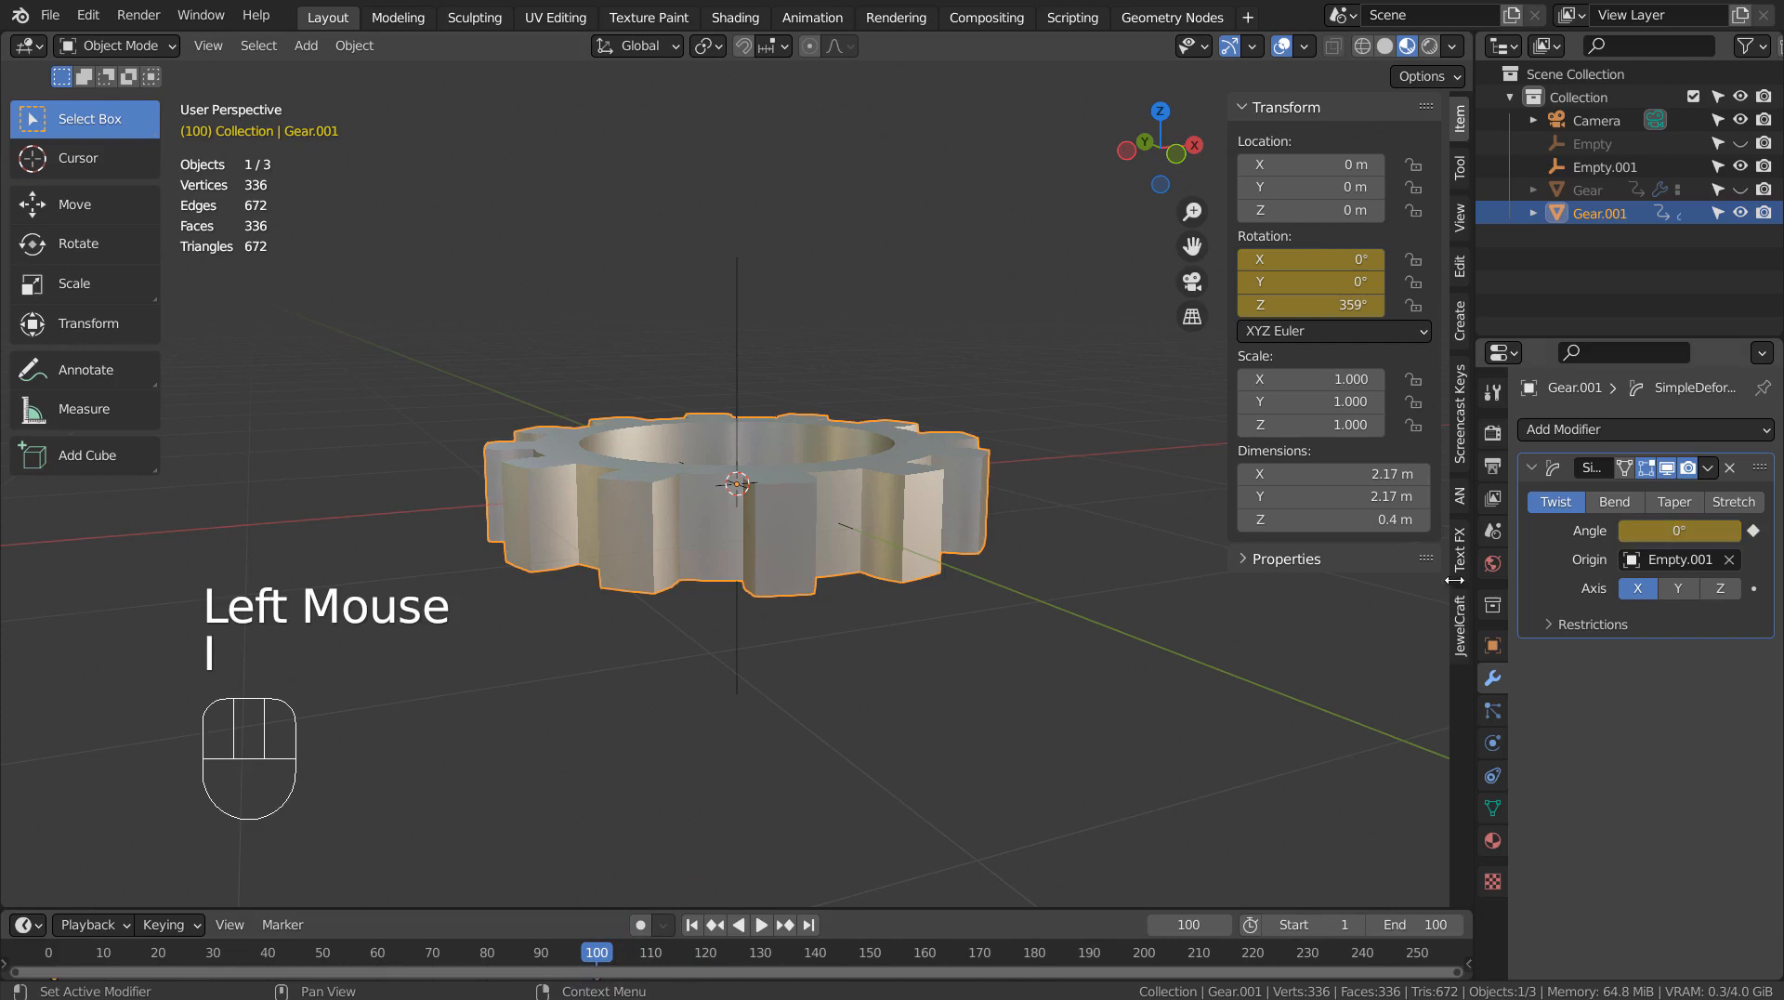
Step: Keyframe the Simple Deform twist angle at 360° on frame 50
click(325, 955)
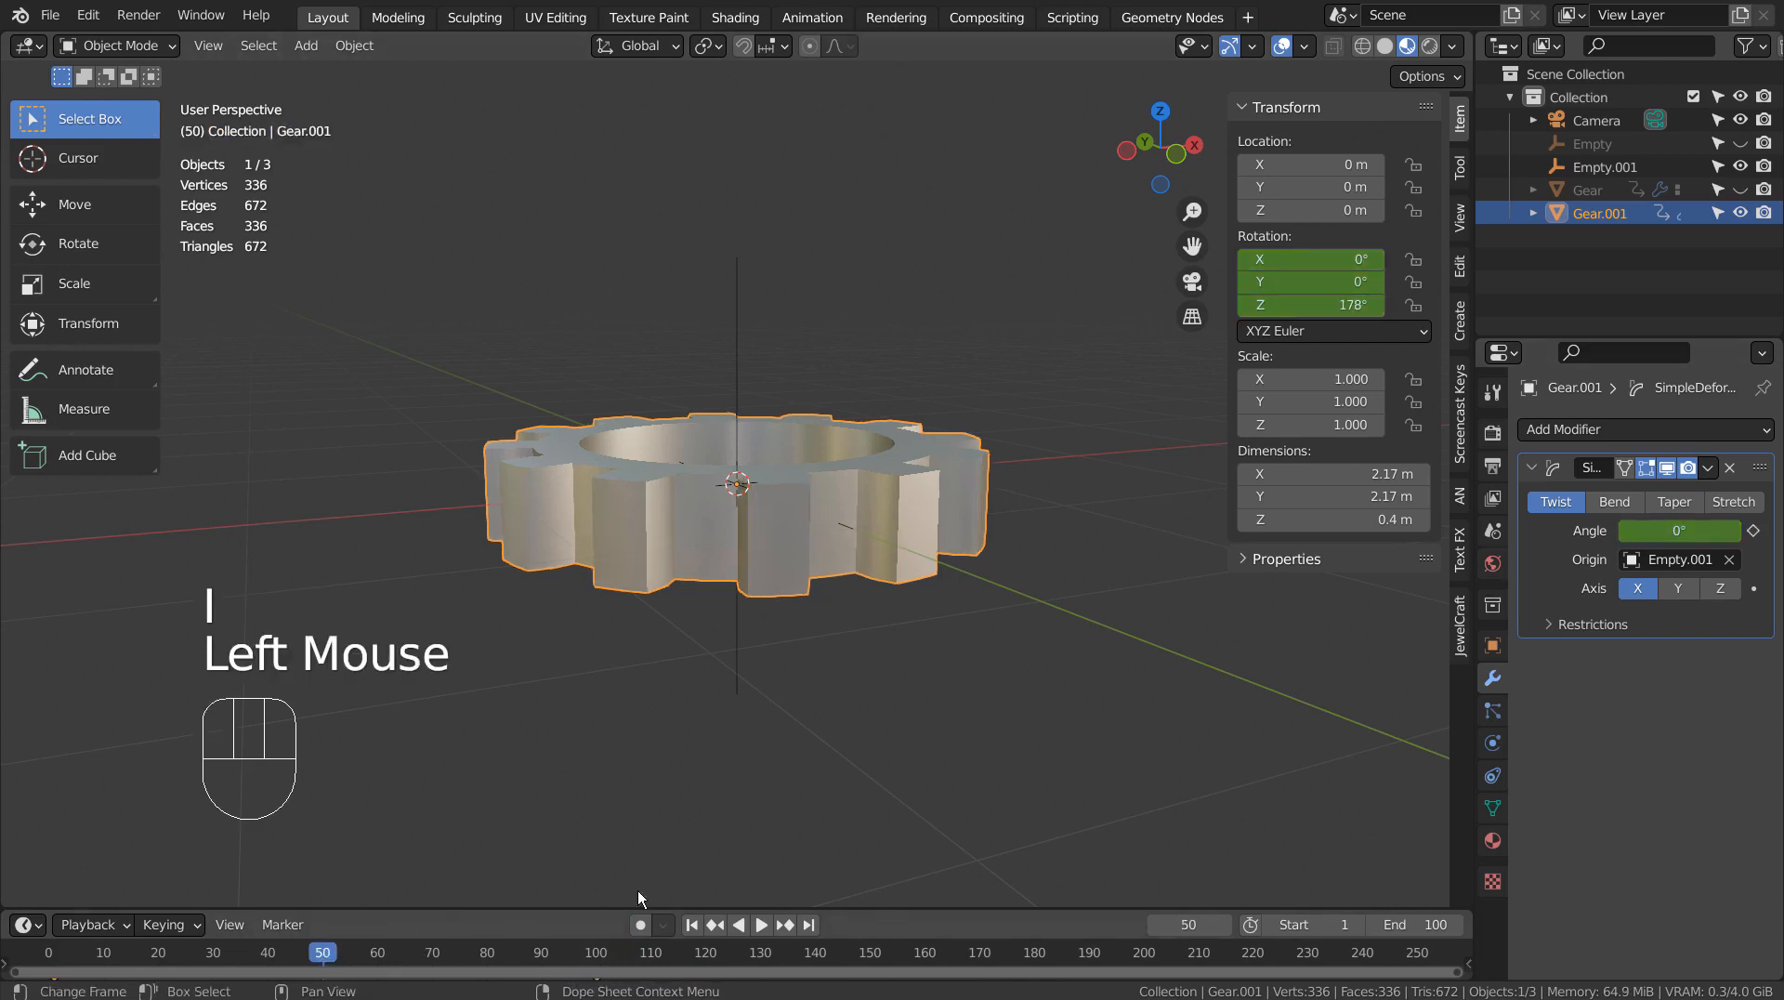
double_click(1701, 532)
text(36)
key(Return)
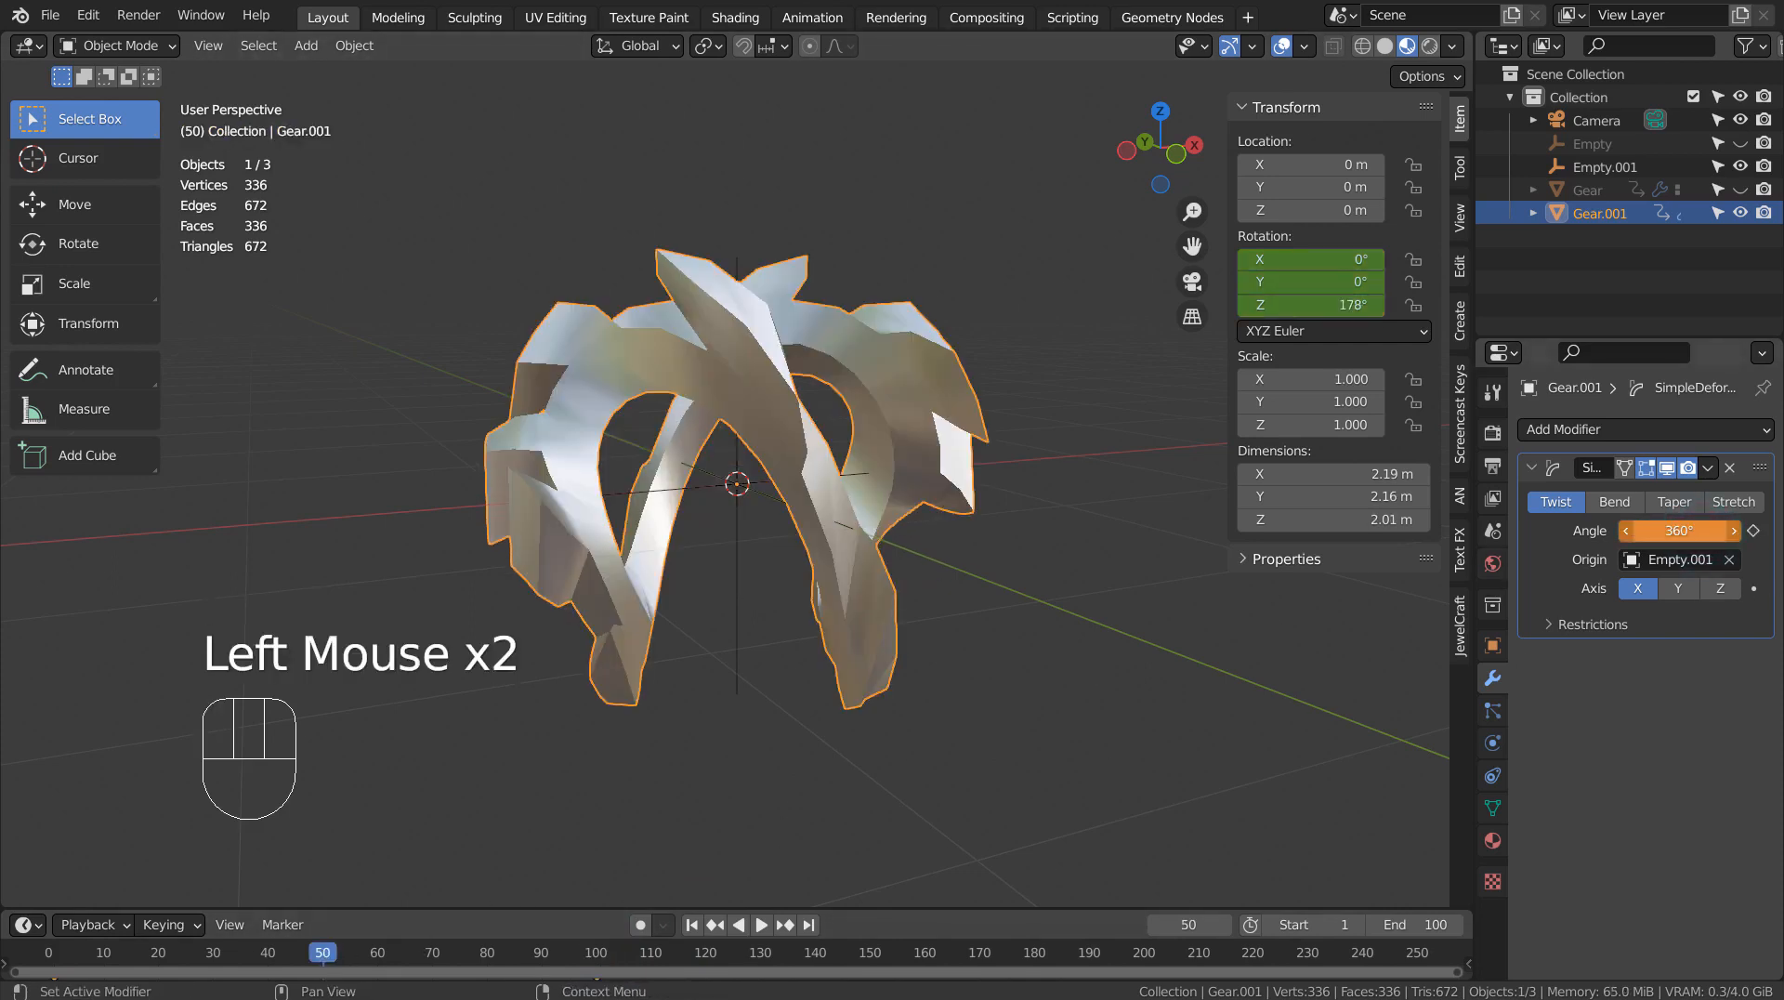
key(i)
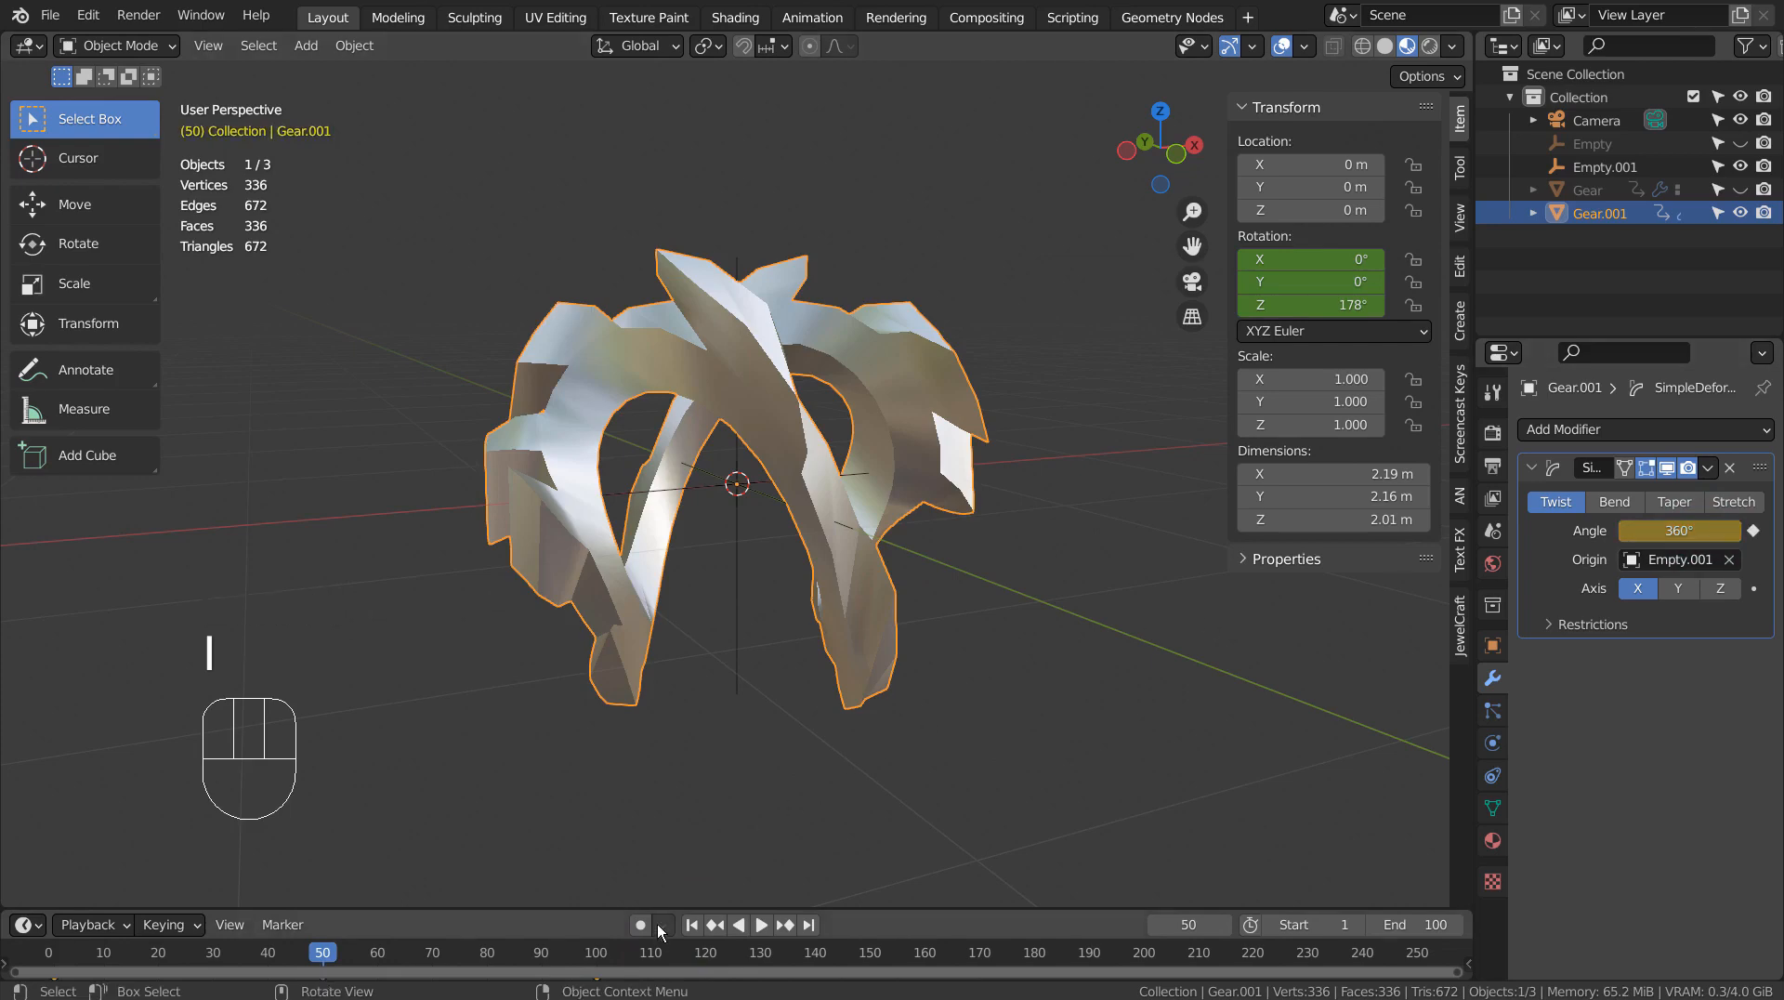
Step: Play the animation from the first frame and examine the gear's twisting motion from several angles
click(692, 924)
click(761, 925)
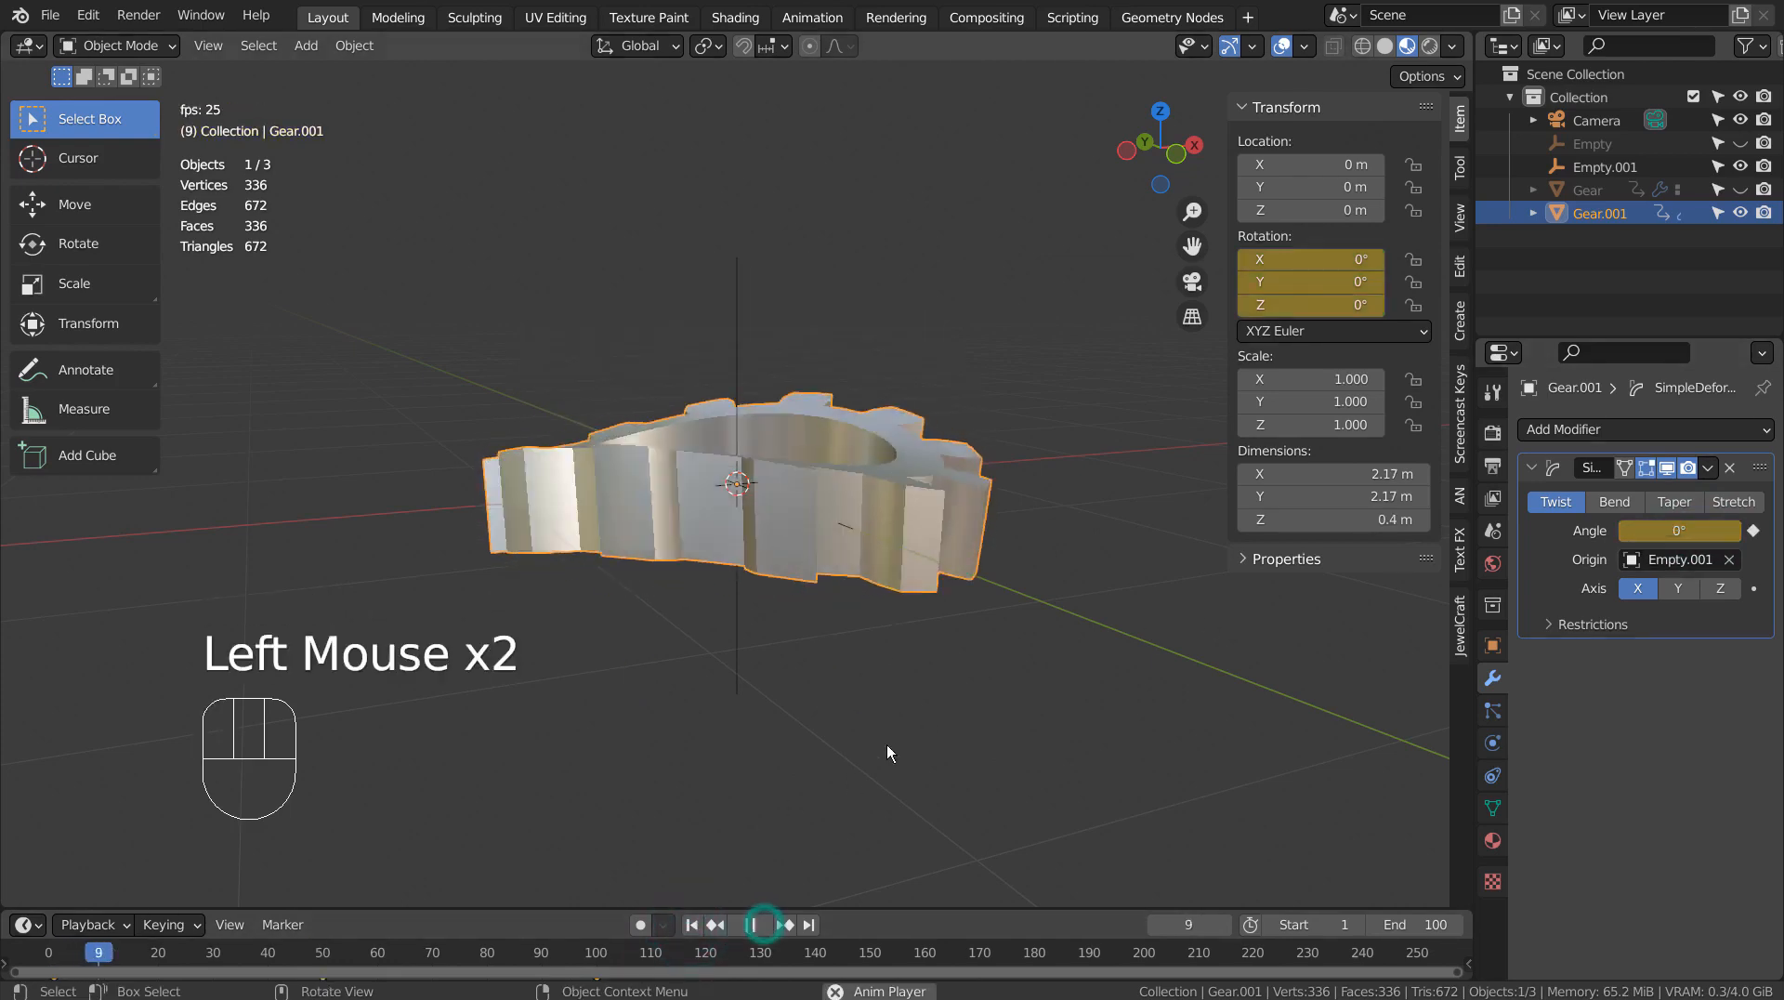
middle_drag(1107, 748, 1028, 675)
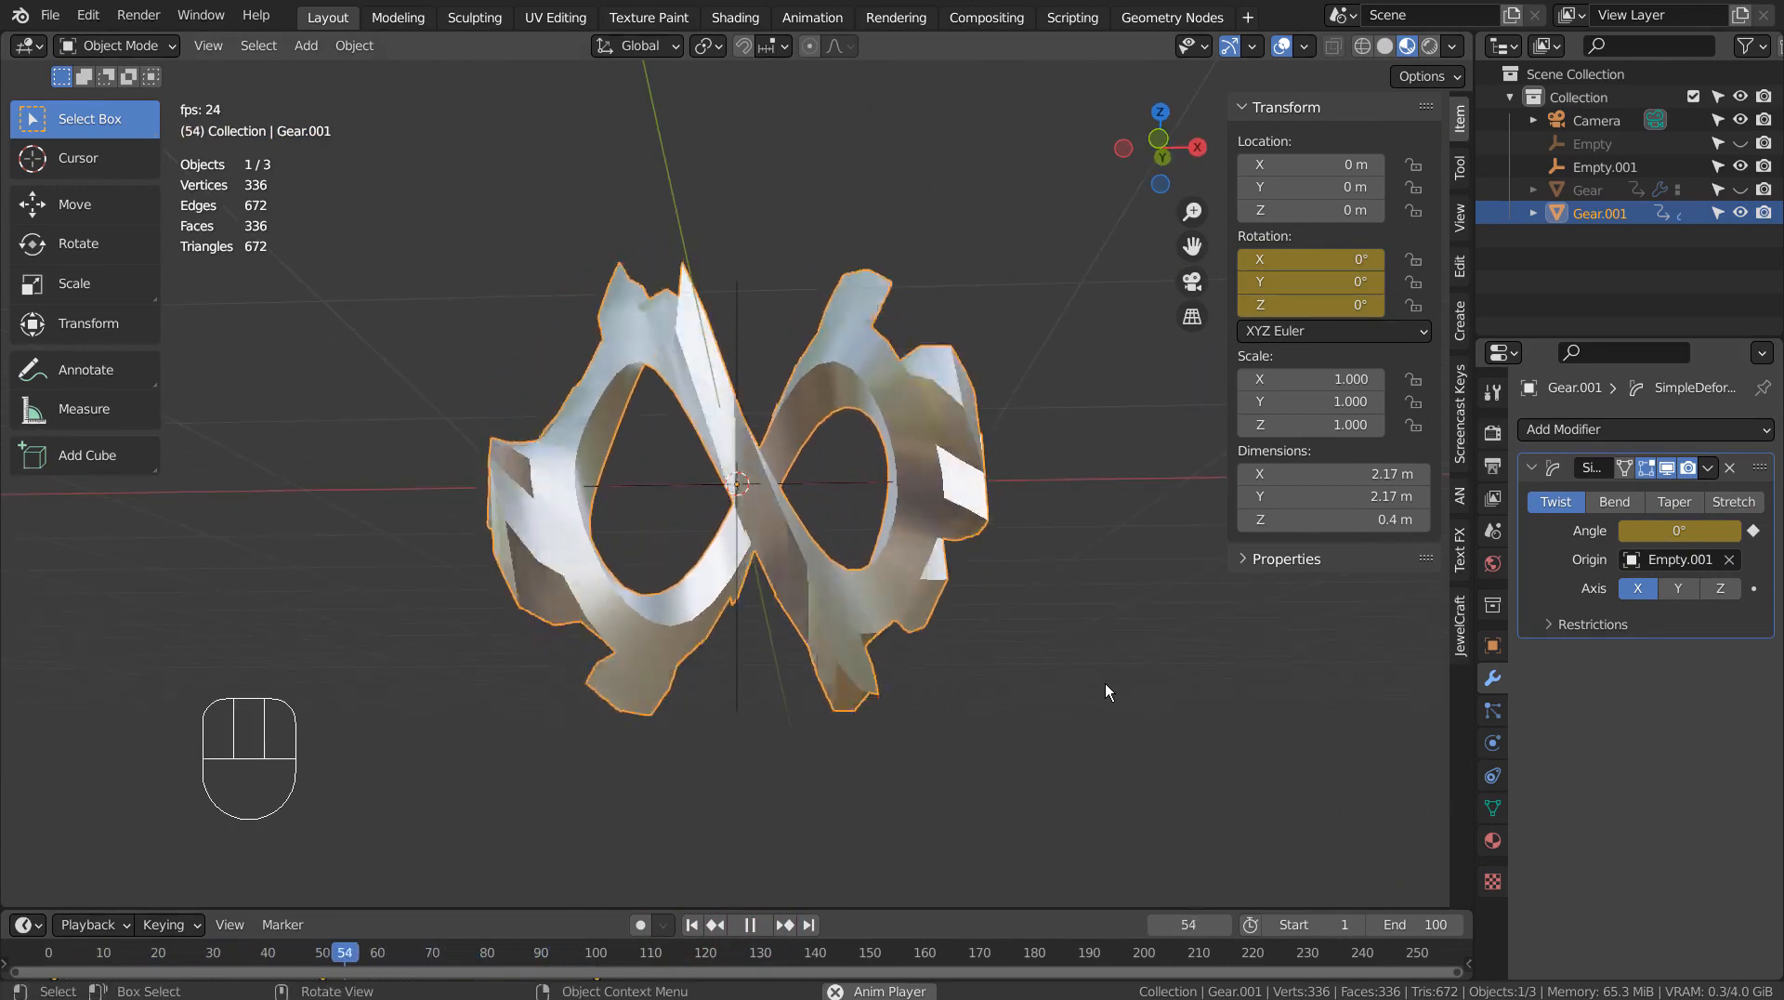
middle_drag(1100, 692, 987, 834)
middle_drag(982, 451, 1018, 578)
middle_drag(1223, 459, 879, 354)
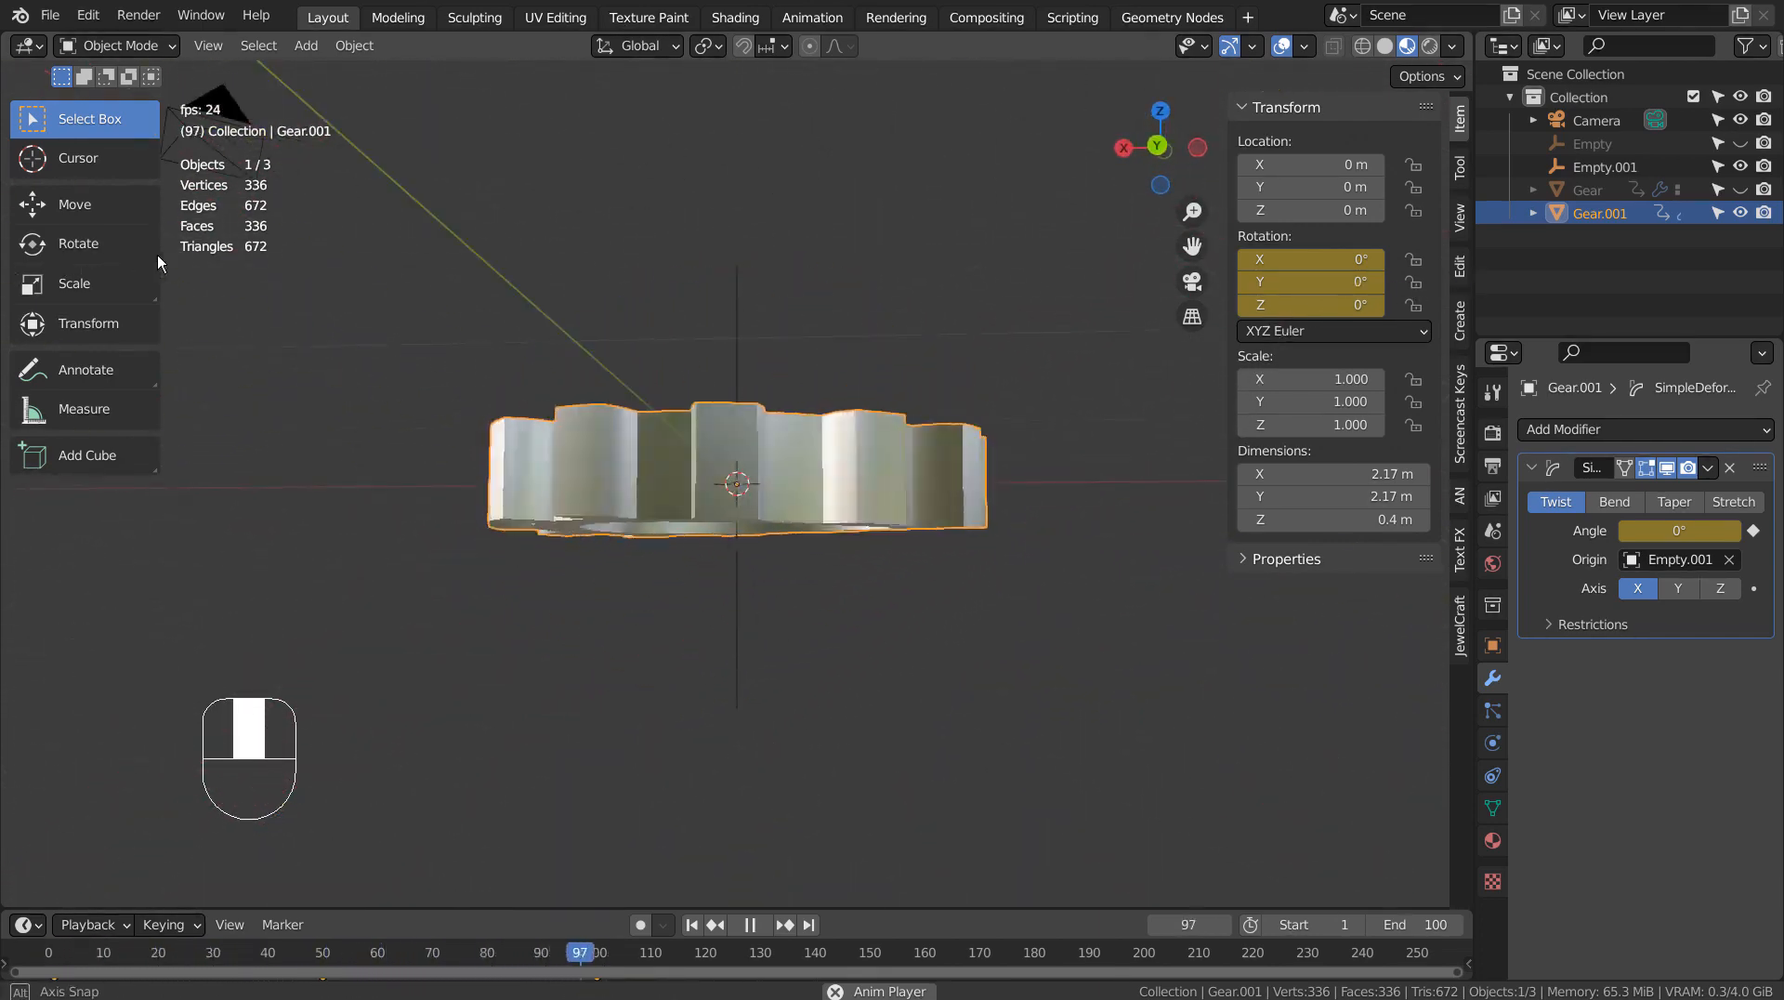
middle_drag(158, 255, 1134, 403)
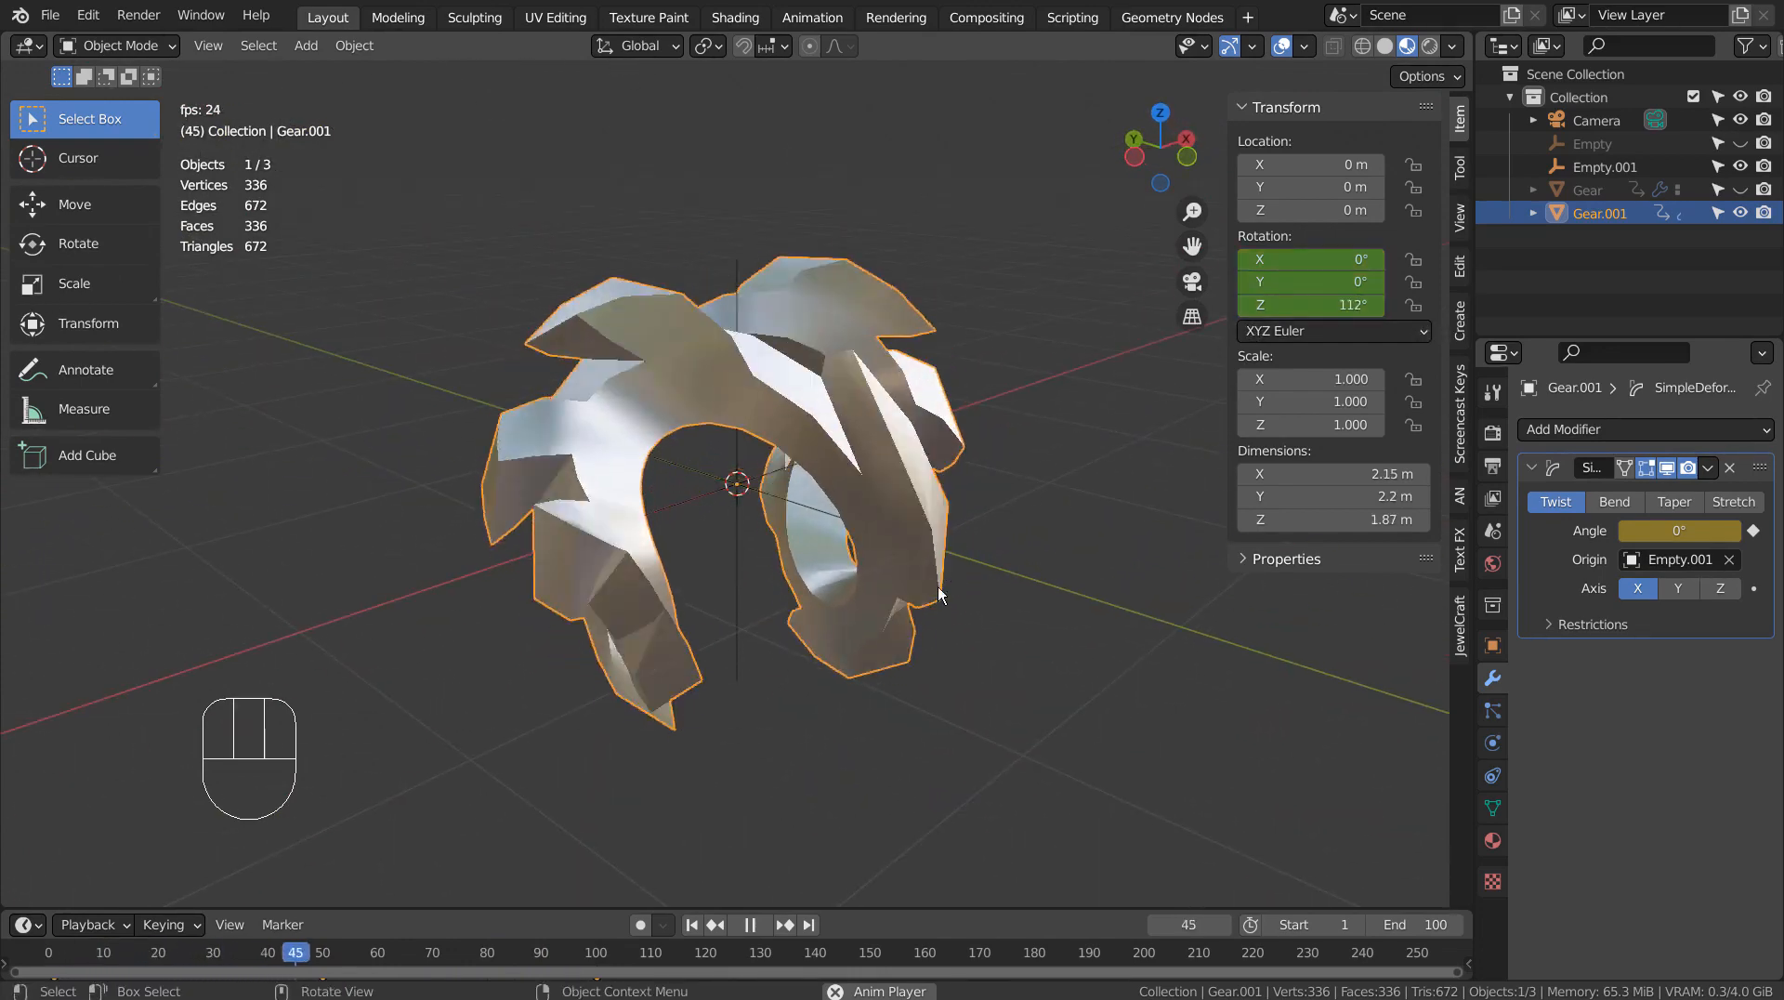
middle_drag(1013, 644, 922, 687)
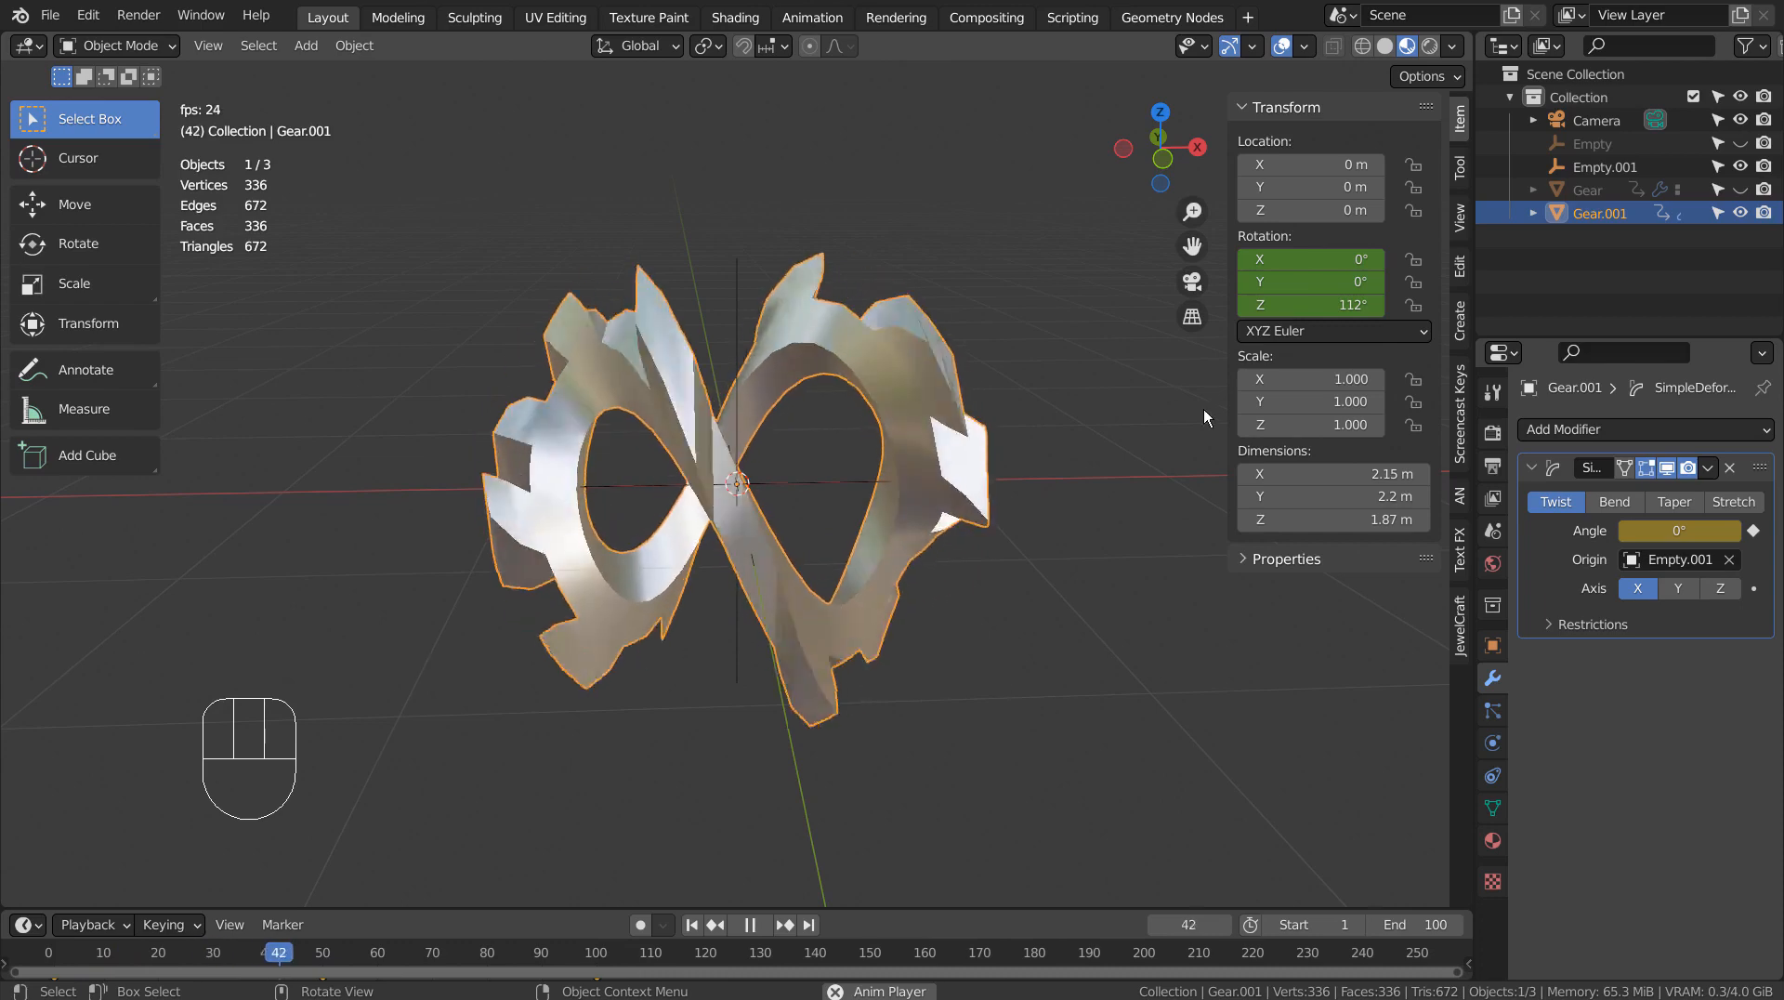
Step: Hide the viewport's sidebar and overlays to show the playing gear animation without distractions
key(b)
click(1037, 190)
key(n)
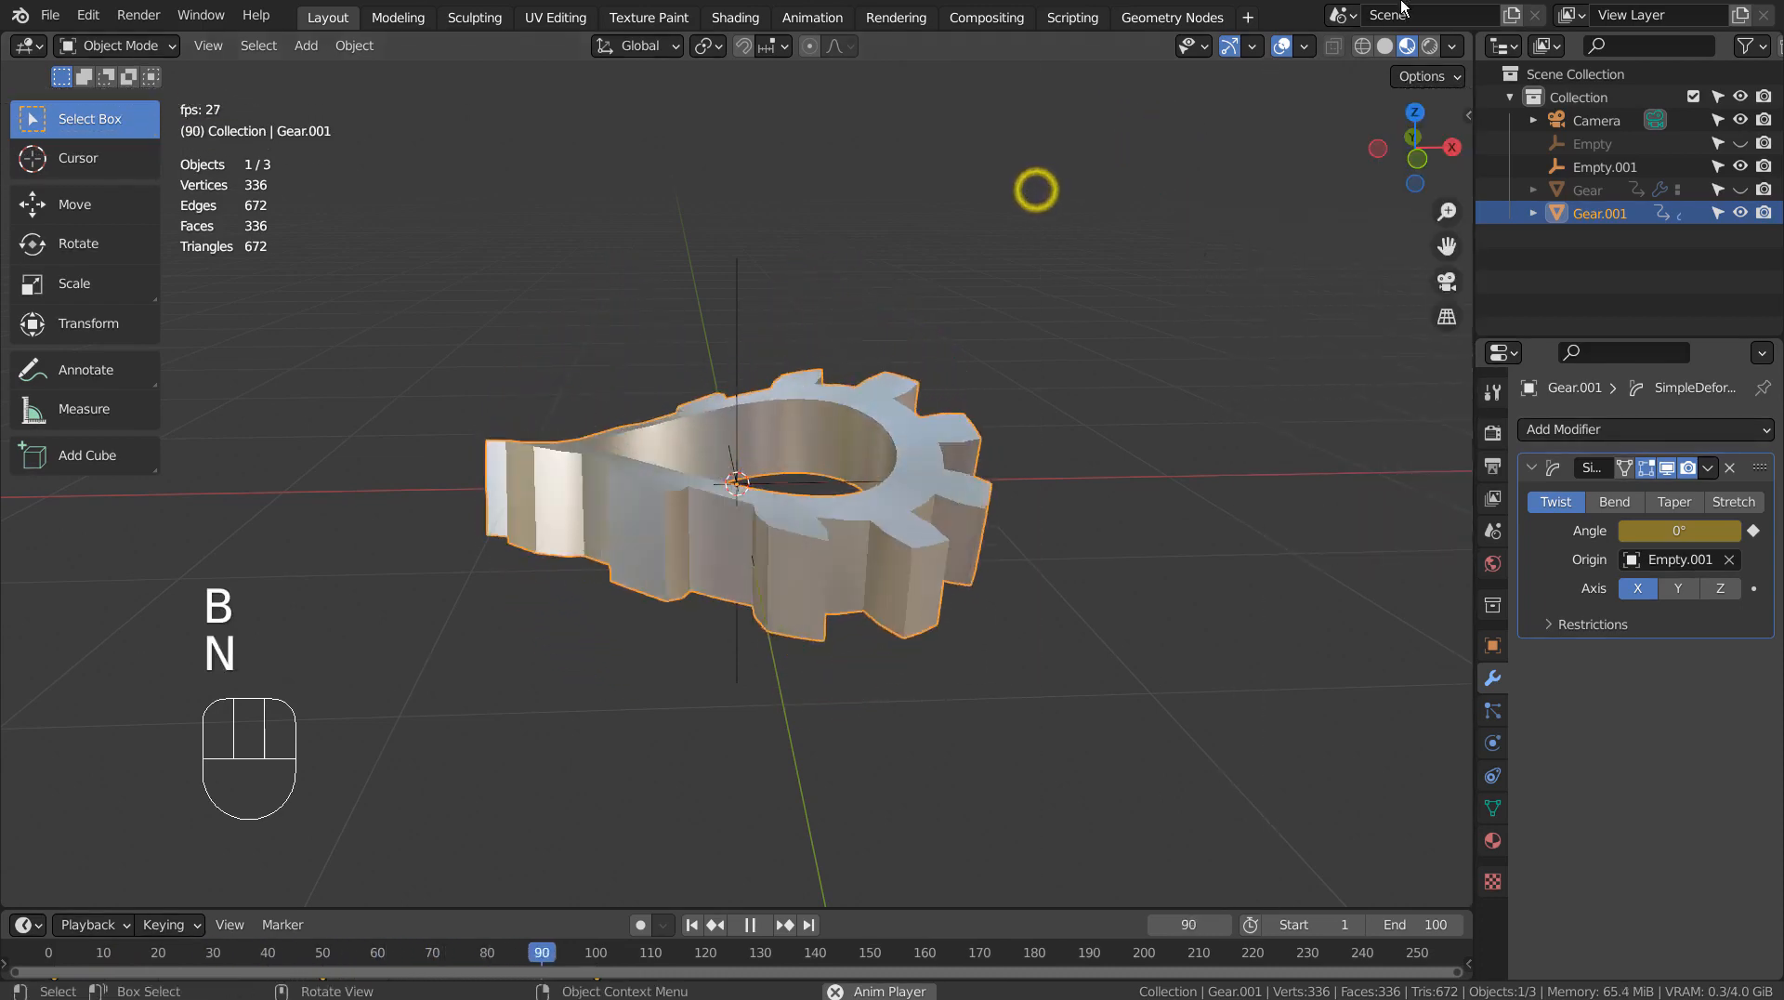
click(1282, 46)
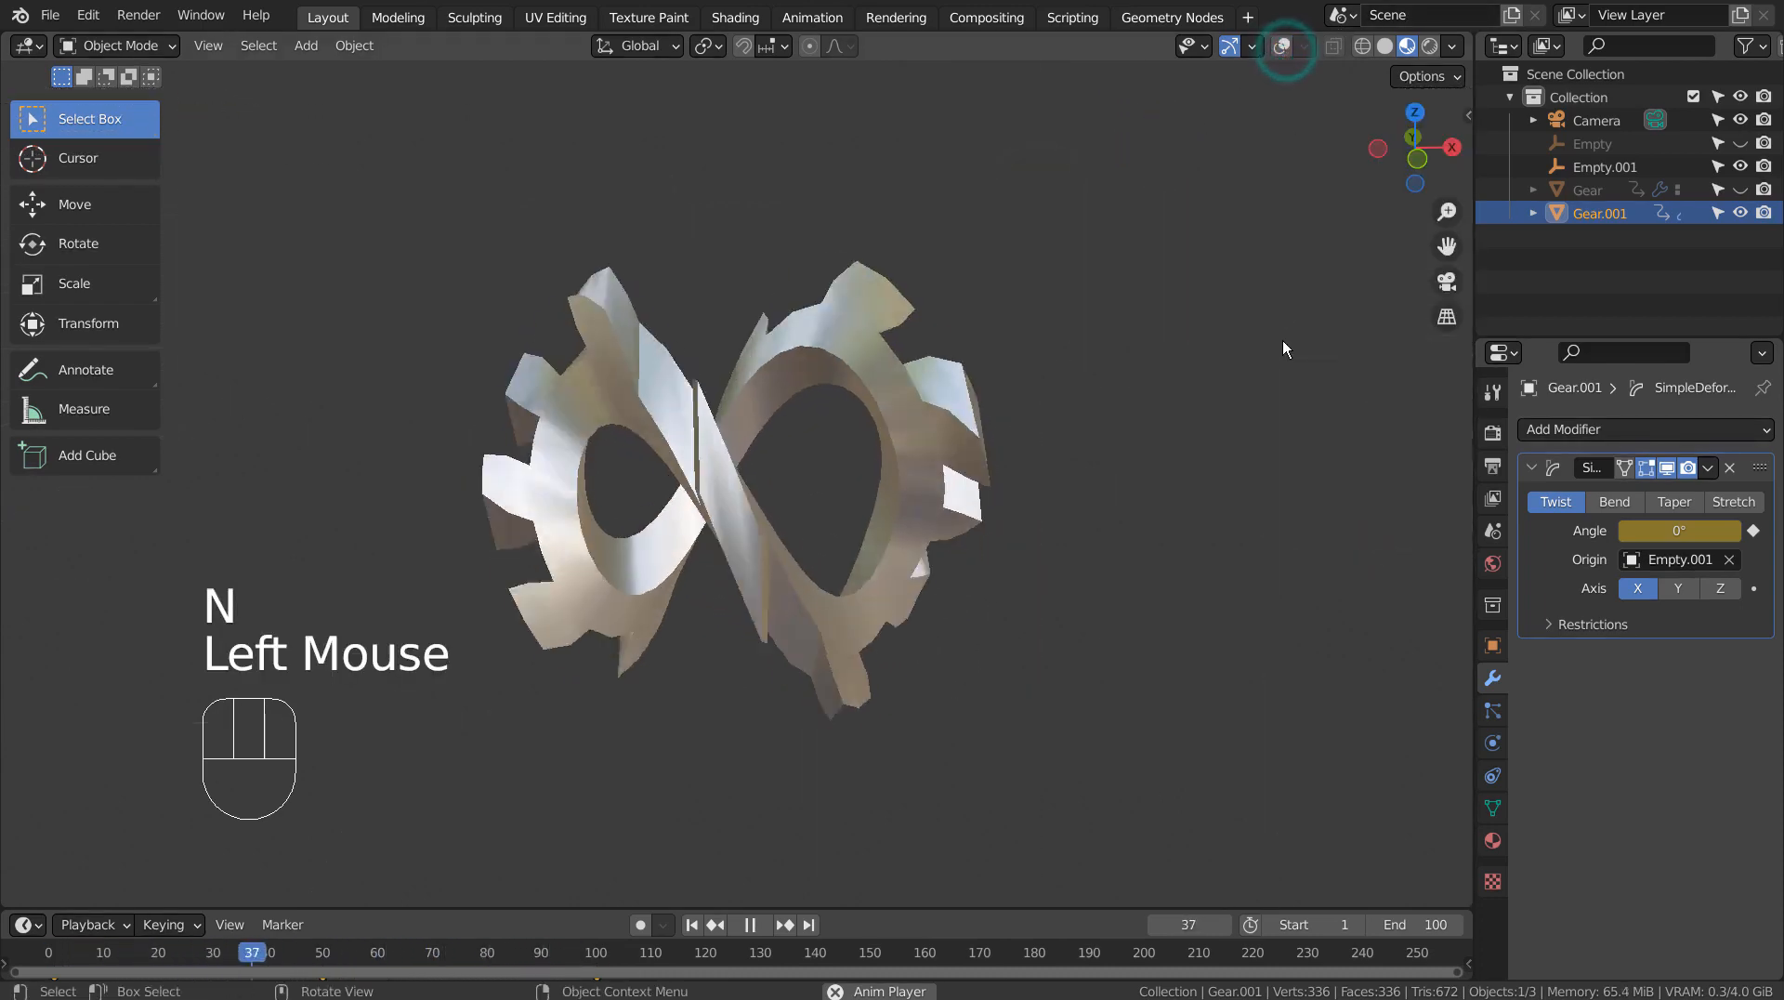
middle_drag(1284, 342, 1309, 309)
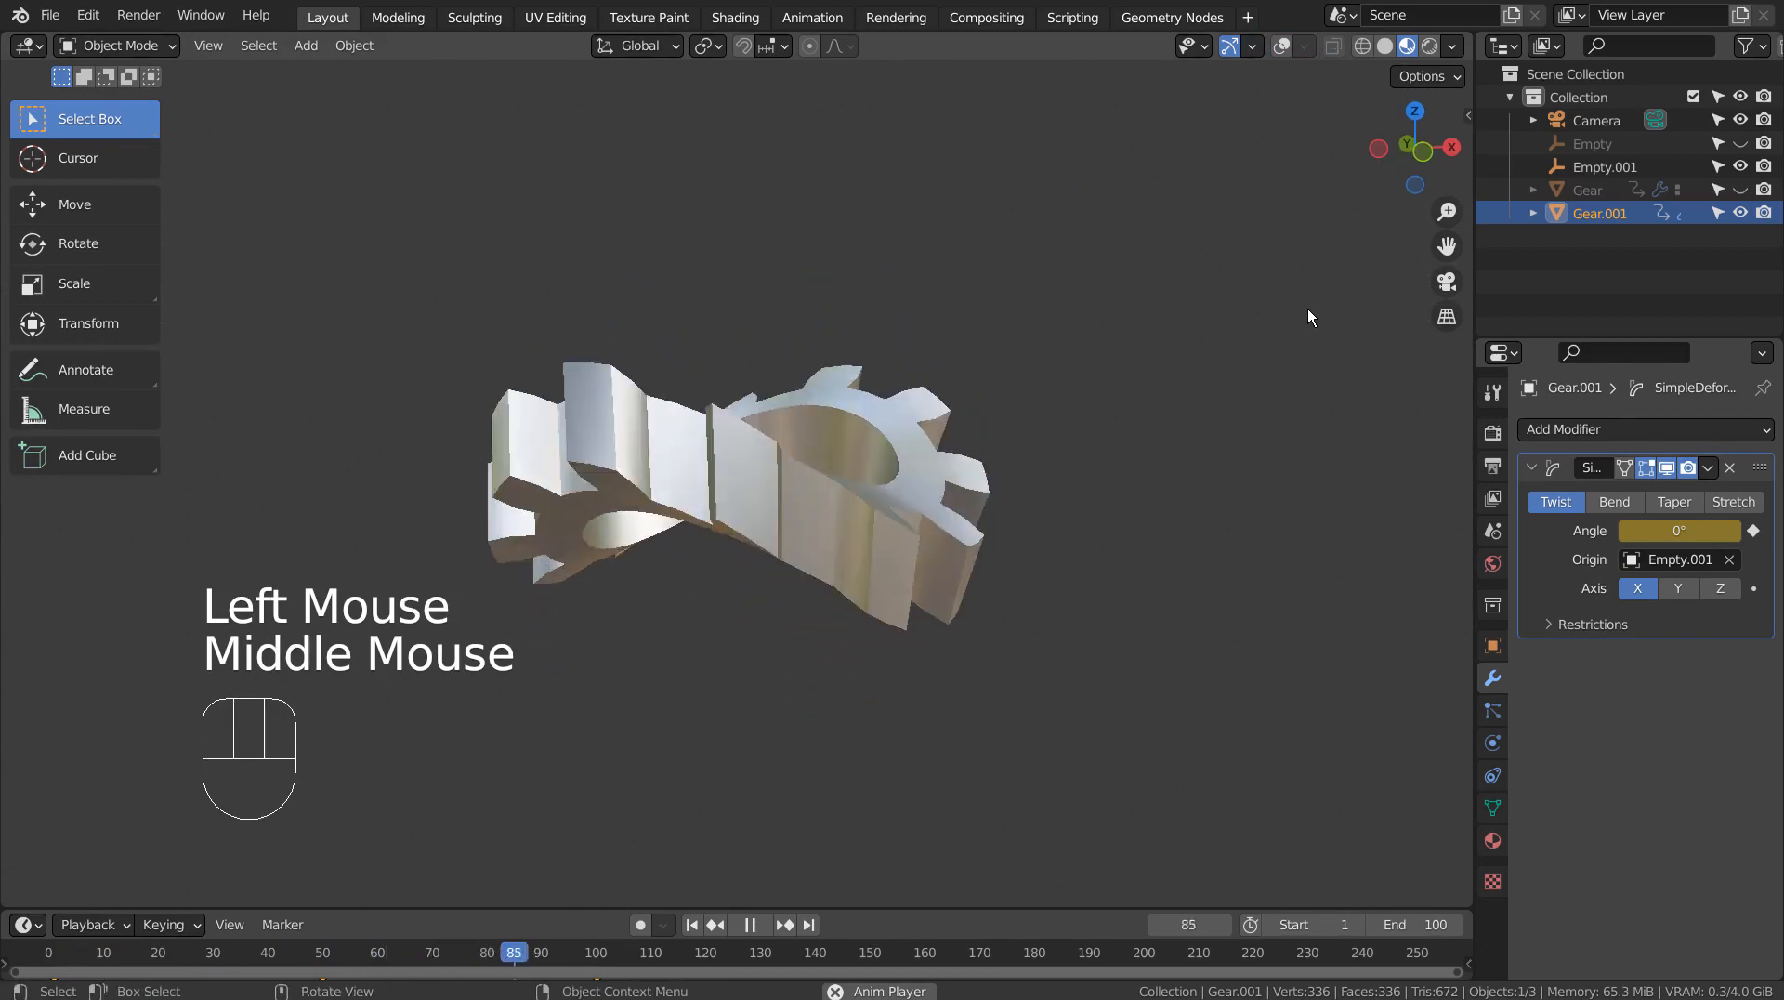